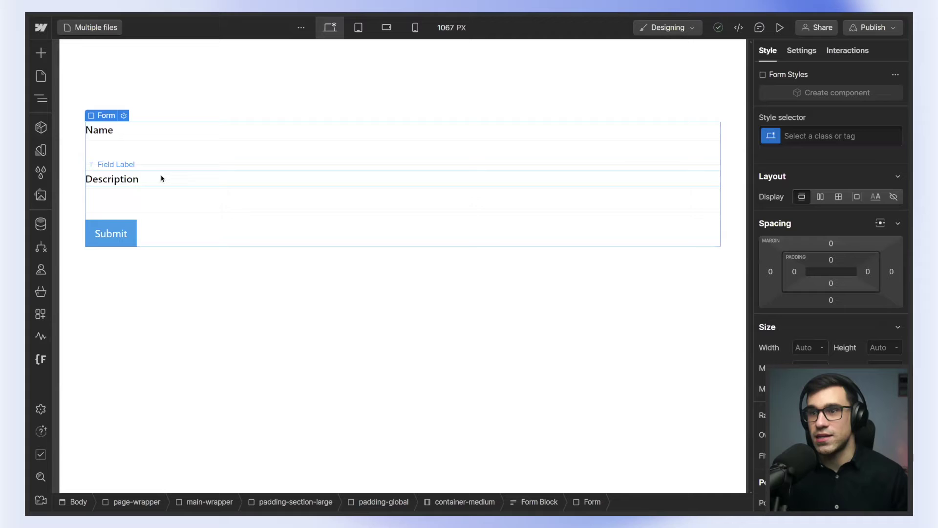
- Insert a Custom Element into the form directly below the Description text field
click(211, 205)
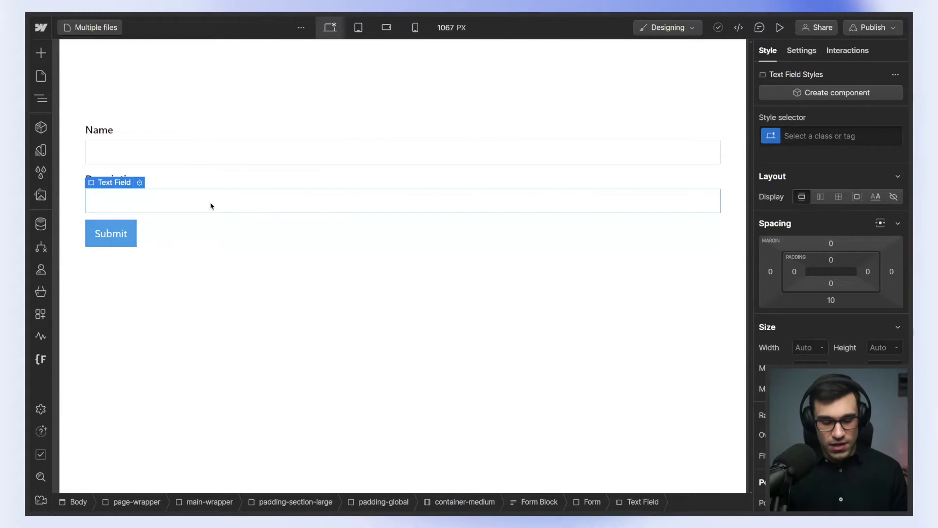
key(ctrl+k)
text(cust)
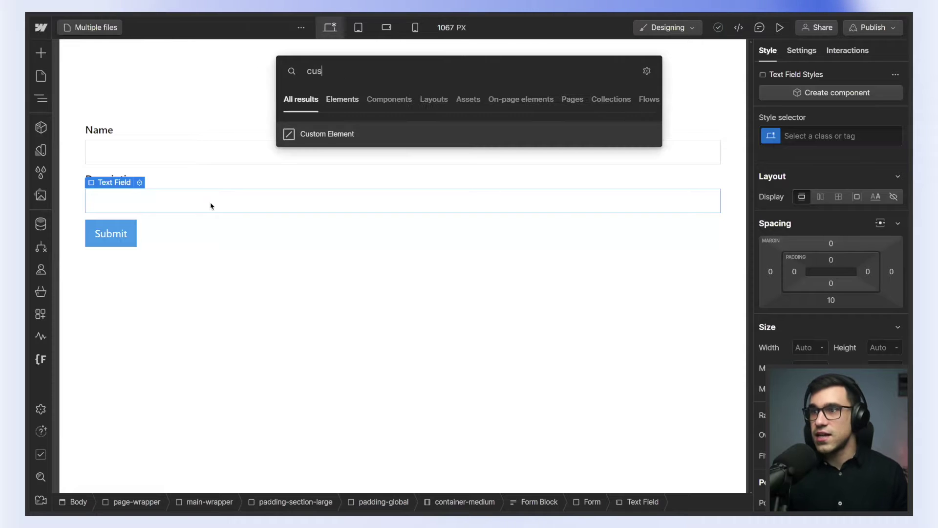
key(Return)
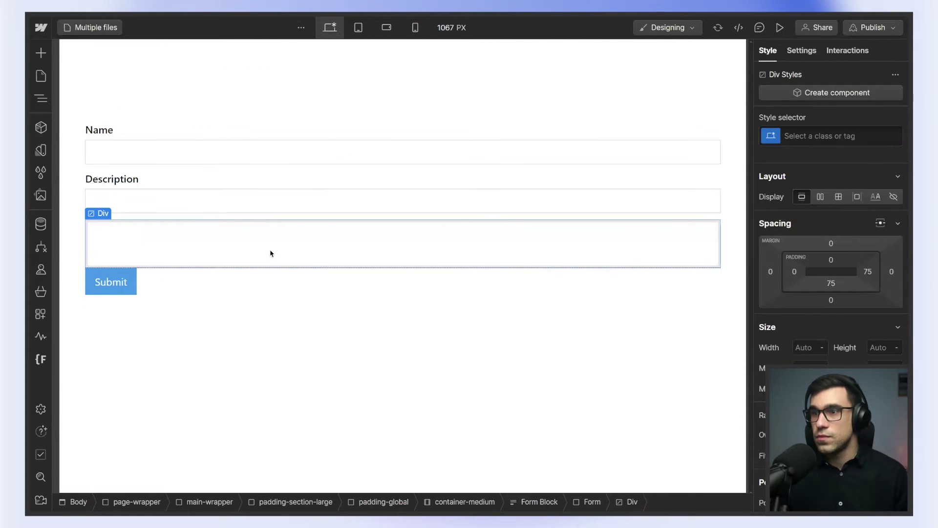
- Change the new custom element's tag to input in its element settings
click(801, 51)
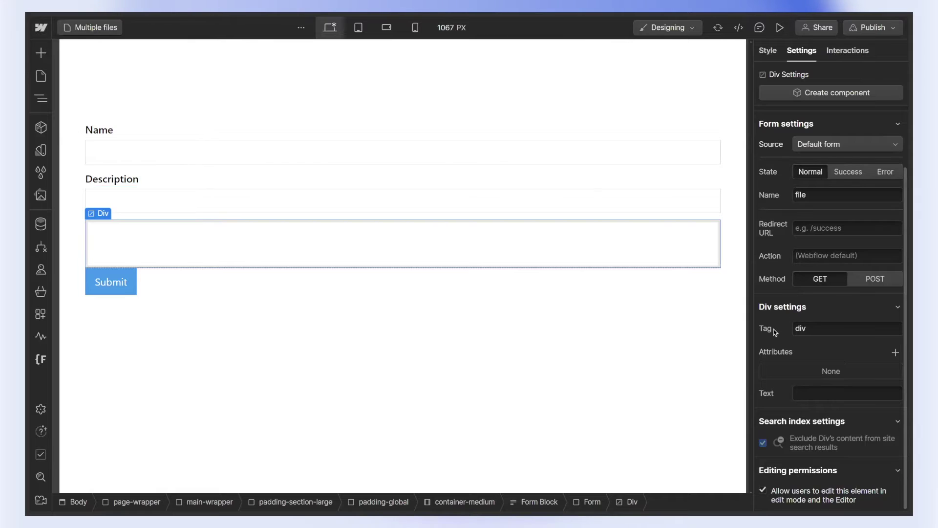
click(823, 332)
text(input)
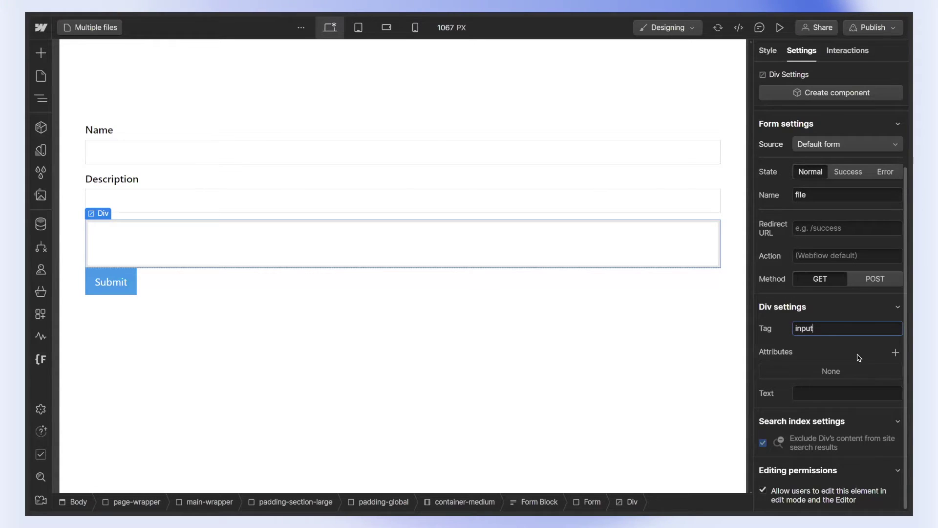
key(Return)
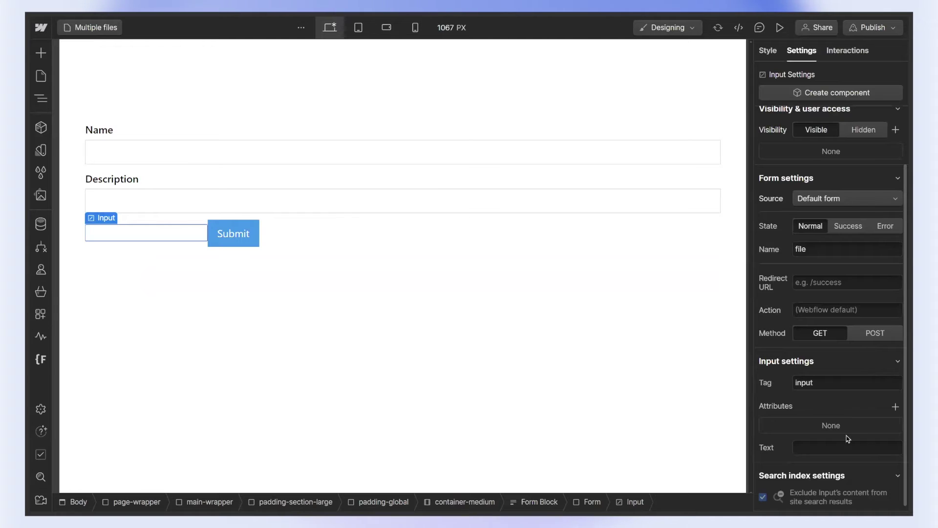
- Add a custom attribute to the input element with the name type and the value file
right_click(867, 417)
click(851, 426)
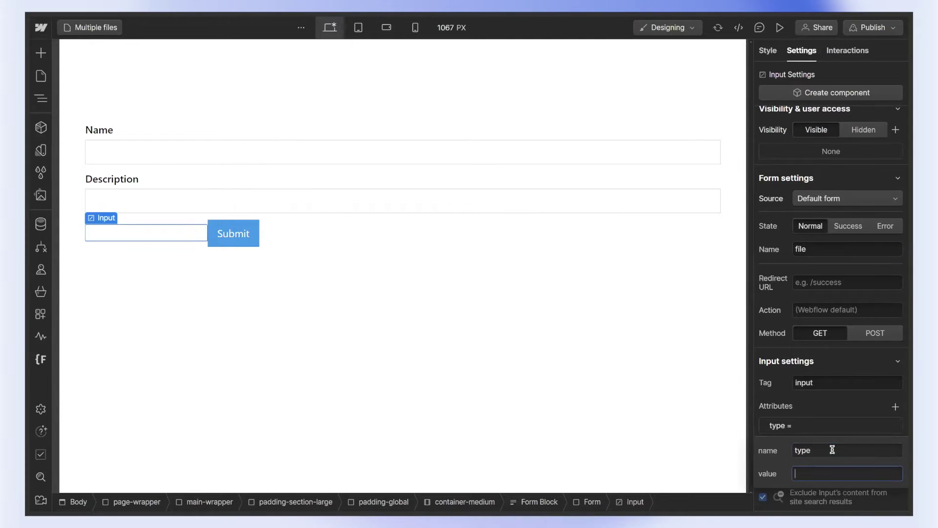
text(file)
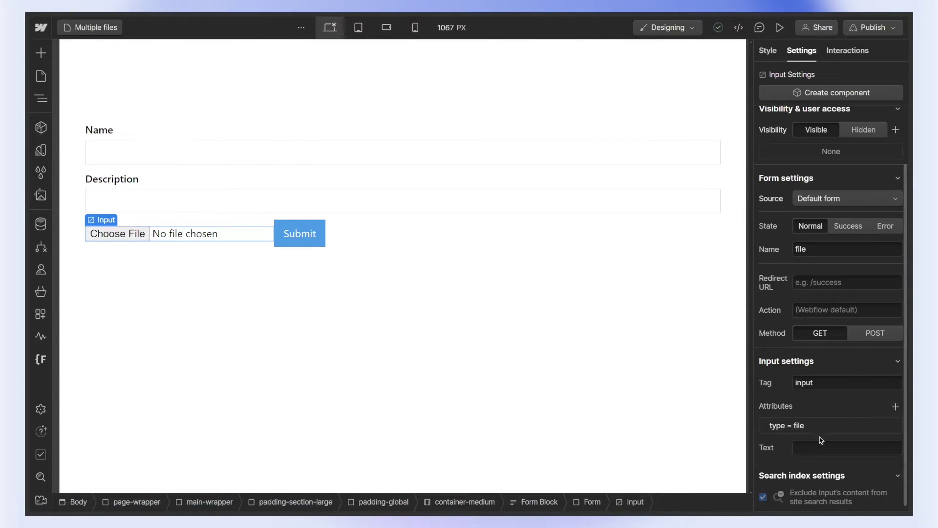
- Add a second attribute to the input element with the name wized and the value input_files
click(815, 470)
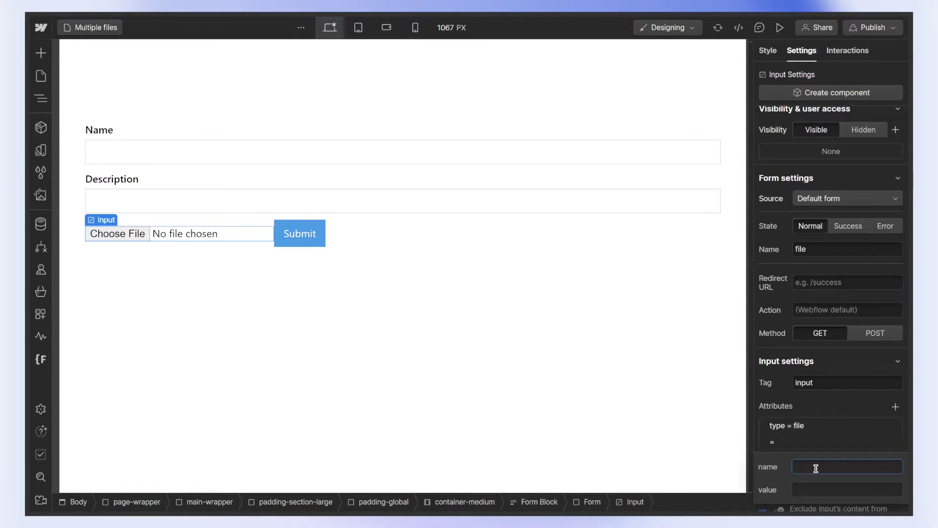
text(wized)
key(Tab)
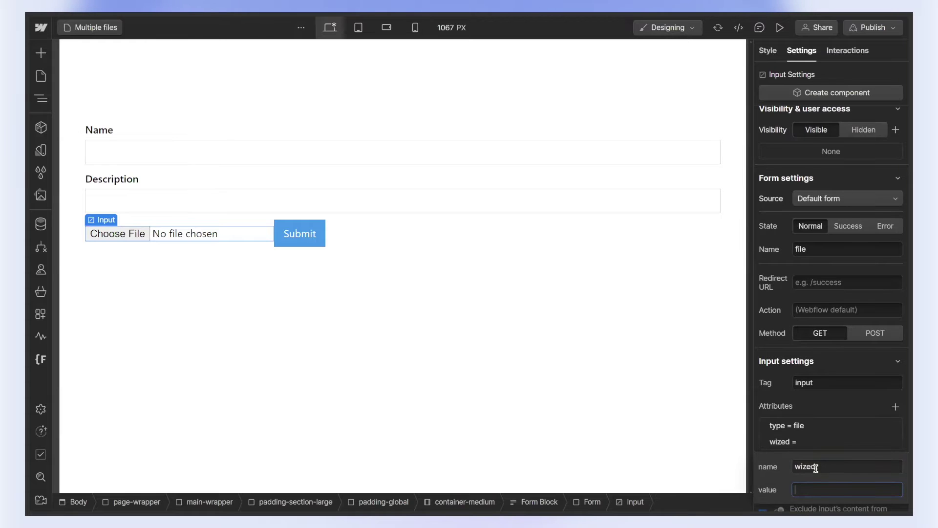
text(input)
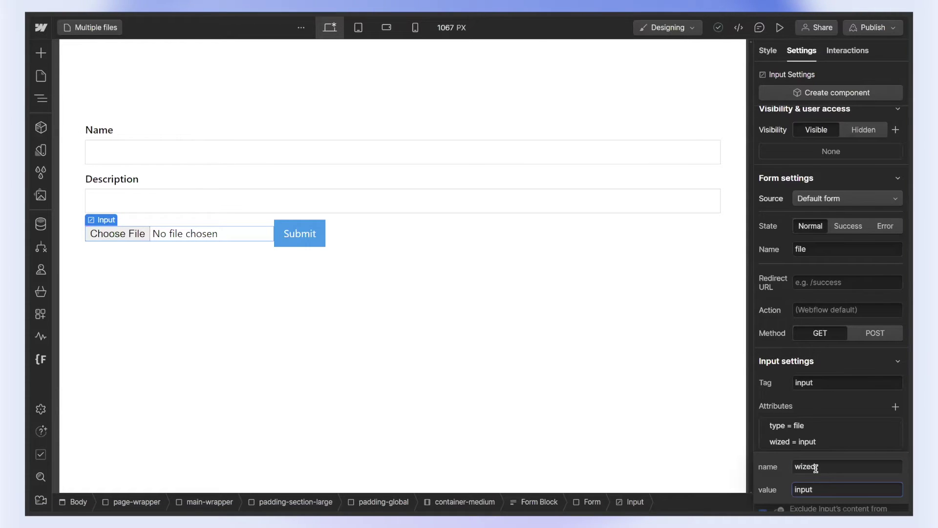
text(_files)
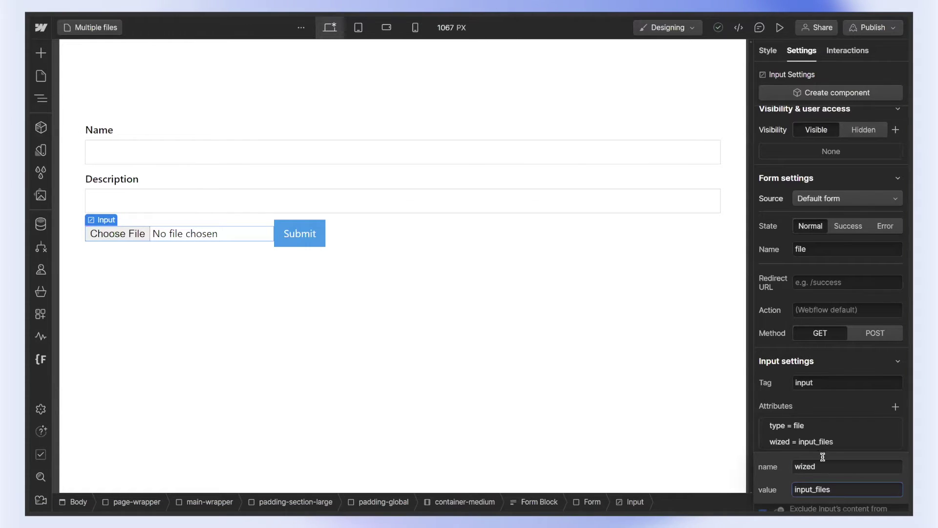
key(Return)
scroll(798, 423, down, 1)
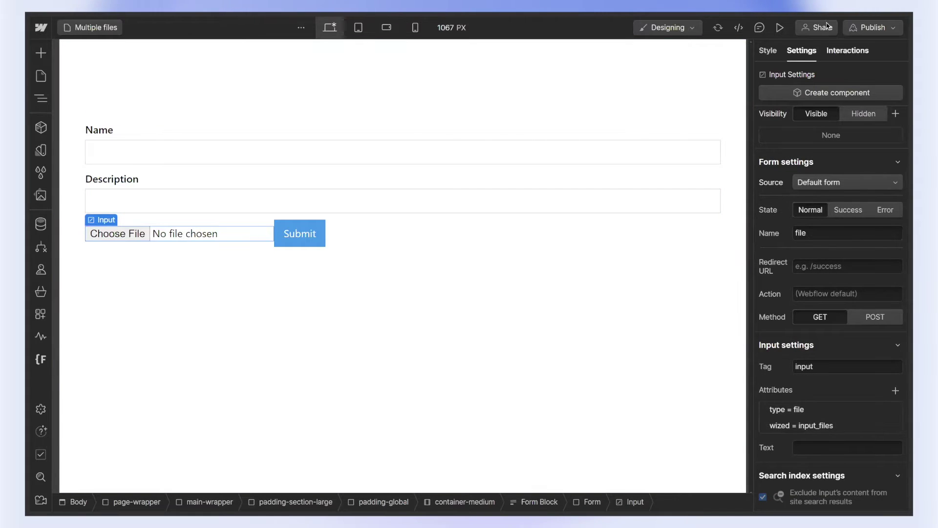
- Publish the site to staging and open the published wized-docs-demos.webflow.io page
click(874, 27)
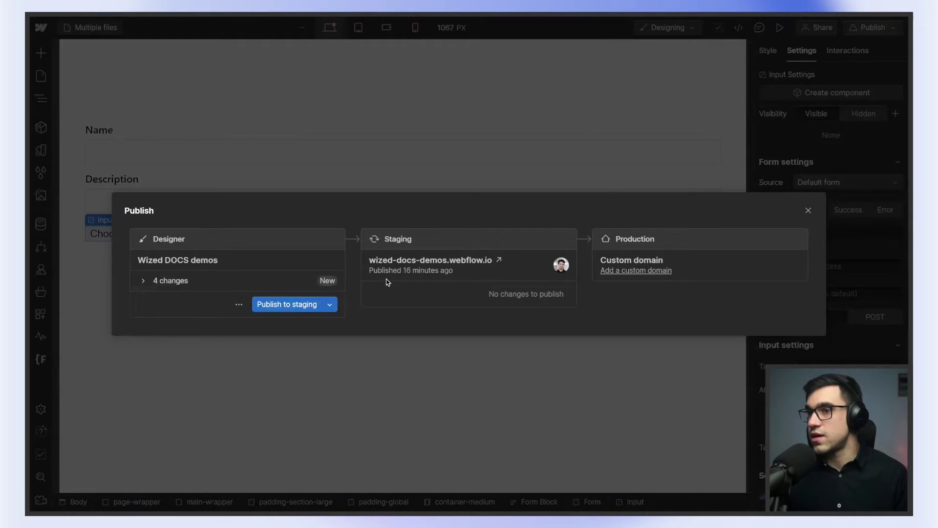
click(295, 304)
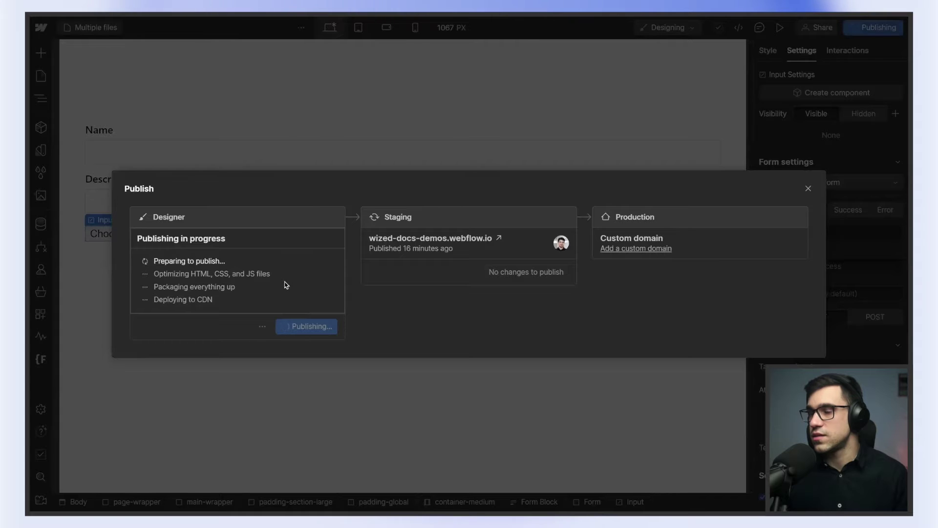
click(477, 242)
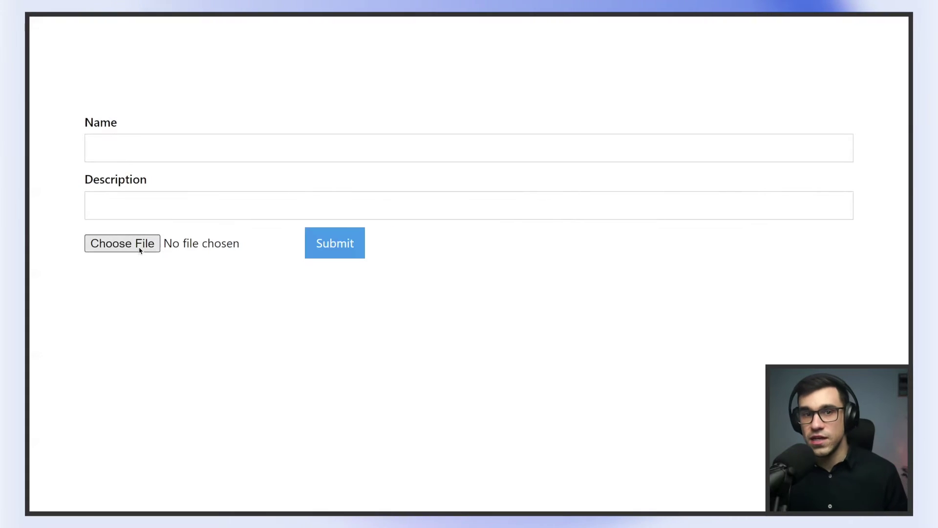
- Try to select both images from the Pictures > Tutorial folder for the form's file input, and dismiss the file chooser
click(171, 249)
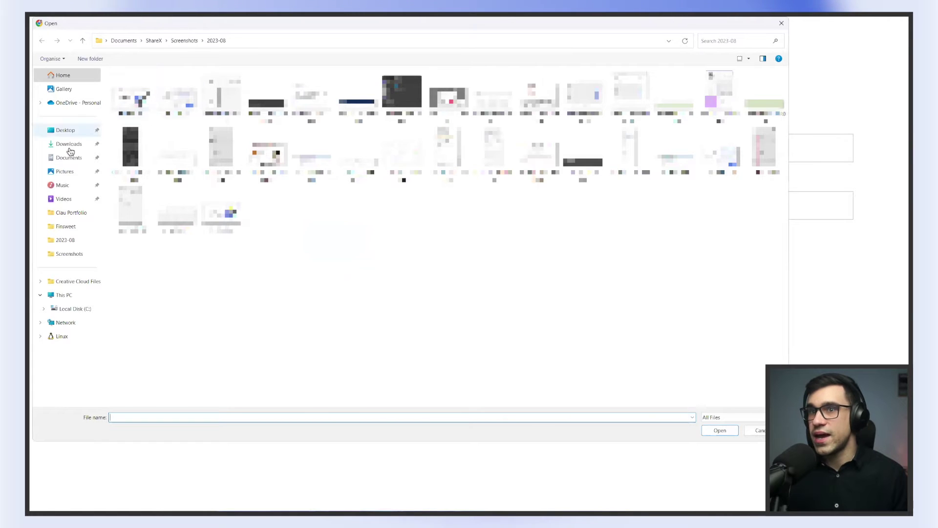
click(64, 171)
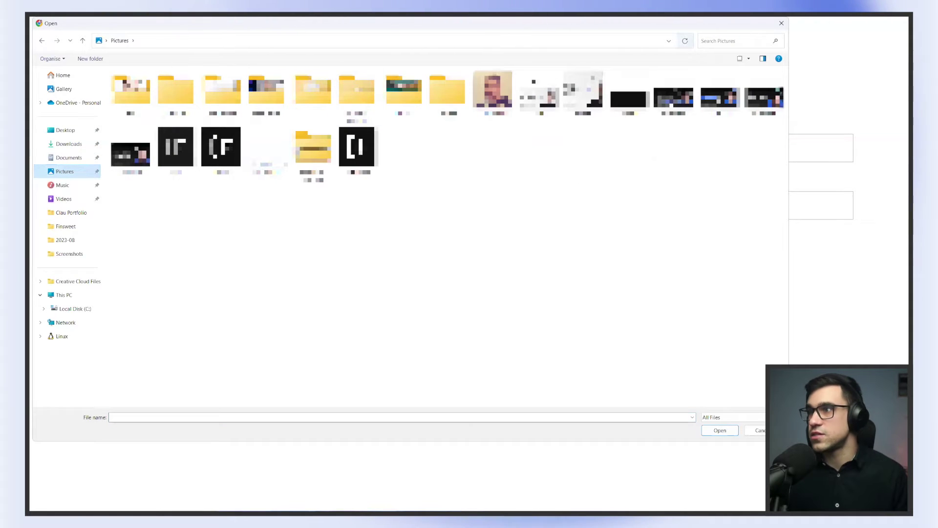
double_click(404, 90)
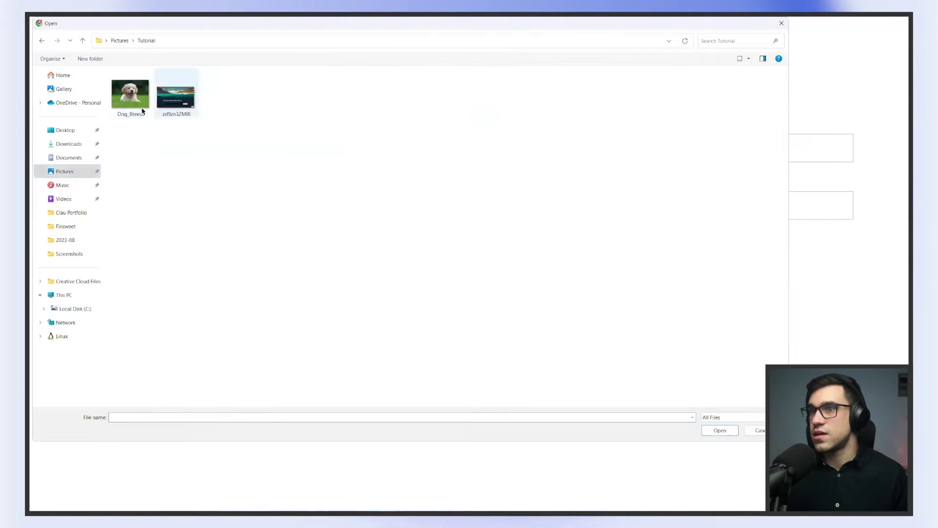
click(158, 103)
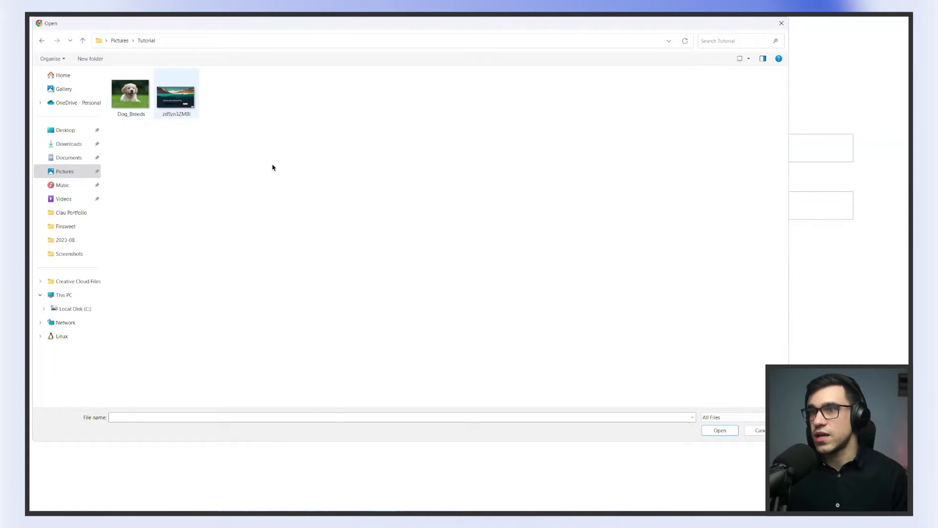
click(133, 101)
click(174, 100)
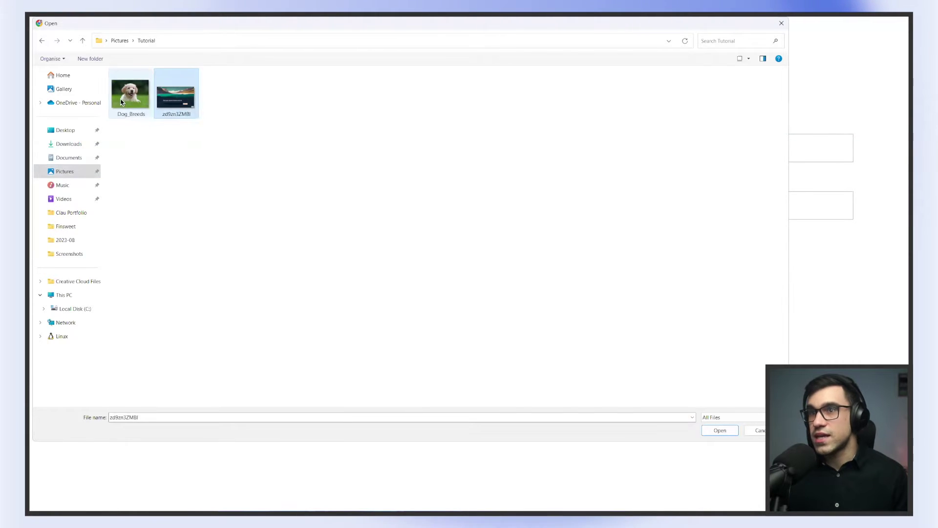
click(134, 101)
click(174, 100)
click(141, 102)
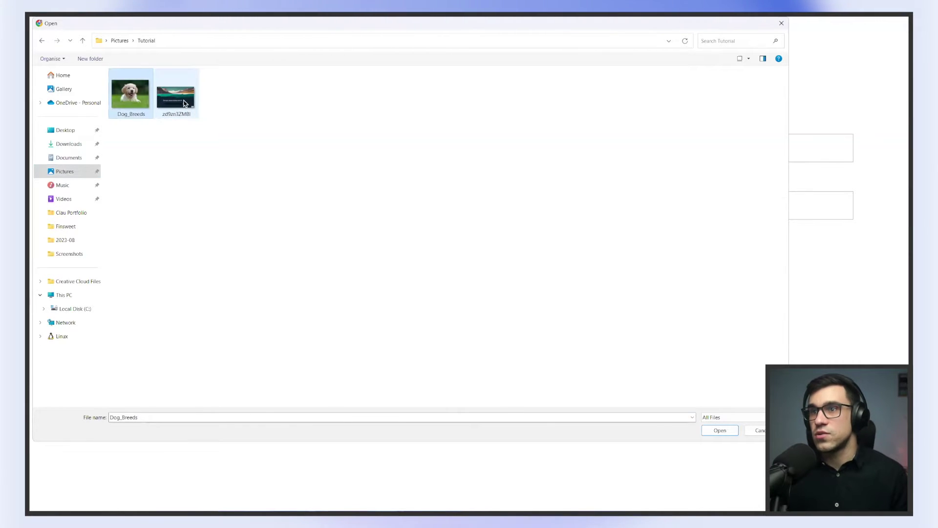
click(174, 100)
click(148, 101)
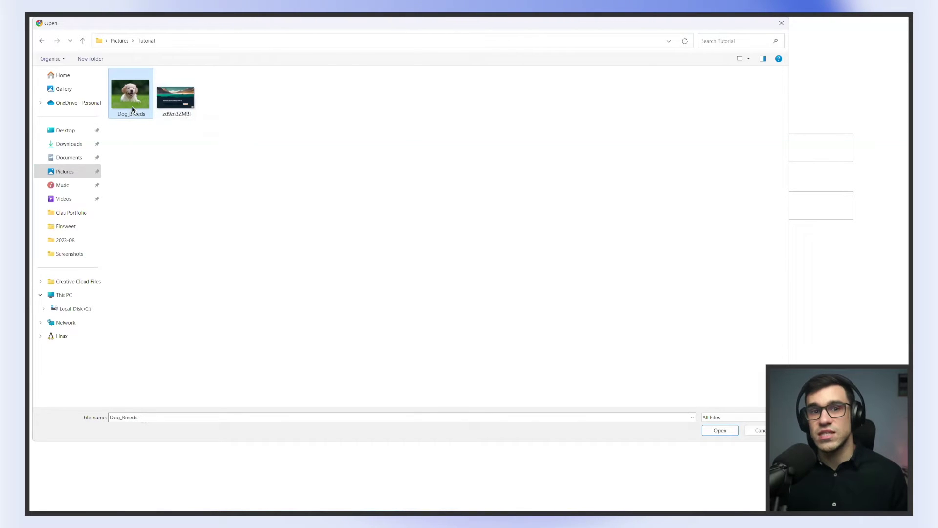
click(782, 23)
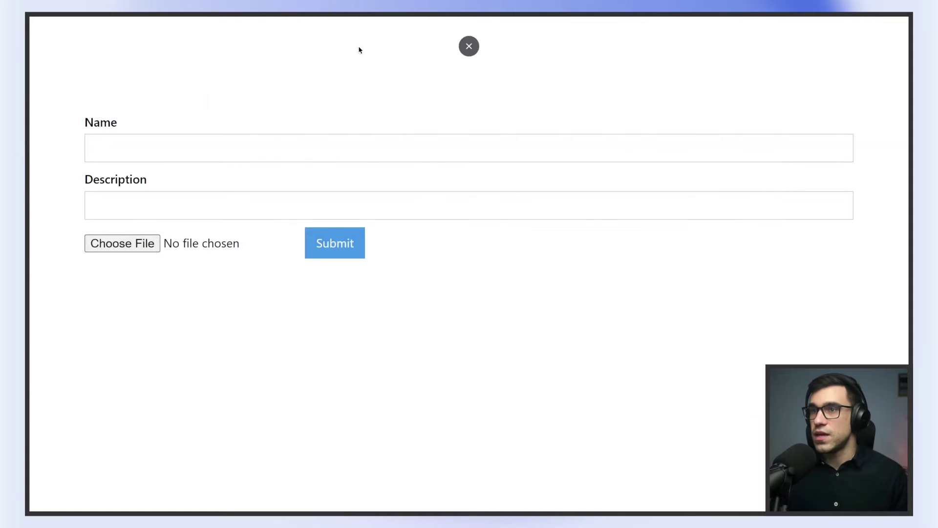
- Return to the Webflow Designer and add an attribute to the file input with the name multiple and the value true
key(alt+Tab)
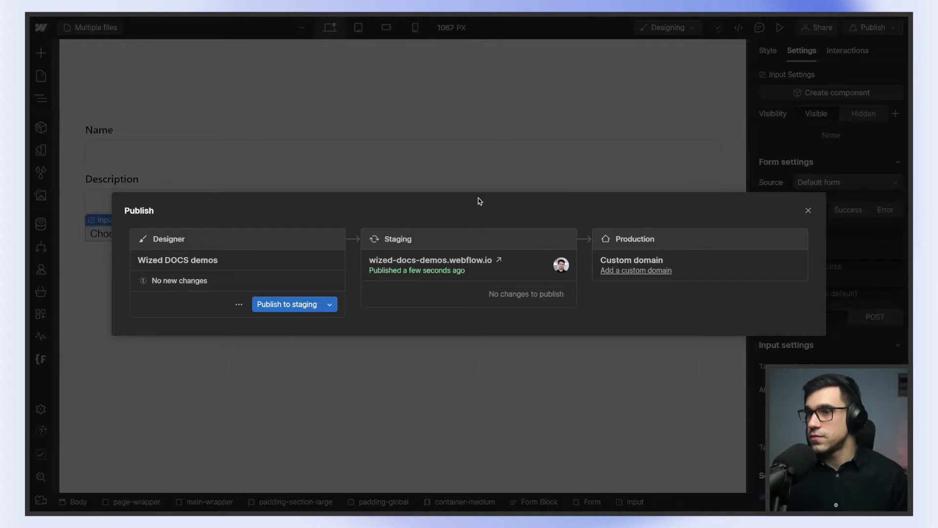
key(Escape)
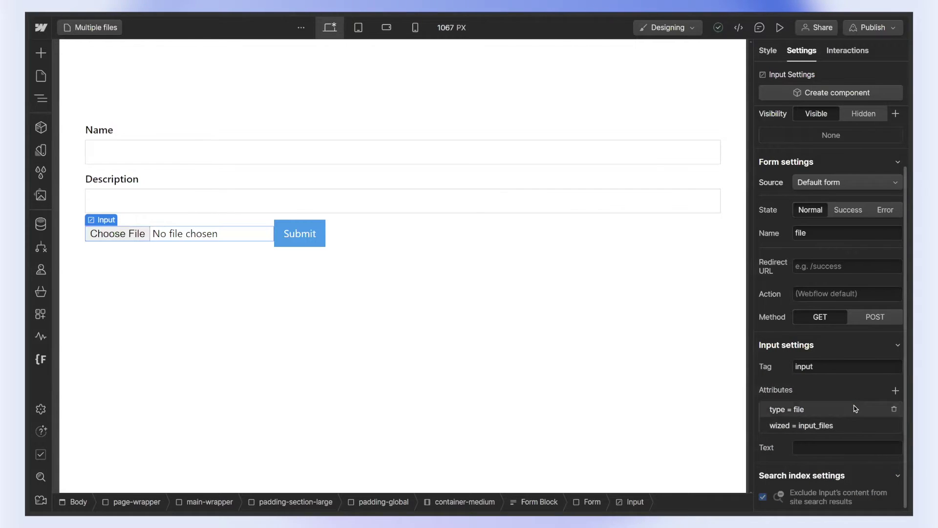
click(818, 435)
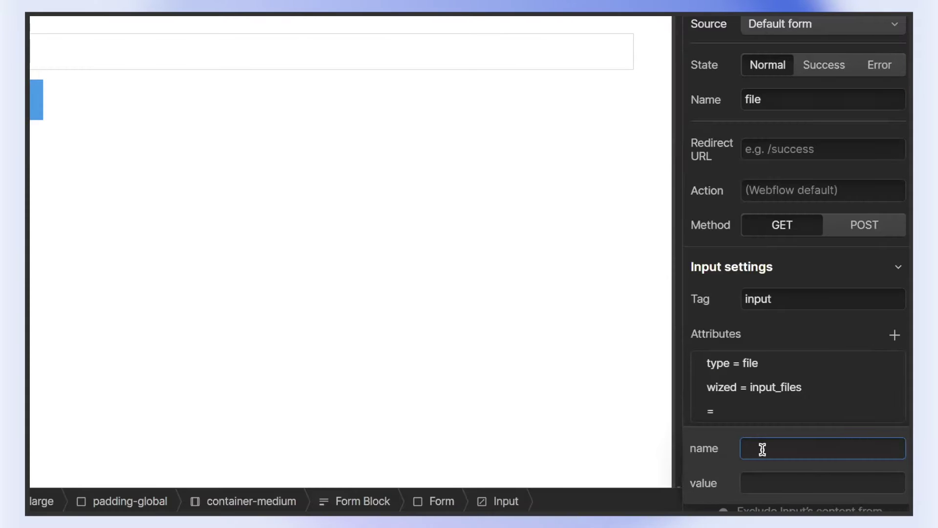
text(multiple)
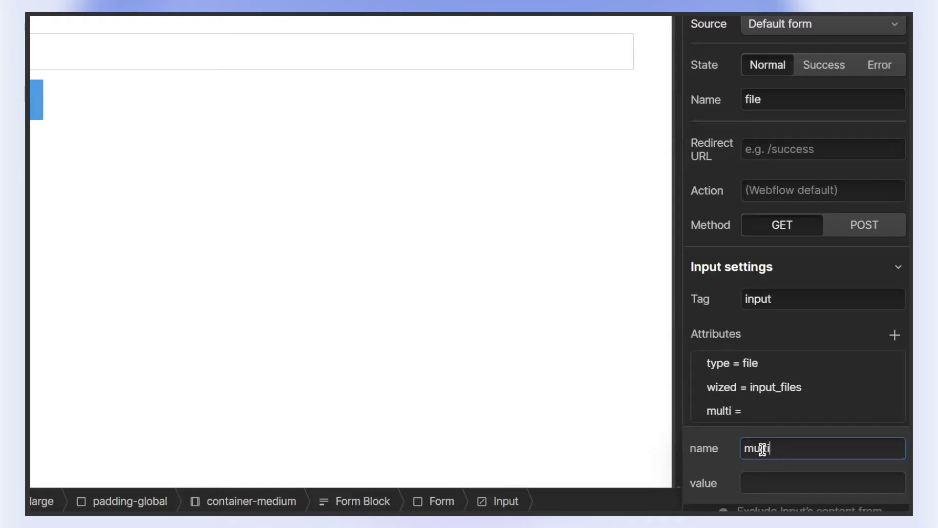
click(766, 484)
text(true)
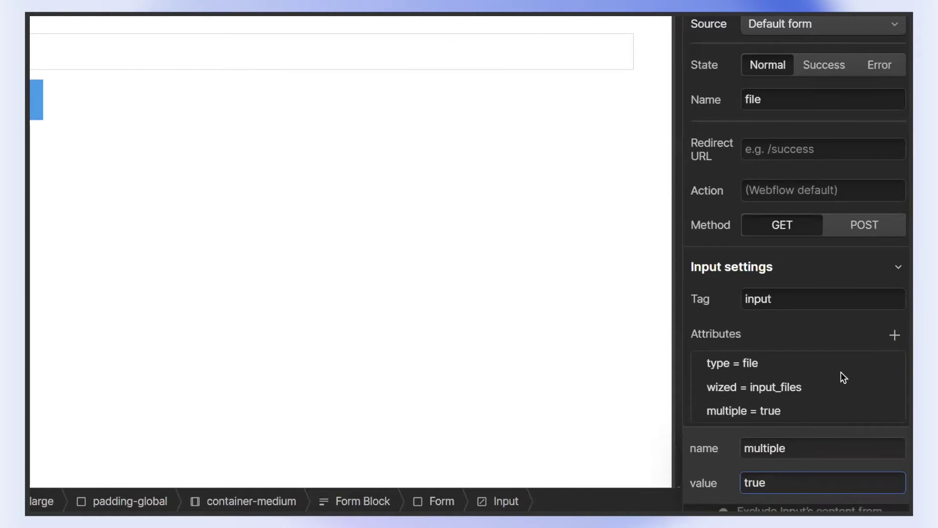
click(840, 415)
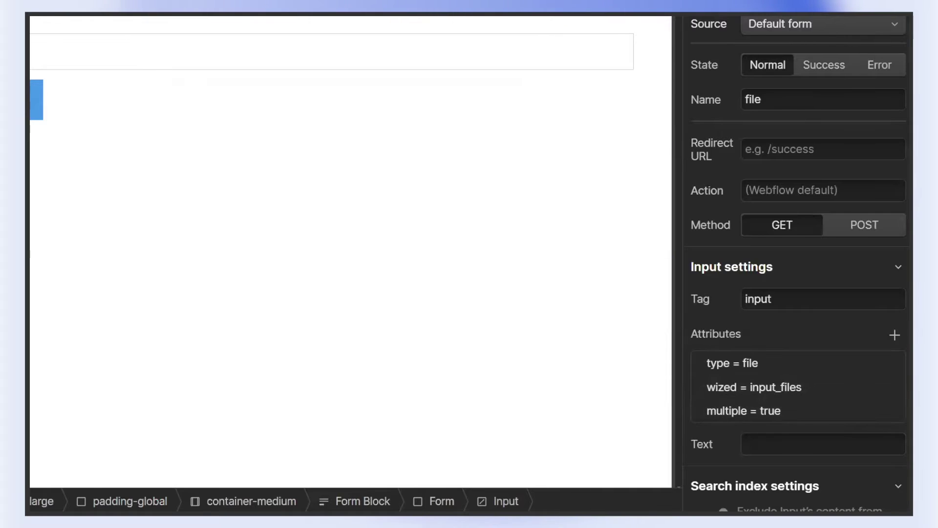
- Republish the updated site to staging
key(shift+p)
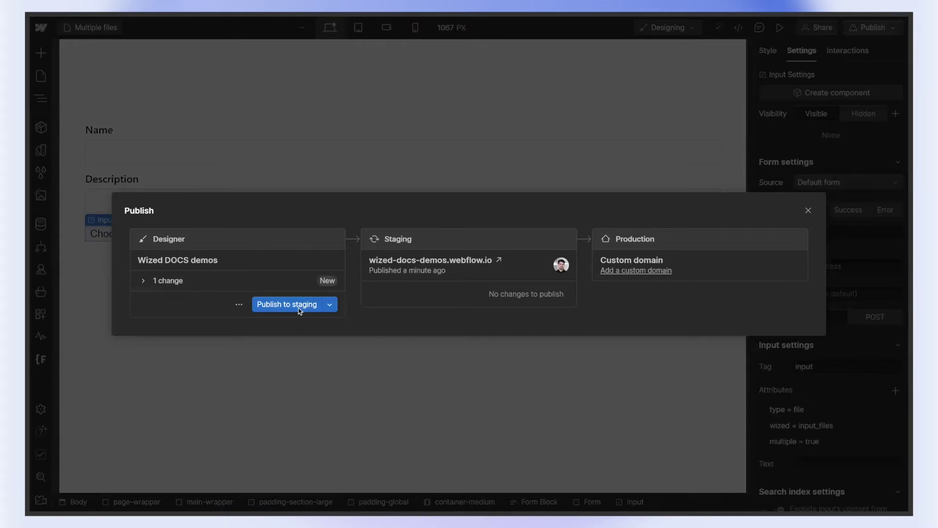
click(299, 308)
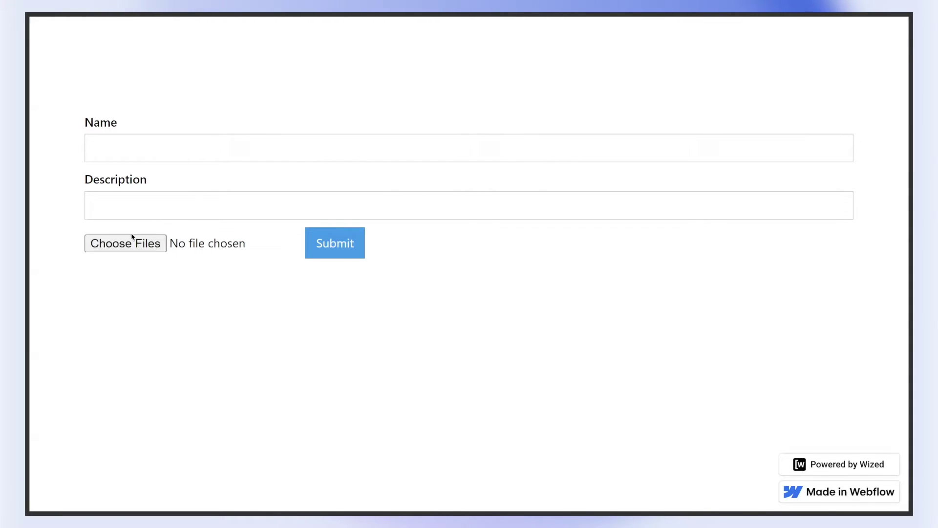
- Choose both images, Dog_Breeds and zd9zn3ZMBl, from the Pictures > Tutorial folder for the published form's file input
click(129, 246)
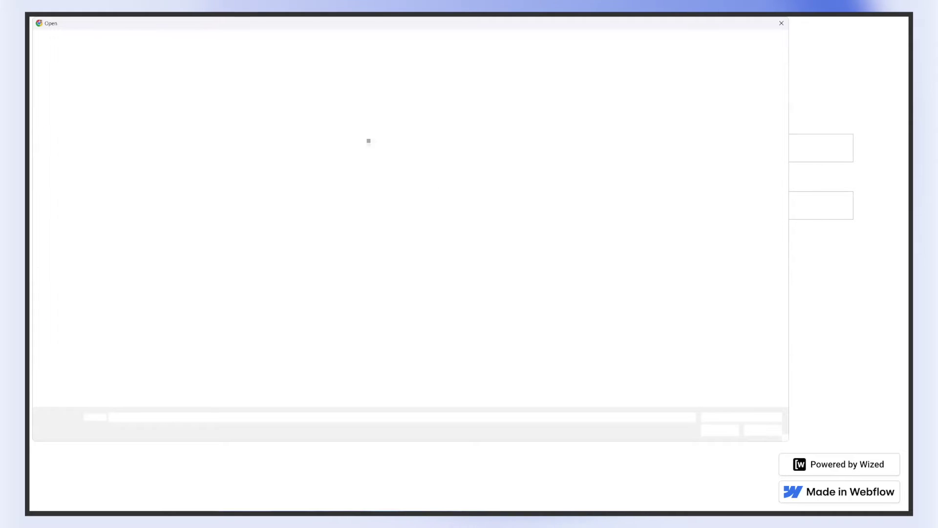
click(64, 171)
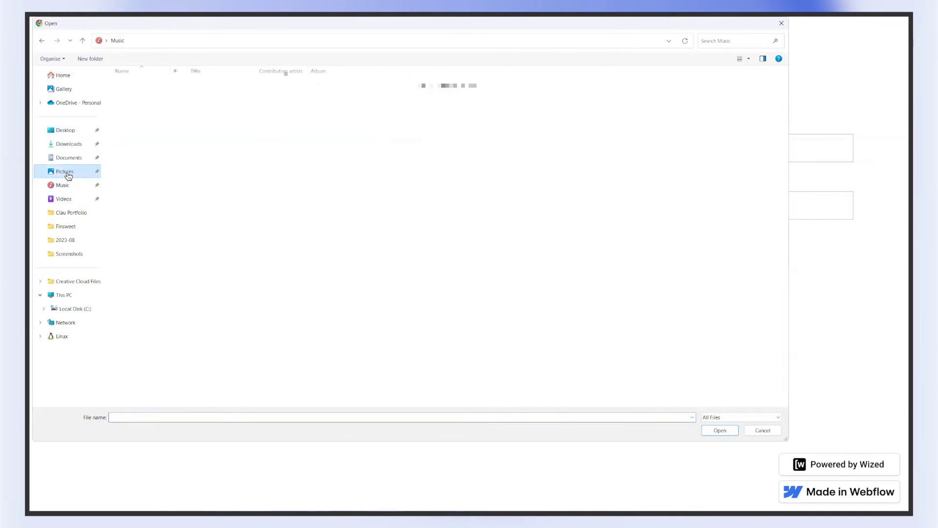
double_click(404, 91)
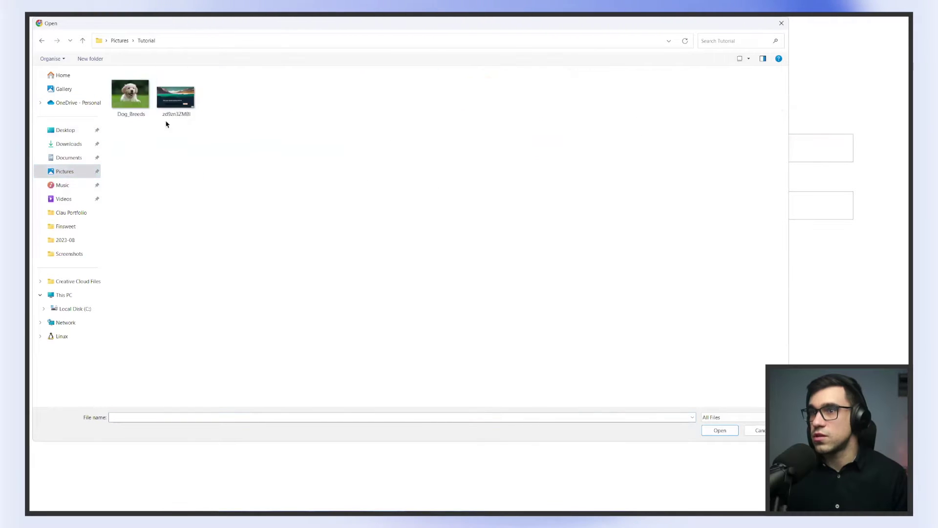
key(ctrl+a)
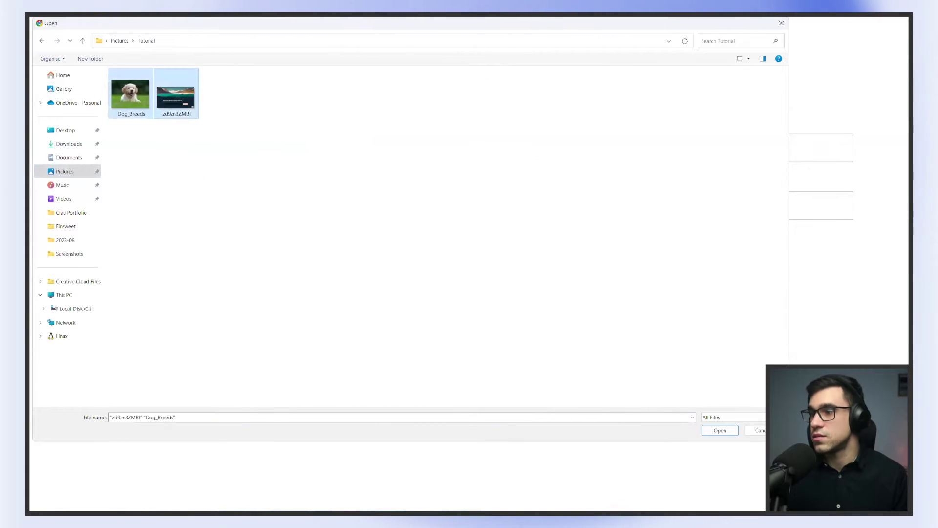
click(731, 428)
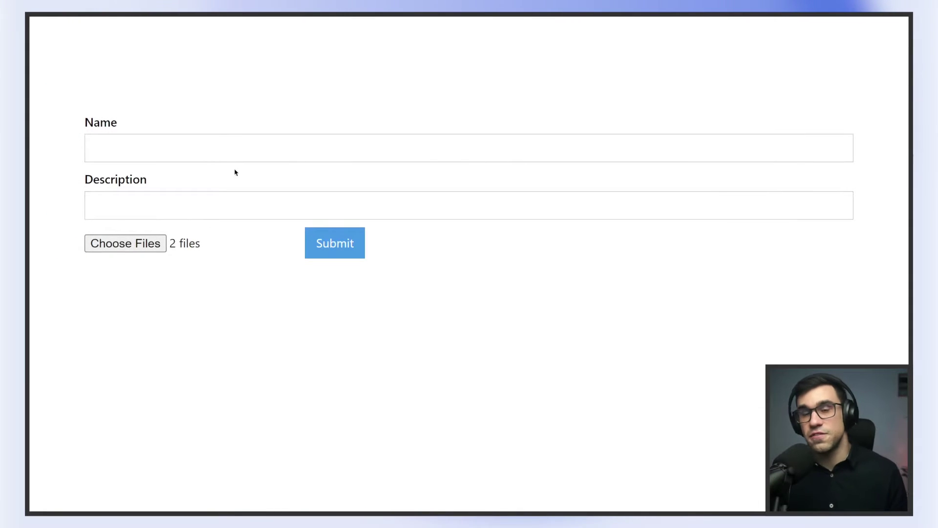
- Look up how to restrict a file input to images in the MDN file input reference and the W3Schools accept attribute page
mouse_move(472, 47)
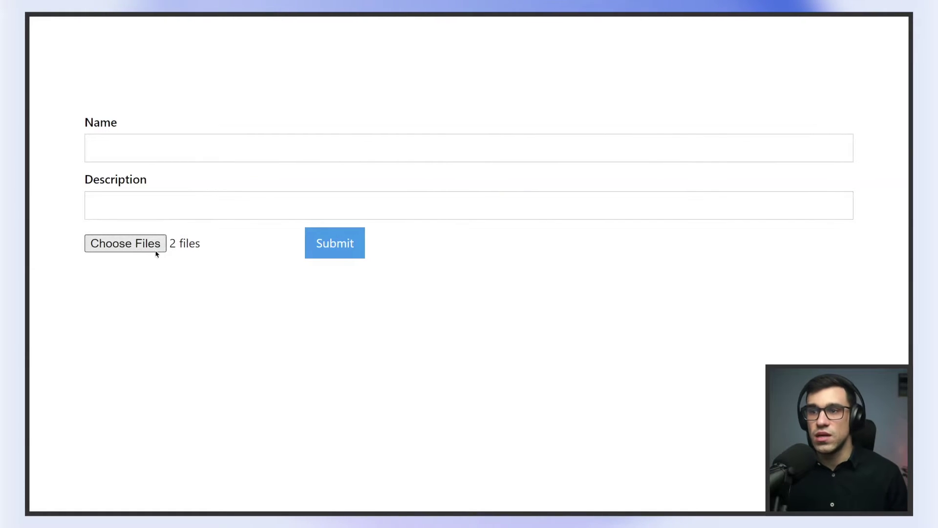
mouse_move(116, 251)
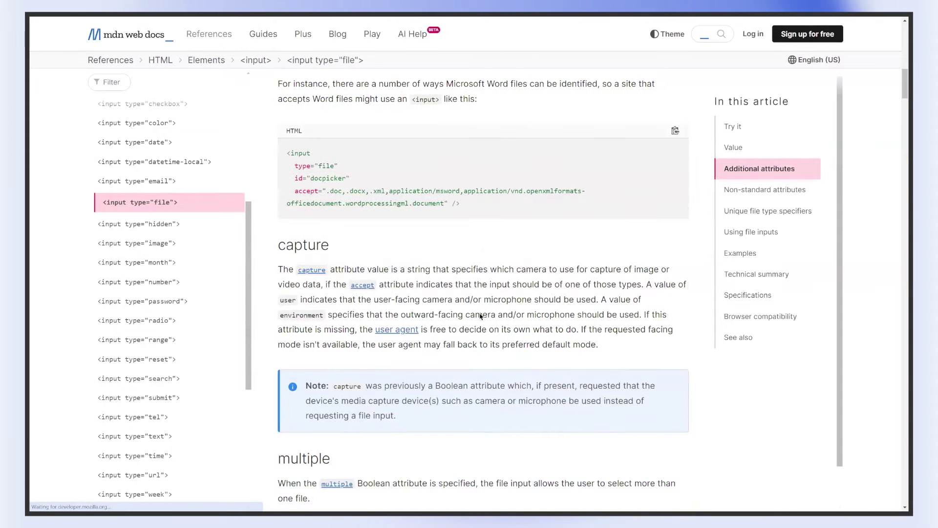
scroll(480, 317, down, 1)
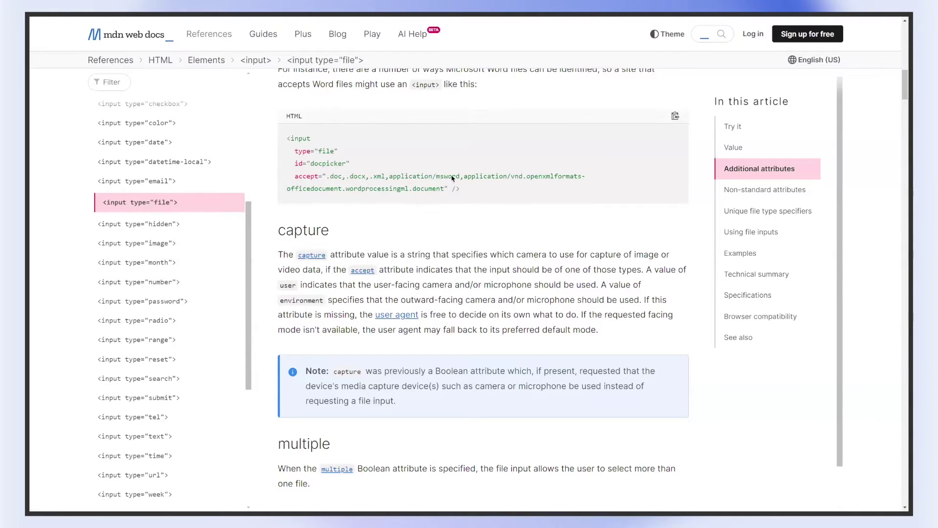
scroll(459, 272, up, 2)
key(alt+Left)
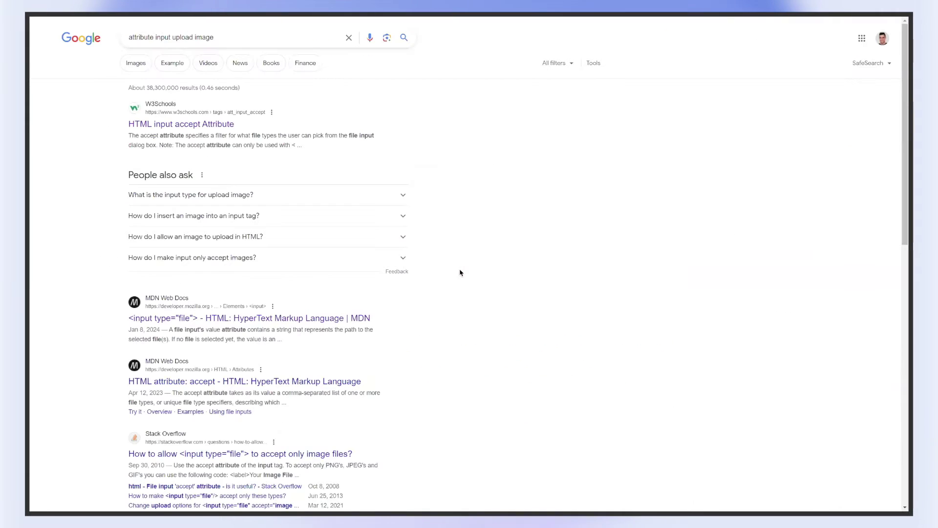
click(226, 130)
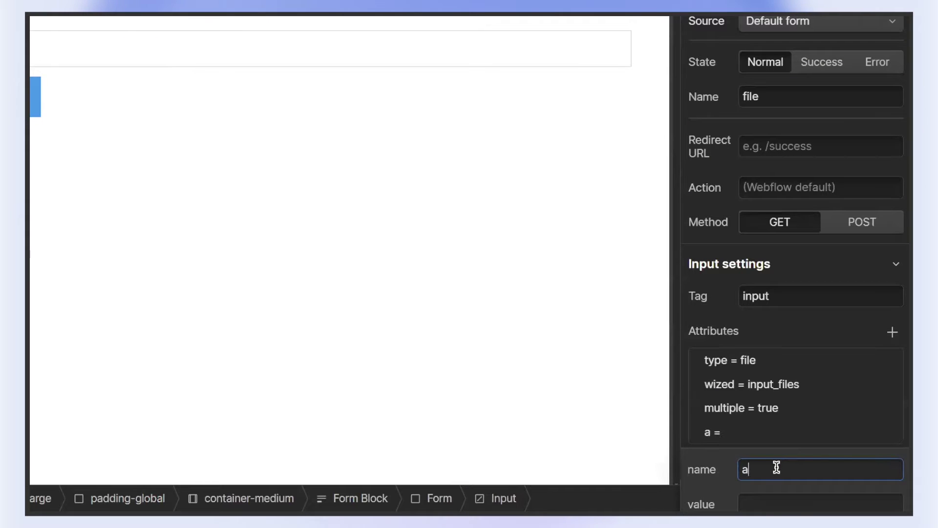
- In the Webflow Designer, add an attribute named accept with the value image/* to the file input
key(Tab)
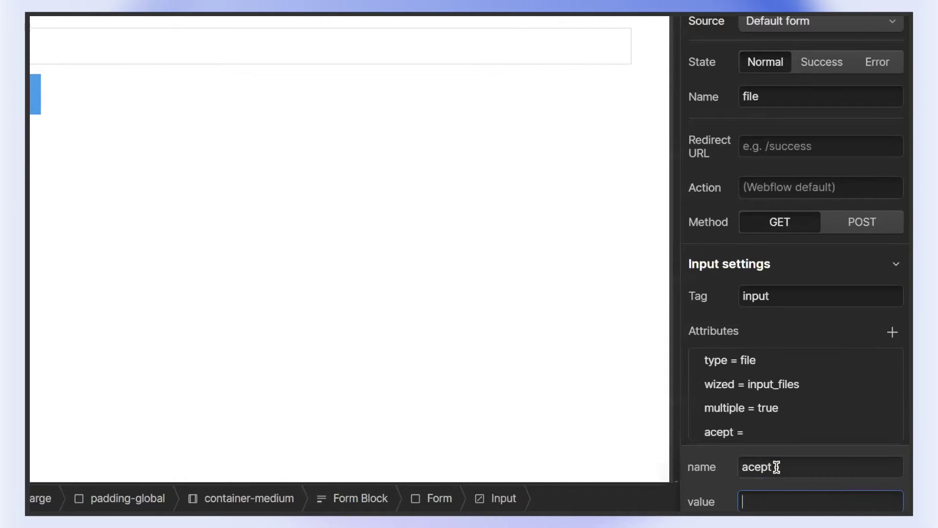
text(image/*)
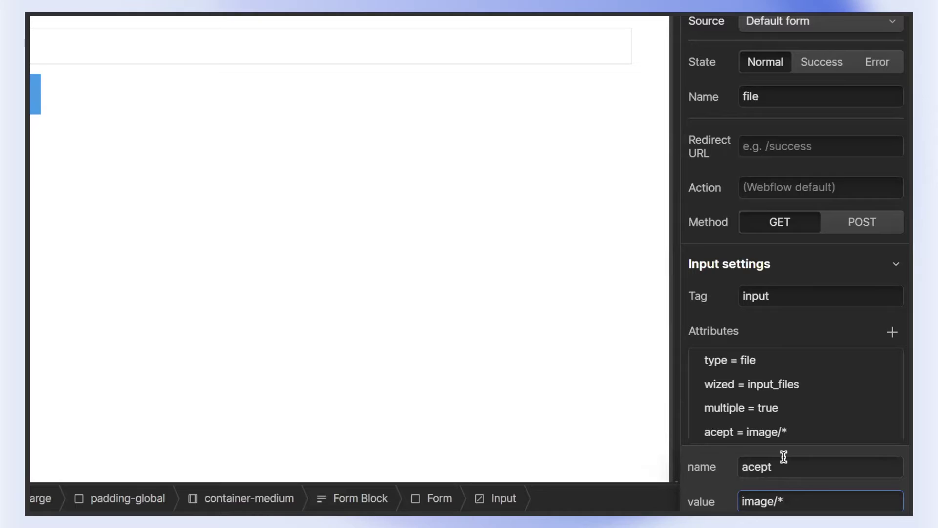
click(758, 466)
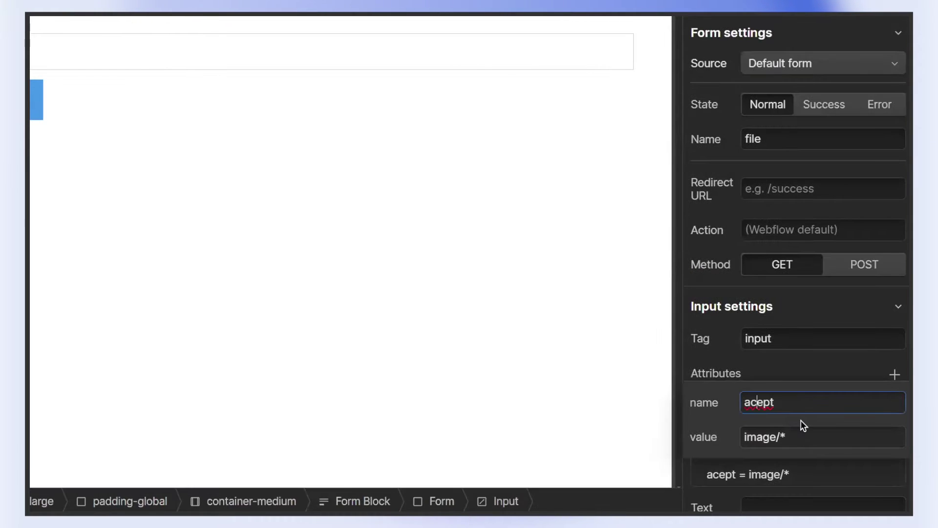
text(c)
click(854, 356)
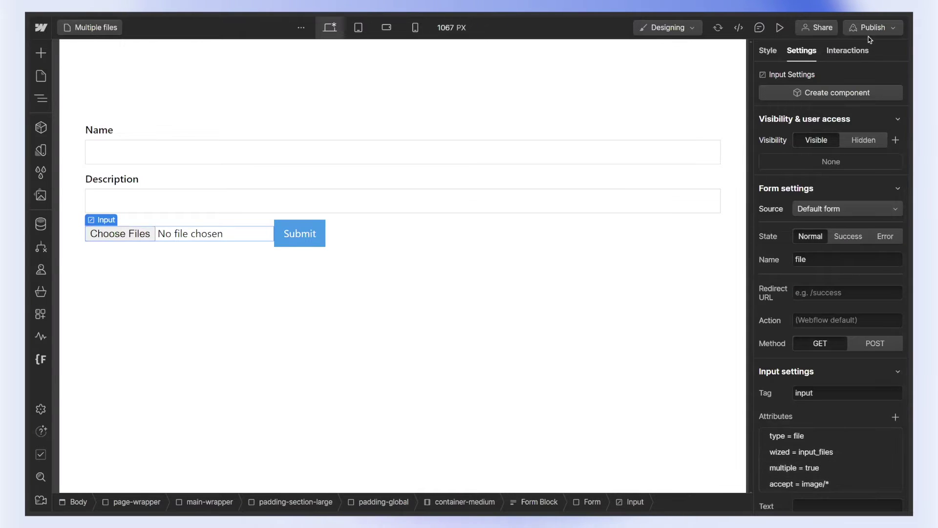
- Republish the site with the accept attribute and reload the published form page
click(872, 28)
click(308, 303)
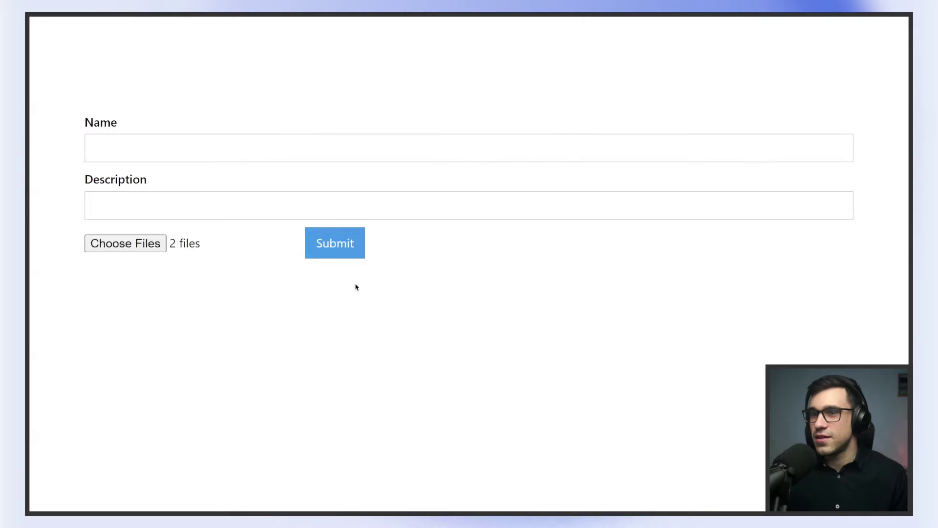
key(ctrl+r)
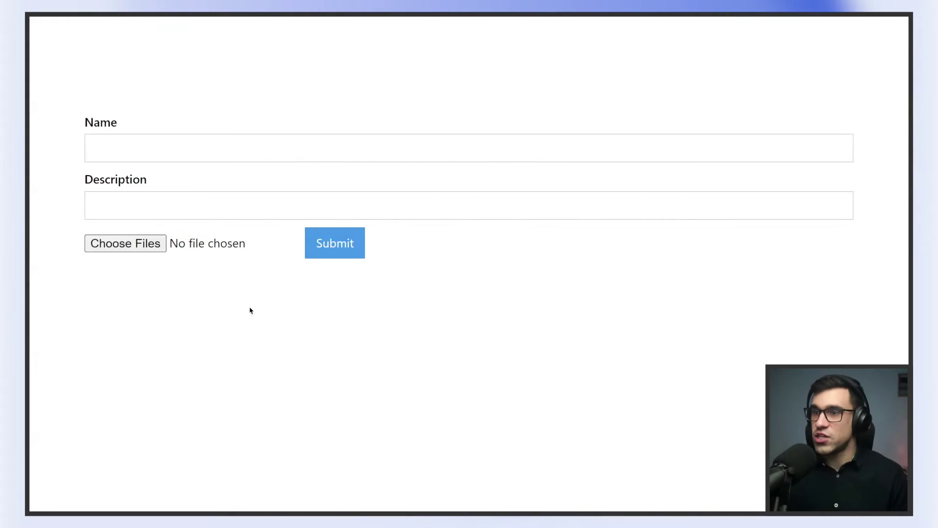
- Check the Documents folder in the form's file chooser, and choose both images from the Tutorial folder for the file input
click(320, 191)
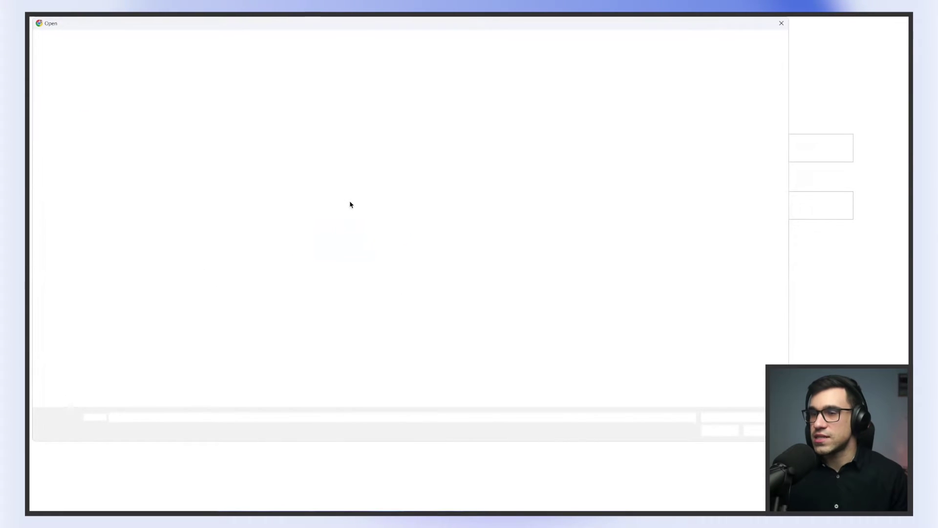
click(71, 158)
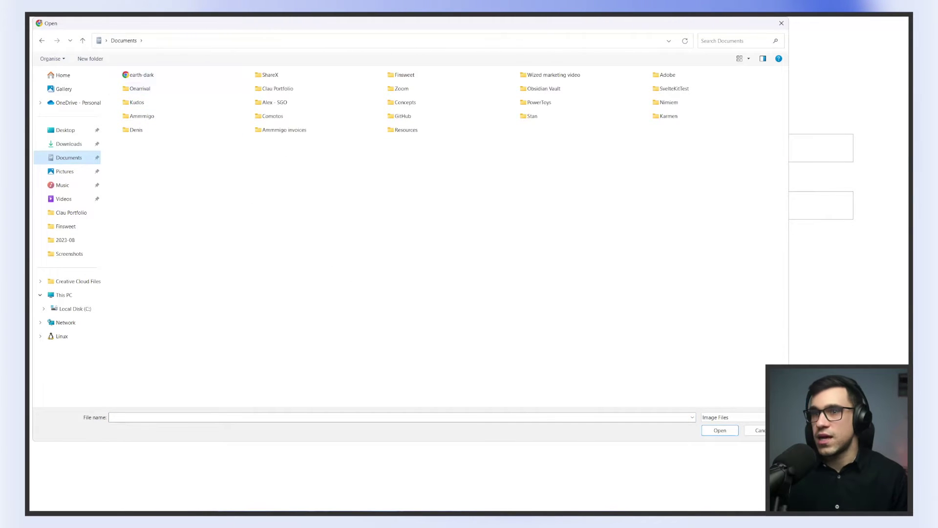
key(alt+Left)
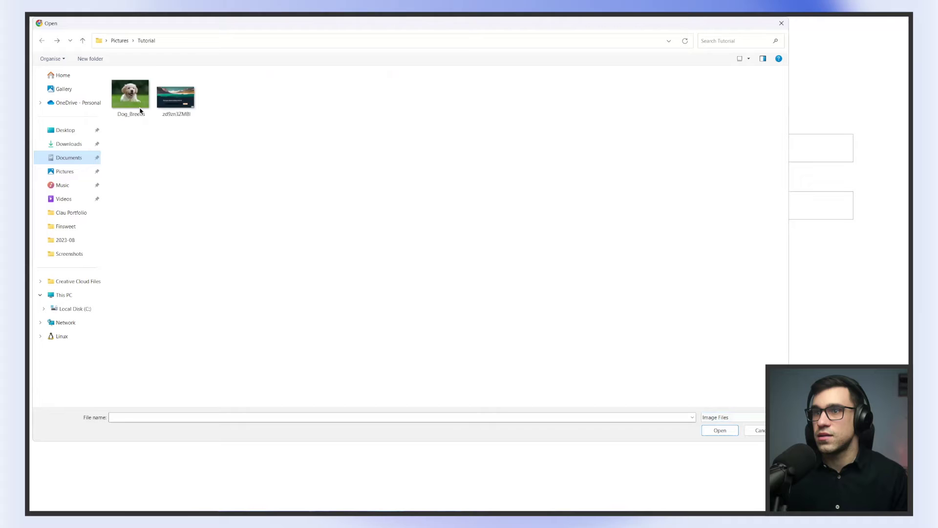
click(131, 93)
ctrl+click(176, 96)
click(729, 427)
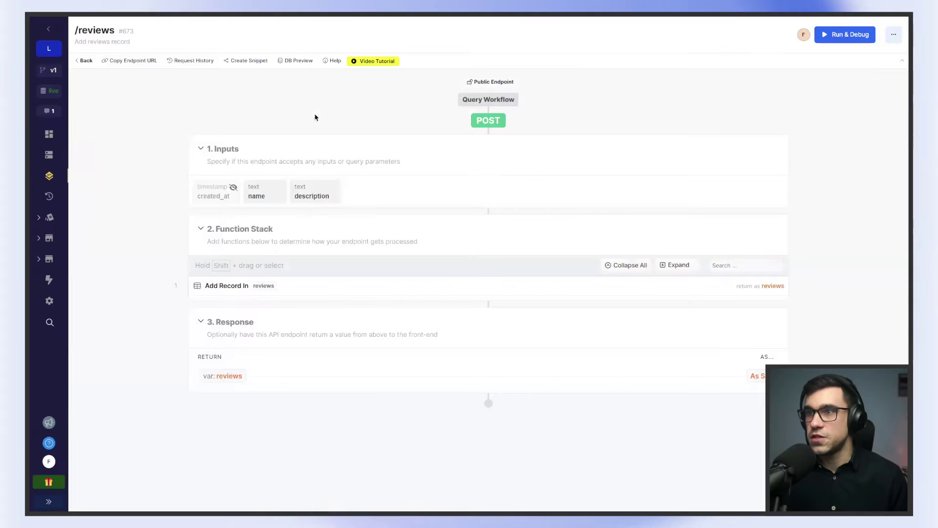
- In Xano's reviews database table, add a public Image Metadata field named images with the list structure
click(49, 154)
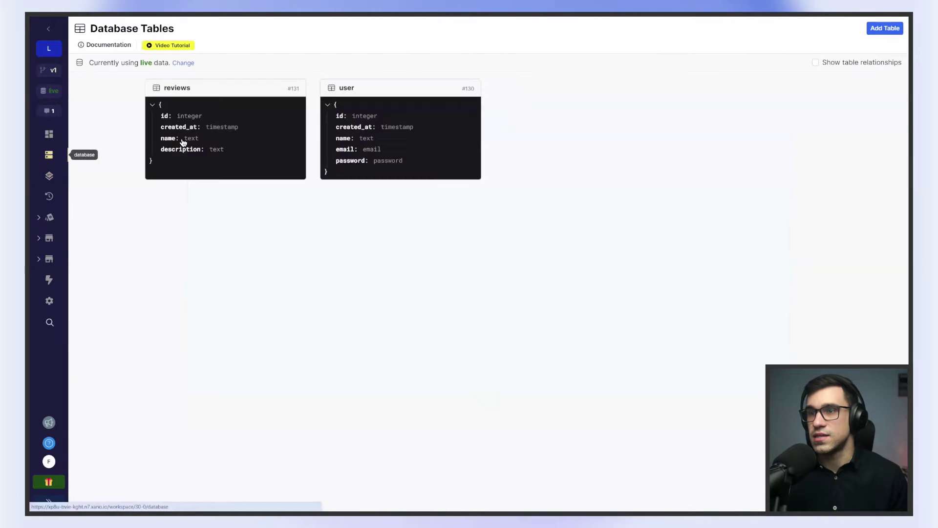
click(180, 91)
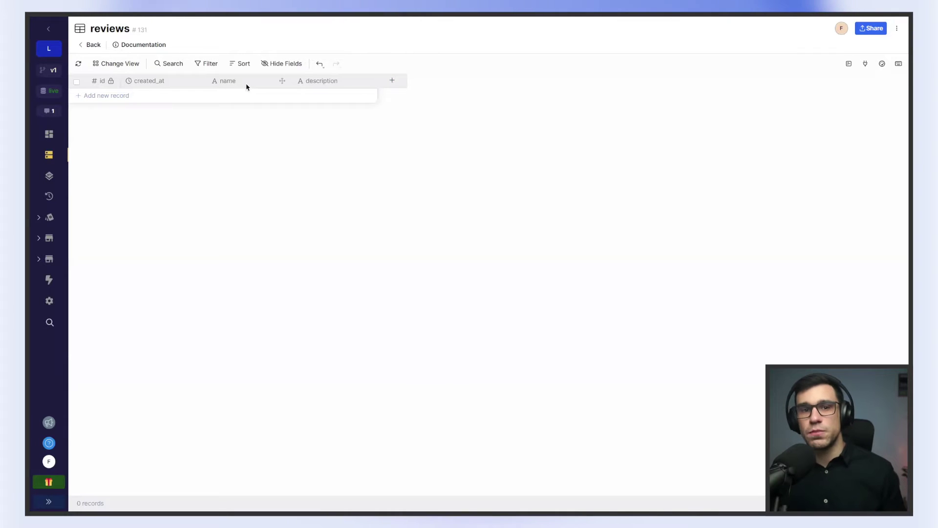
click(395, 81)
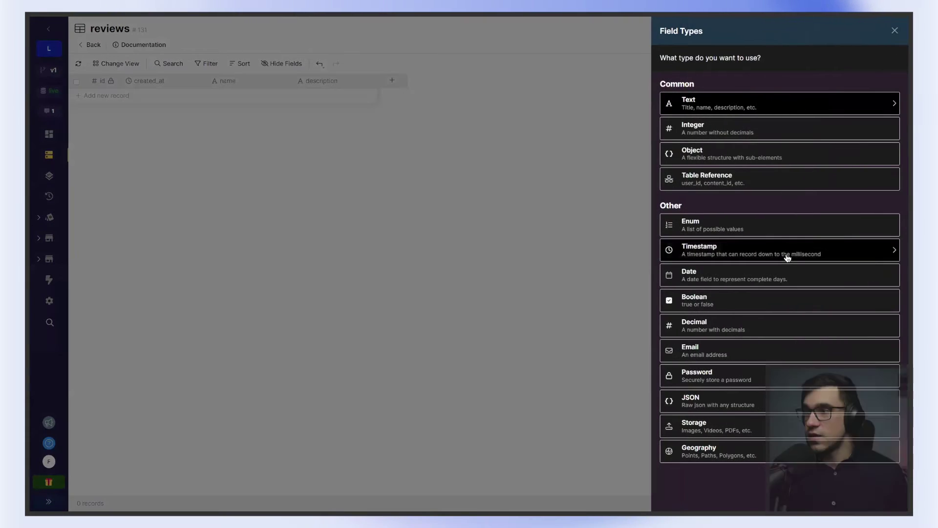
click(710, 430)
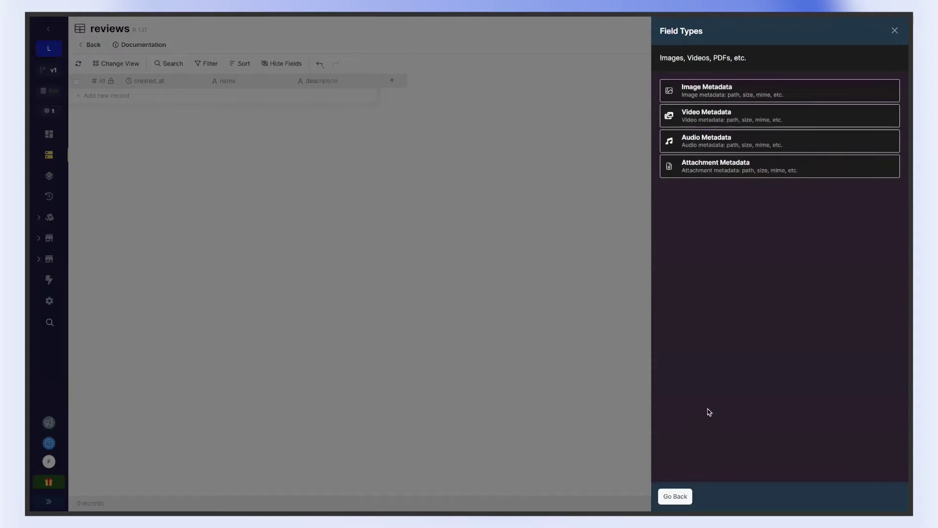
click(732, 96)
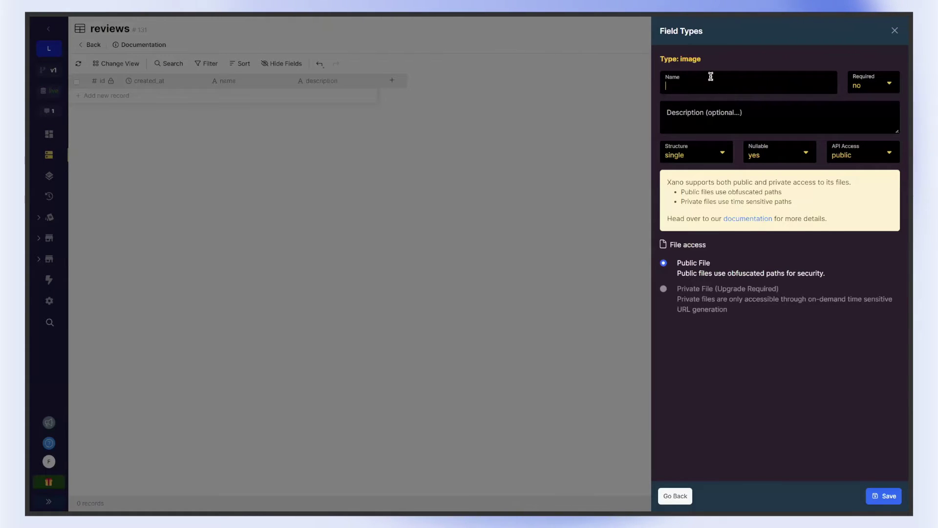
text(images)
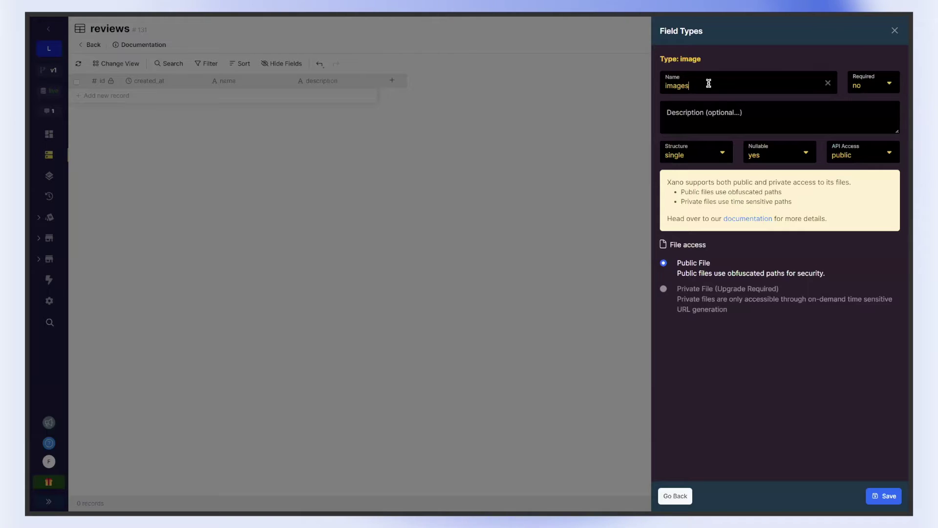
click(692, 158)
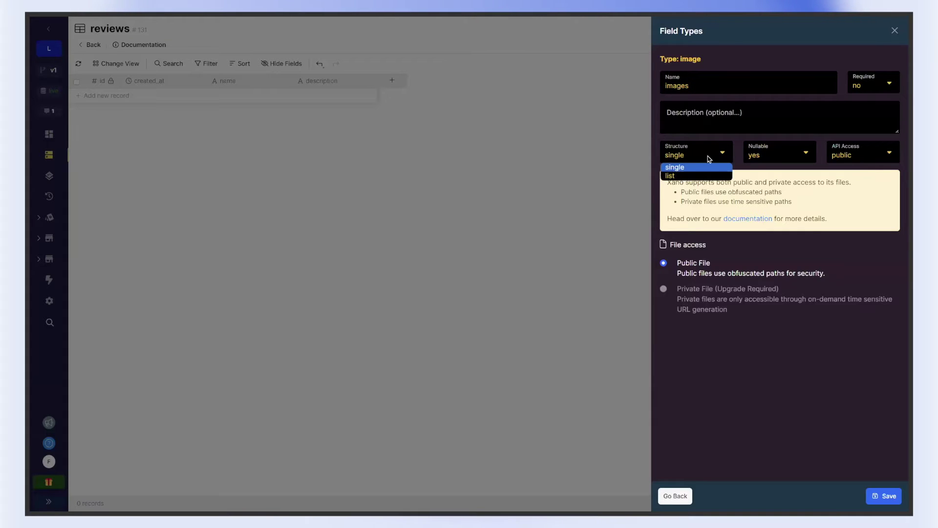
click(692, 176)
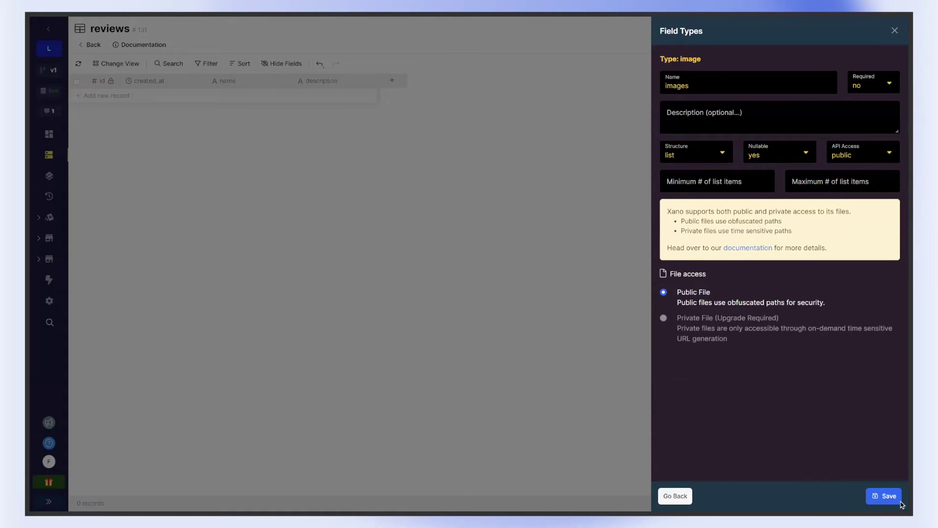
click(885, 496)
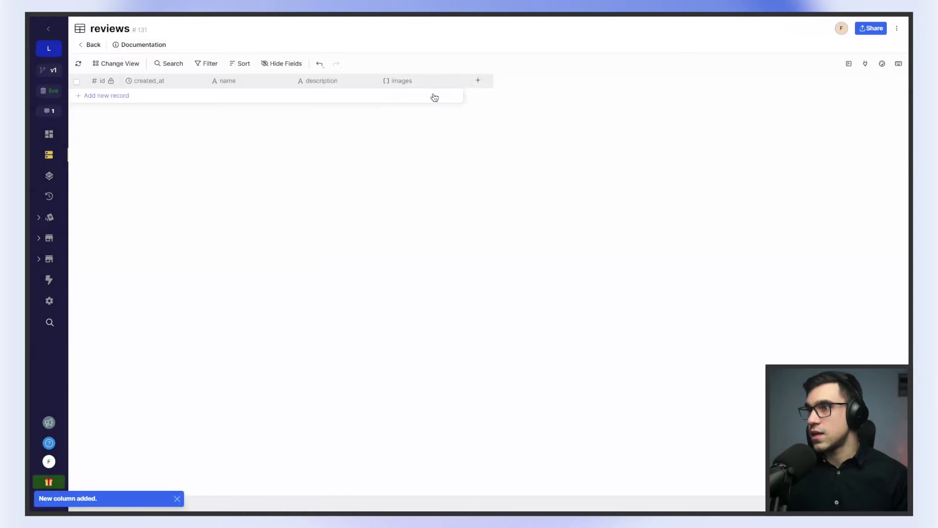
- Add an empty record to the reviews table and check its images list
click(433, 96)
click(612, 133)
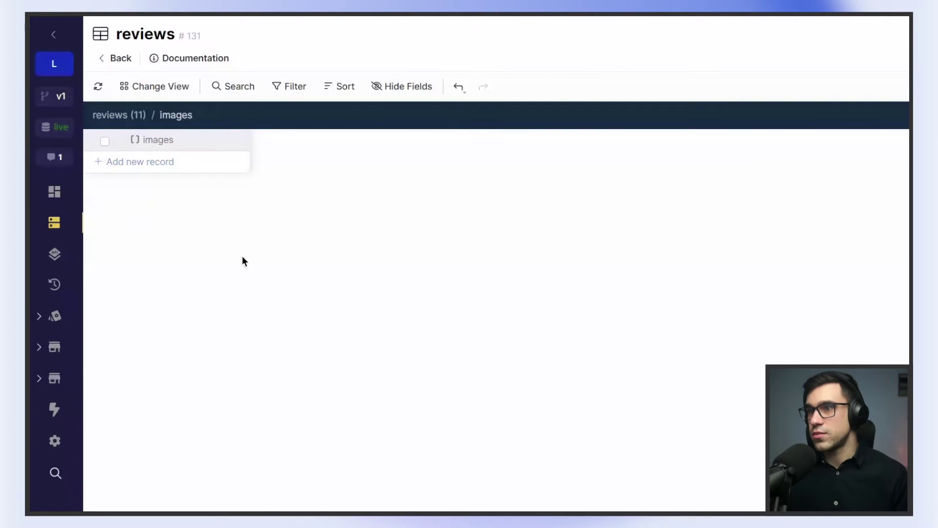
key(Escape)
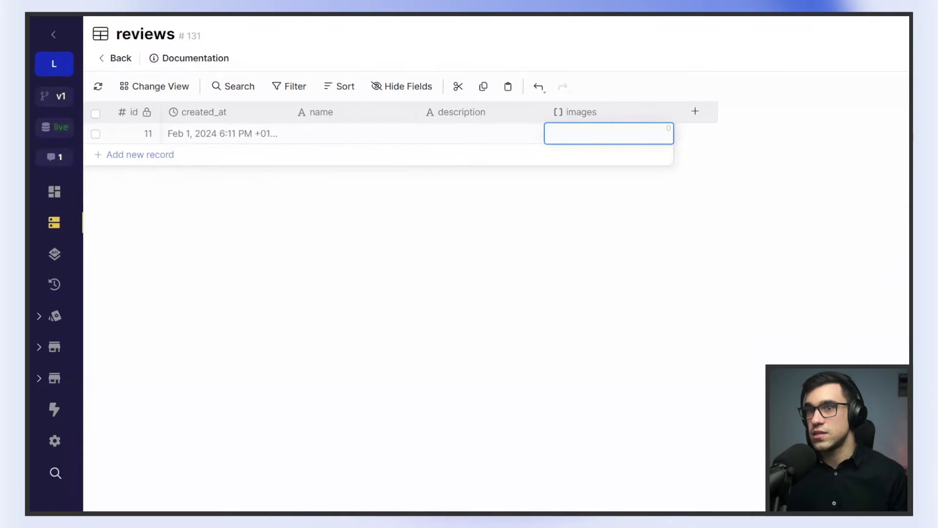
- Open the POST /reviews endpoint in the Default API group and examine its inputs
click(54, 253)
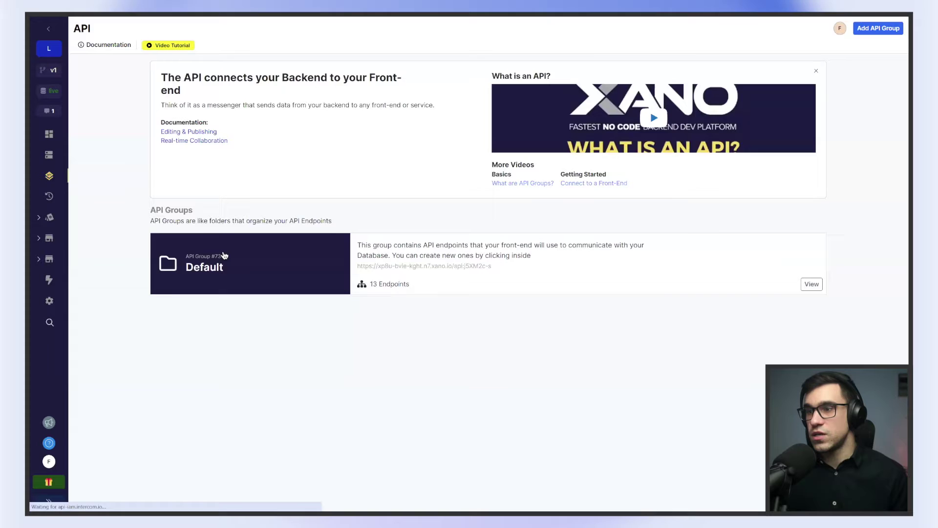
click(172, 261)
scroll(202, 194, down, 1)
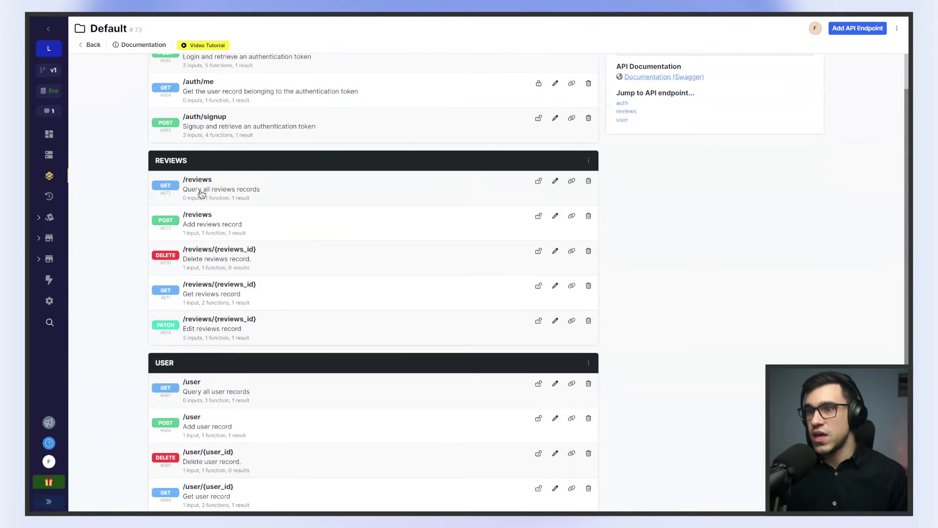
click(198, 218)
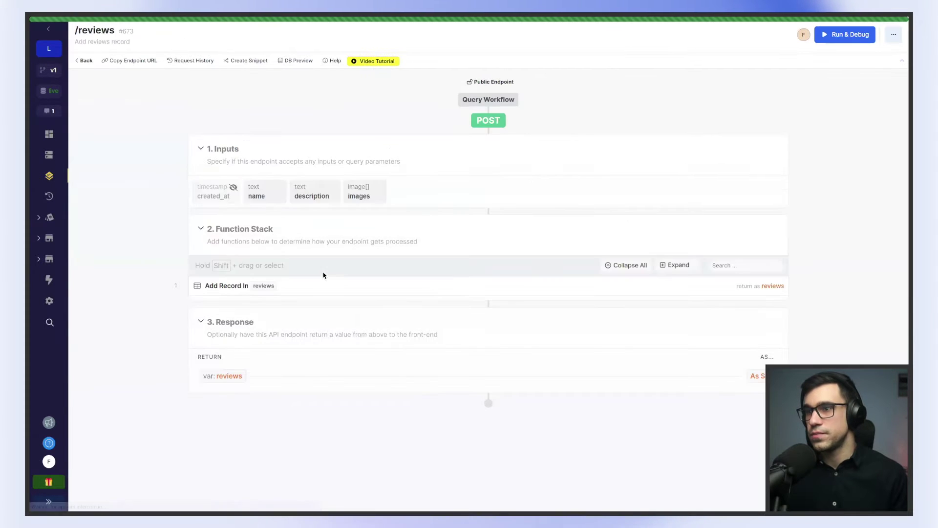
scroll(507, 323, up, 2)
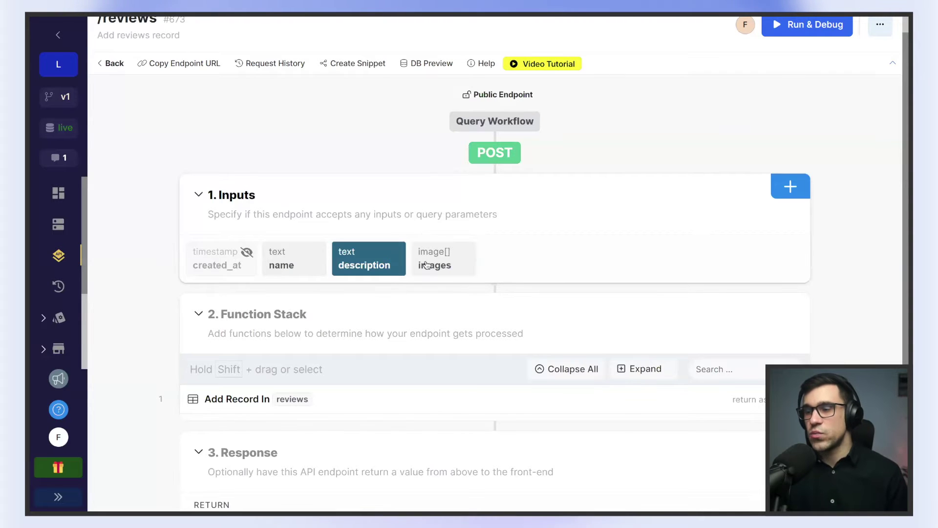
- Hide the images input of the /reviews endpoint from the API and save the input
click(451, 264)
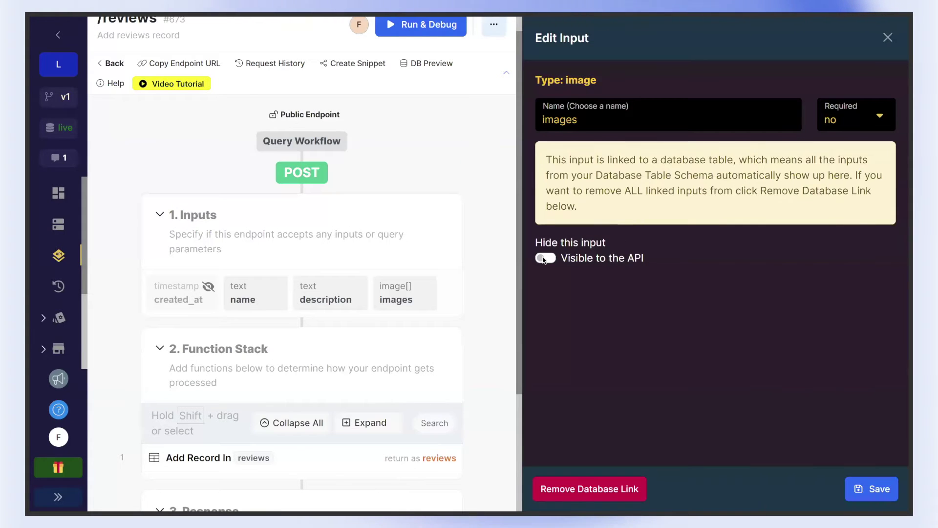
click(594, 259)
click(874, 488)
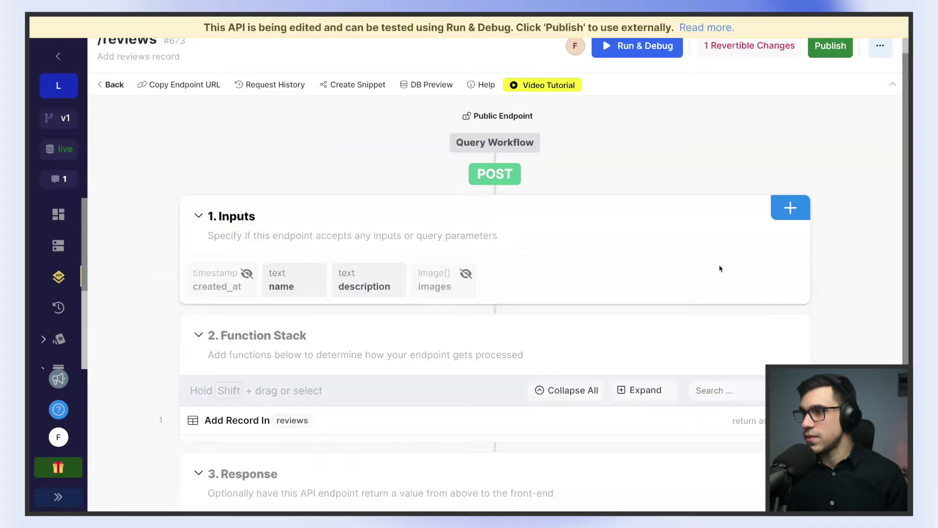
- Add a public File Resource input named content with the list structure to the endpoint
click(802, 211)
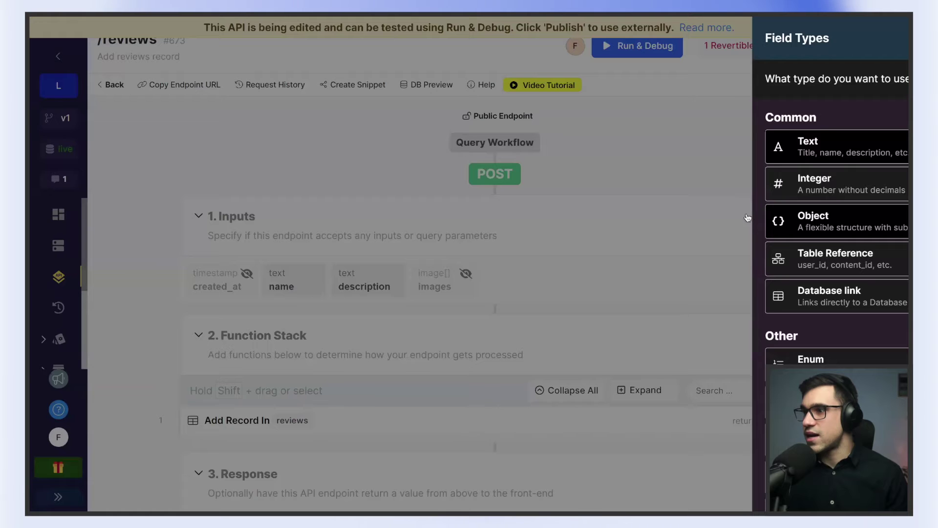
scroll(654, 230, down, 5)
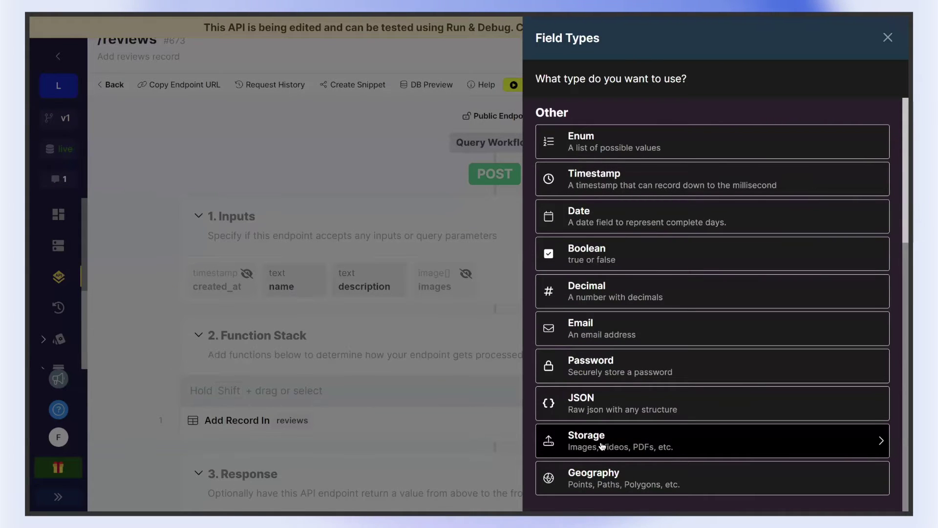
click(600, 445)
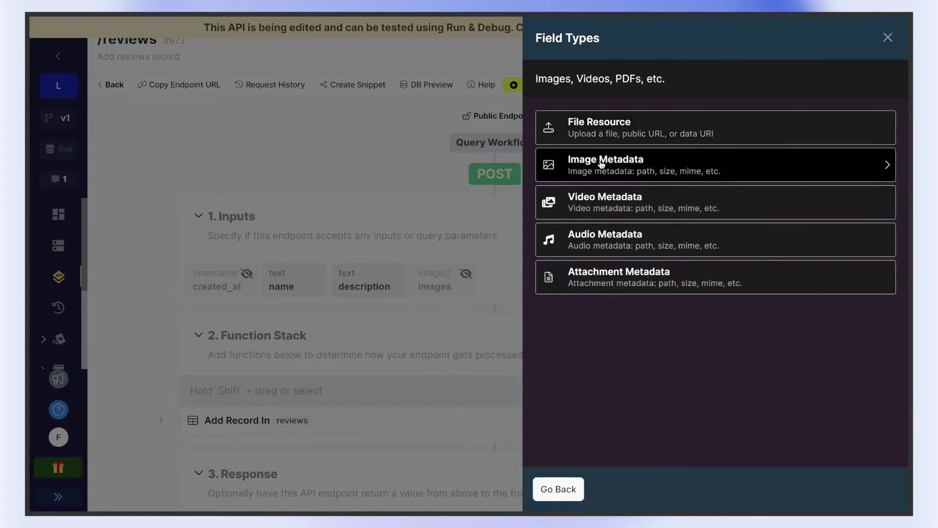
click(609, 129)
click(626, 348)
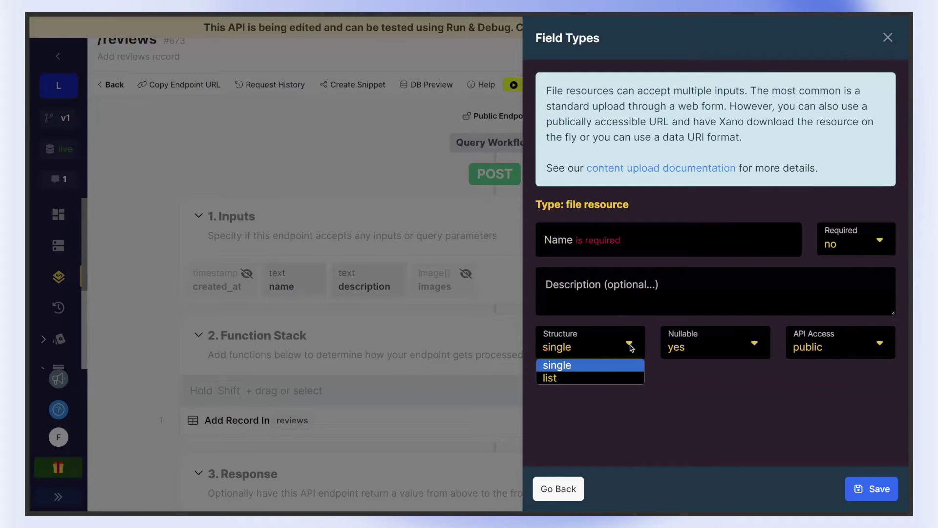
click(592, 380)
click(562, 240)
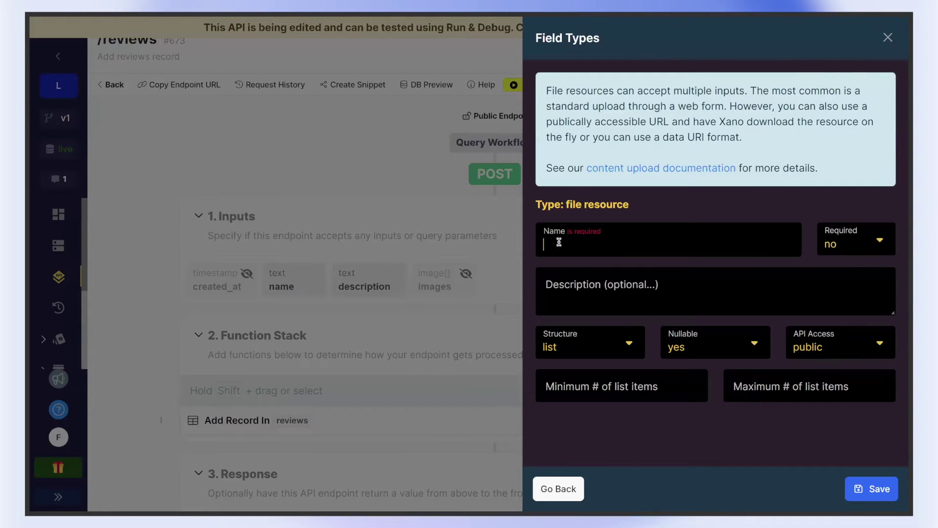
text(content)
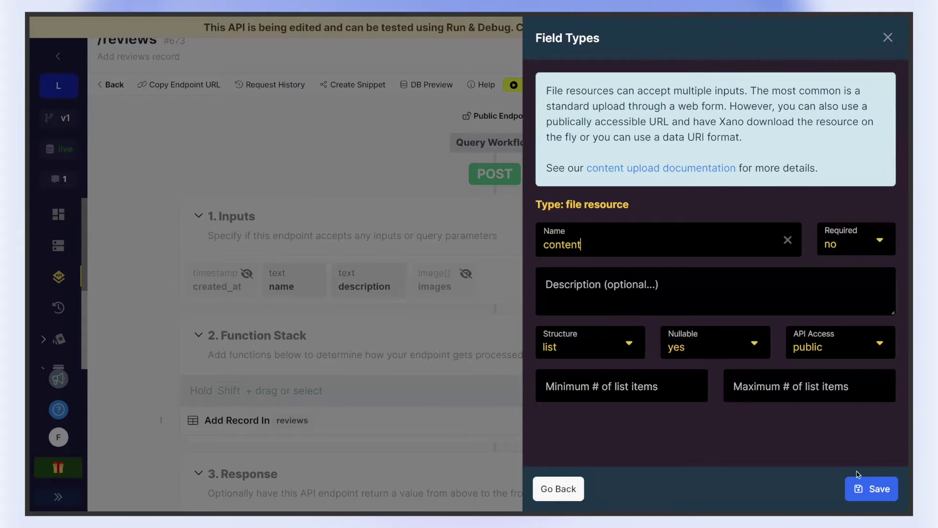
click(857, 487)
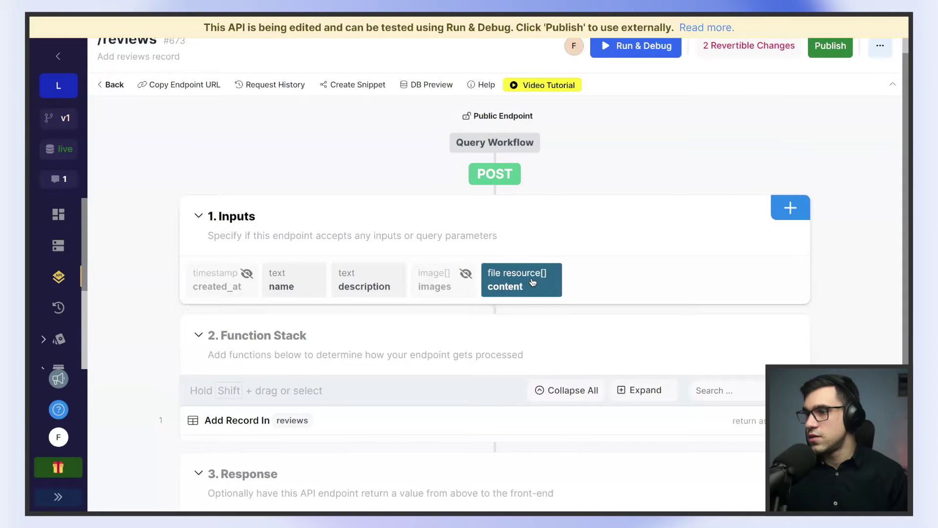
- Add a Create Variable function to the function stack and name its variable new_images
scroll(533, 282, down, 1)
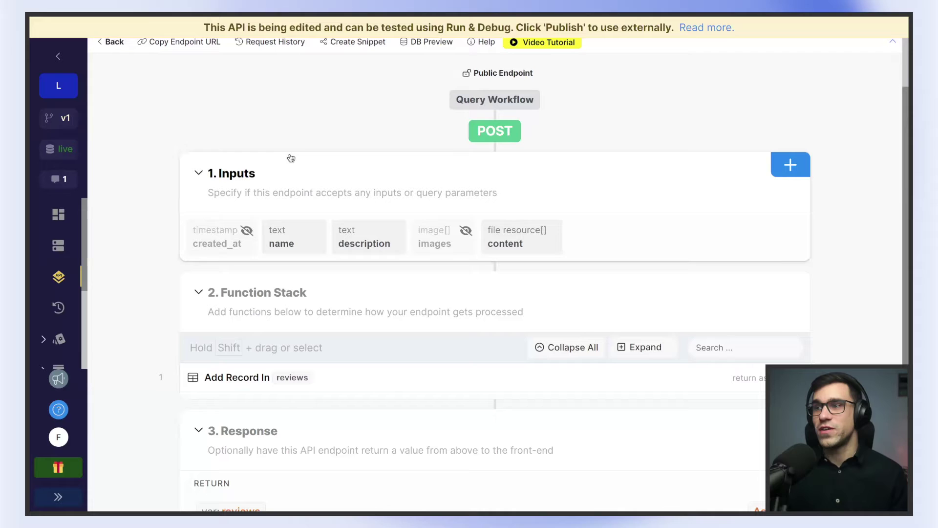
scroll(569, 270, down, 1)
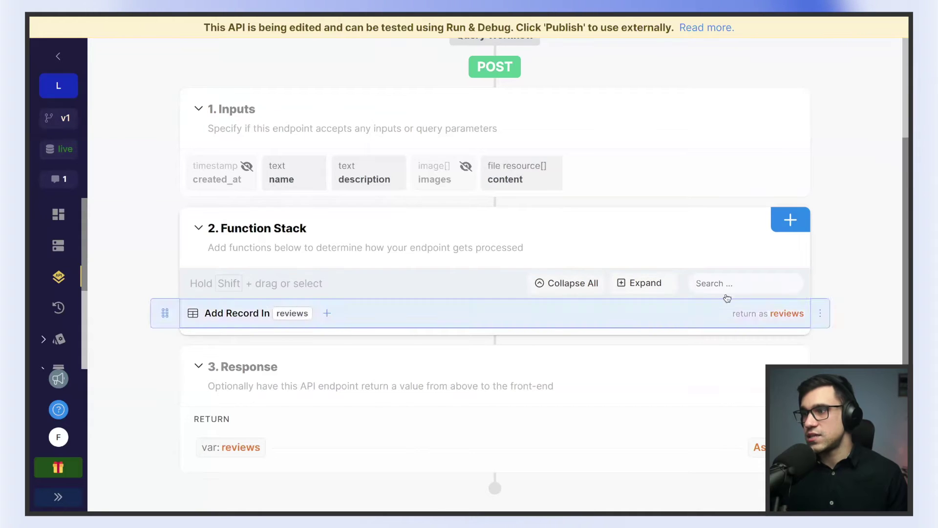
click(791, 223)
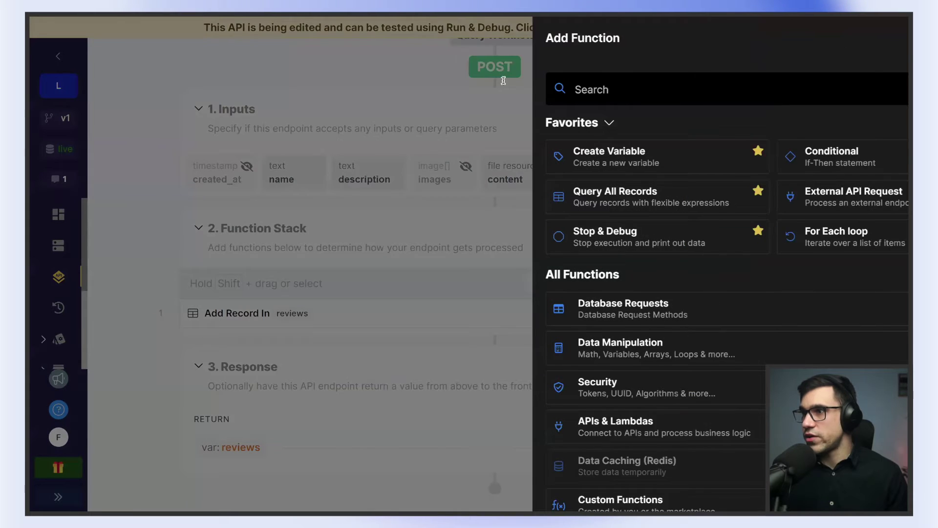
click(566, 169)
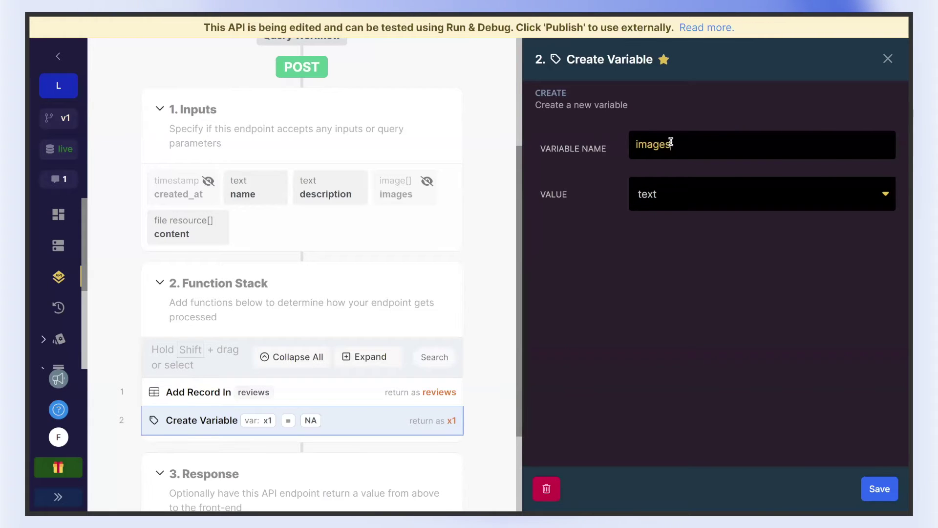
key(BackSpace)
key(BackSpace)
key(BackSpace)
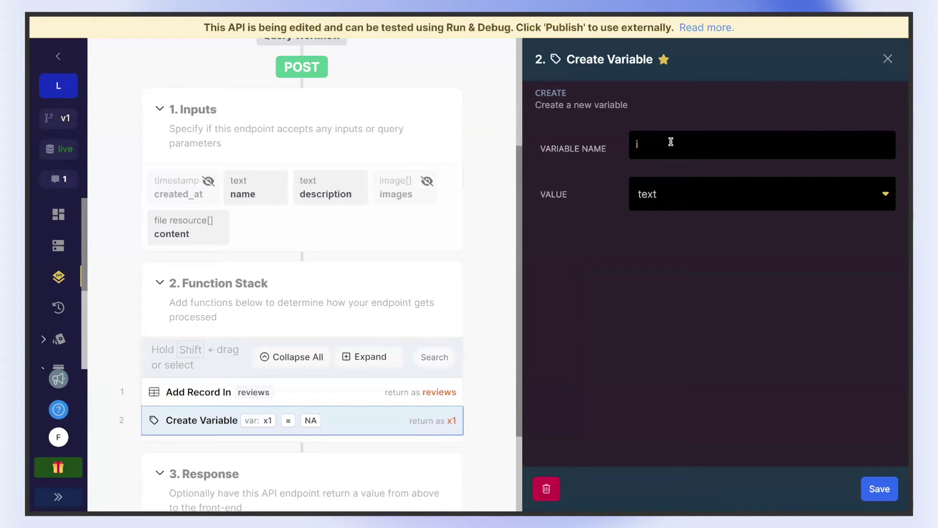
text(new)
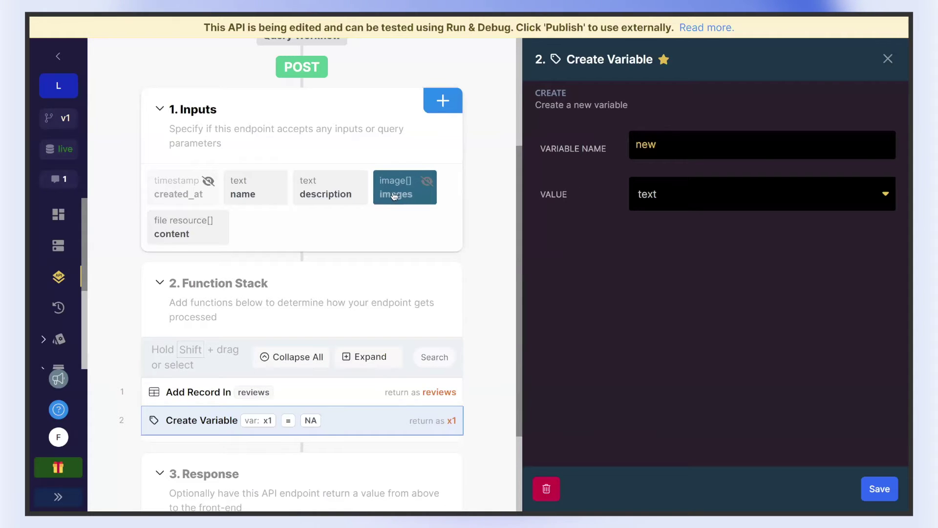
text(_)
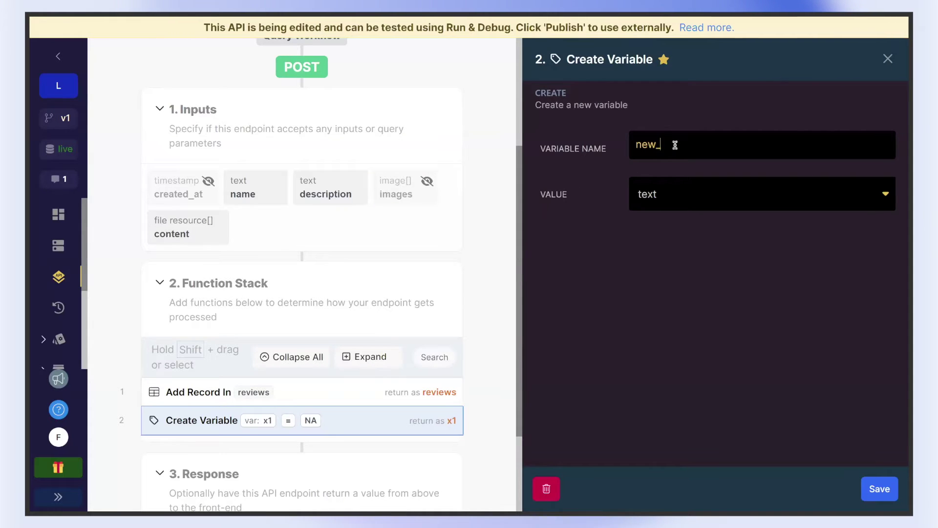
text(images)
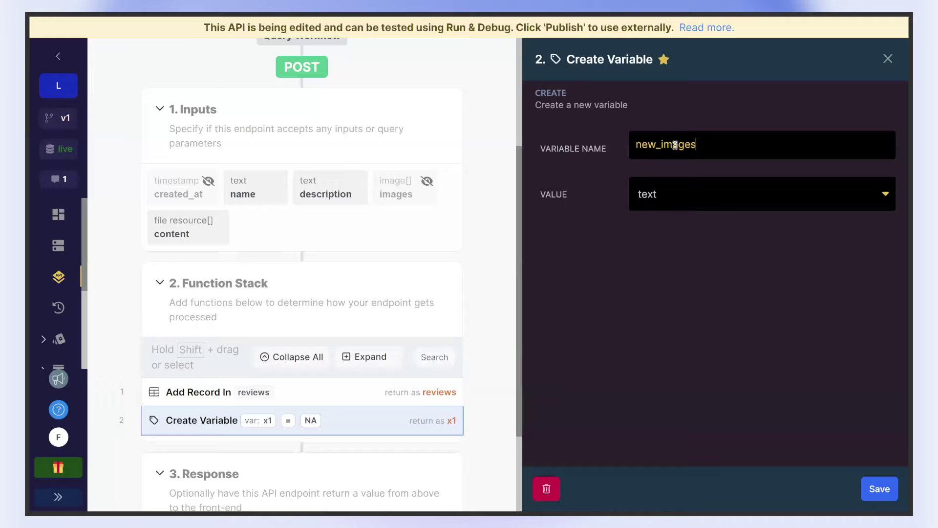
- Set the new_images variable's value to an empty array, [], and save the function
click(673, 202)
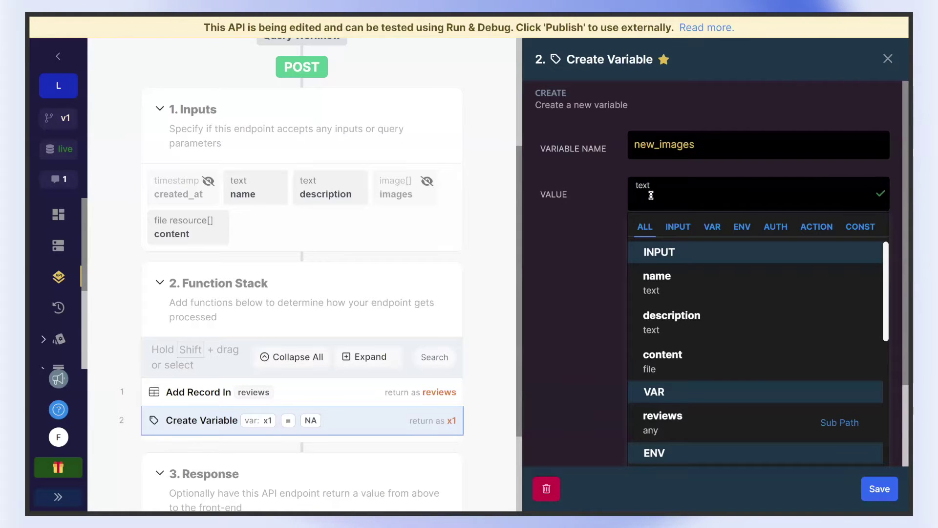
text([])
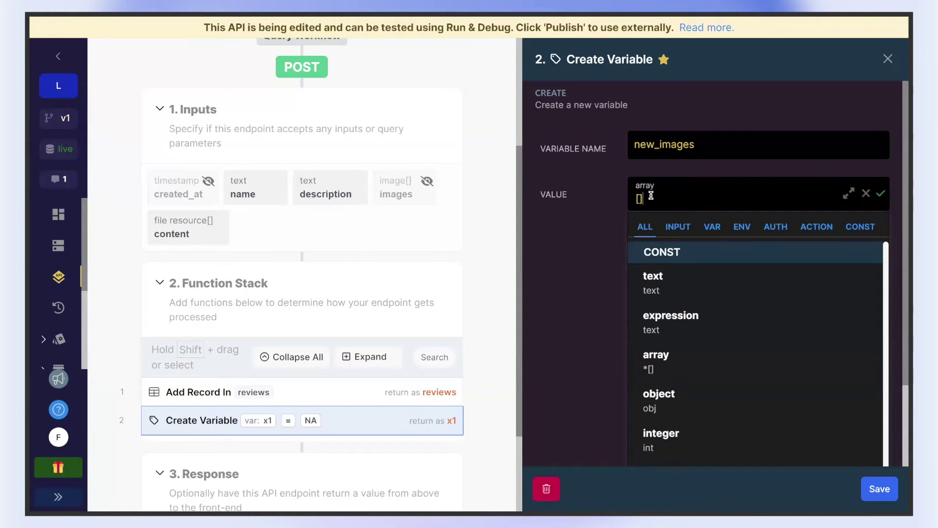
click(700, 172)
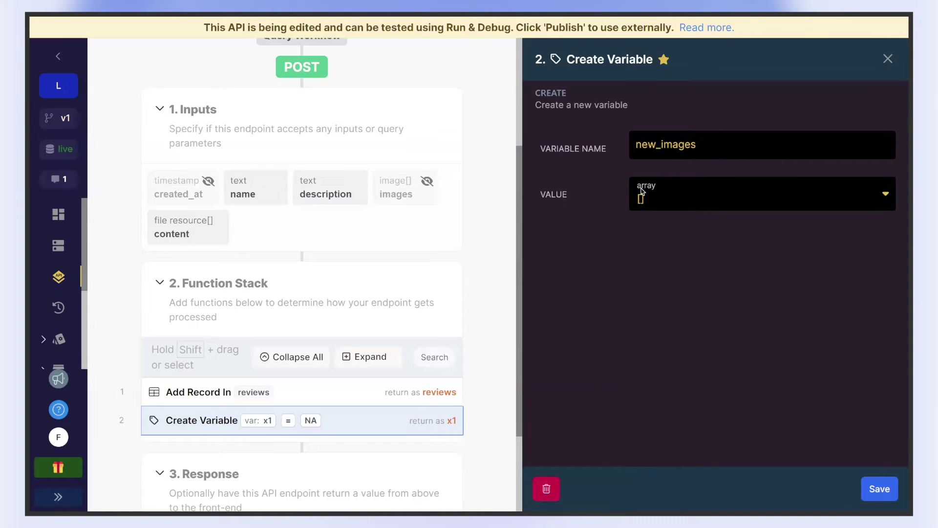
click(880, 488)
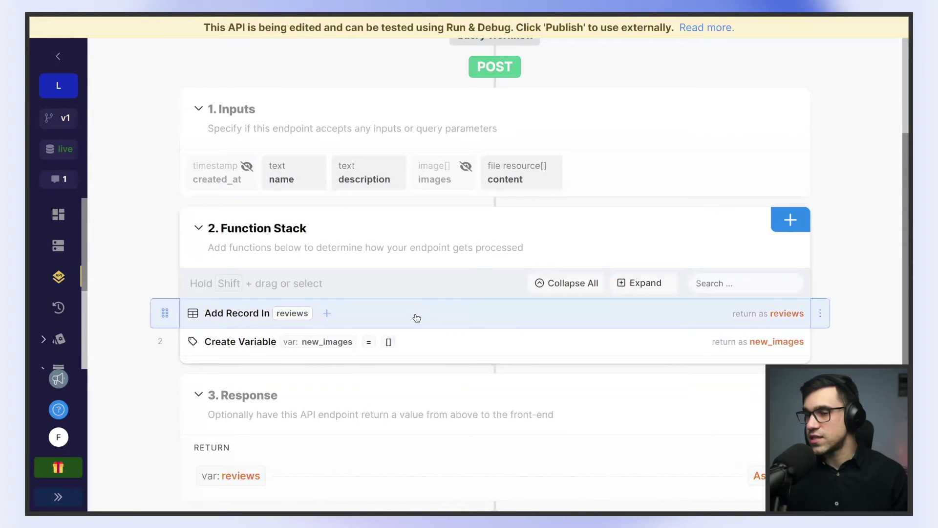
- Put the new_images variable ahead of Add Record, followed by a For Each loop over the content input with items named file
scroll(276, 254, down, 1)
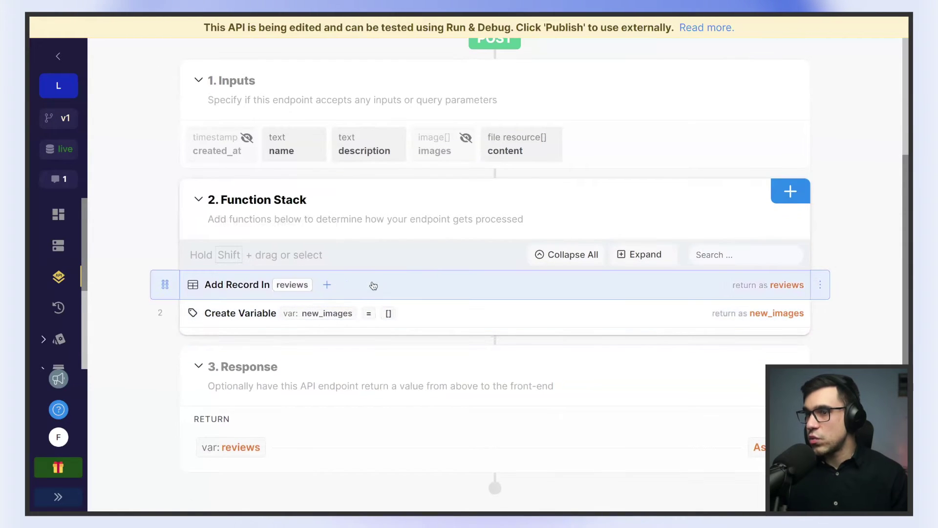
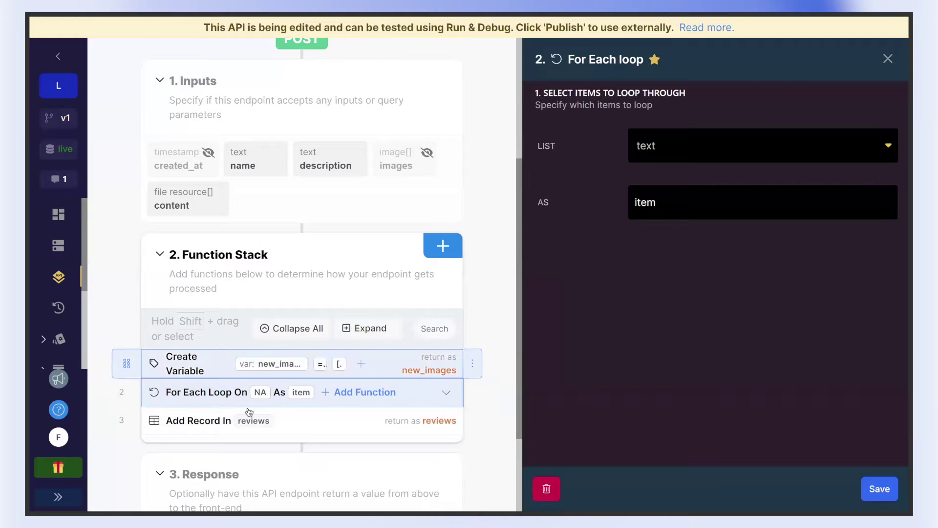
click(663, 143)
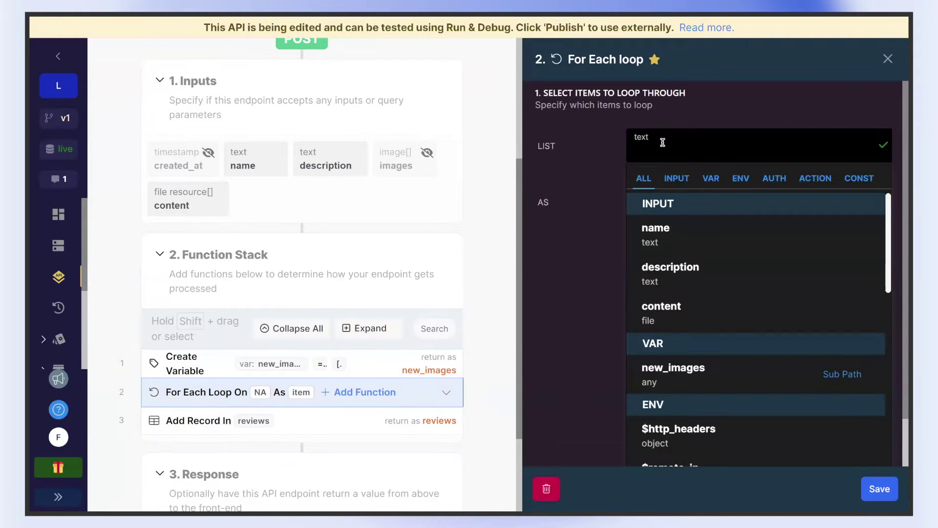
click(657, 311)
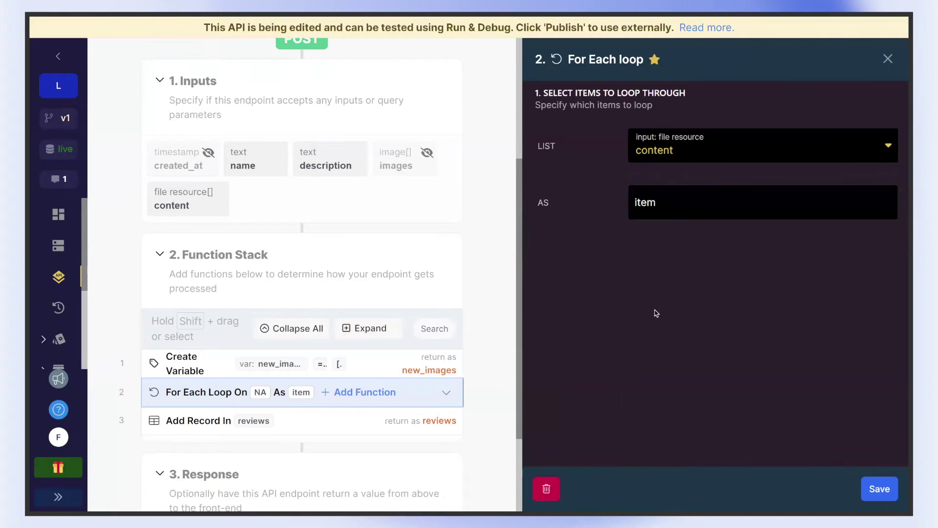
double_click(682, 206)
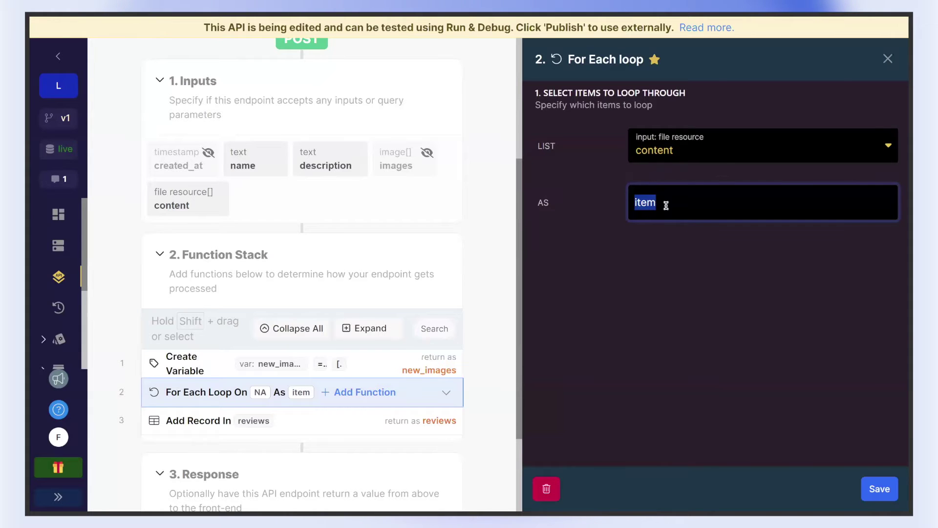
key(Return)
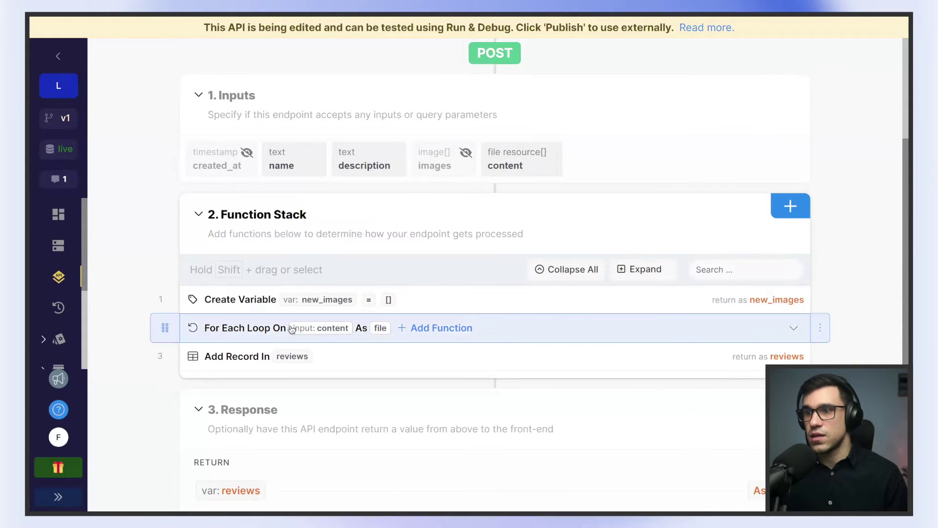
- Add a Create Image Metadata function inside the For Each loop and set its value to the file variable
click(445, 332)
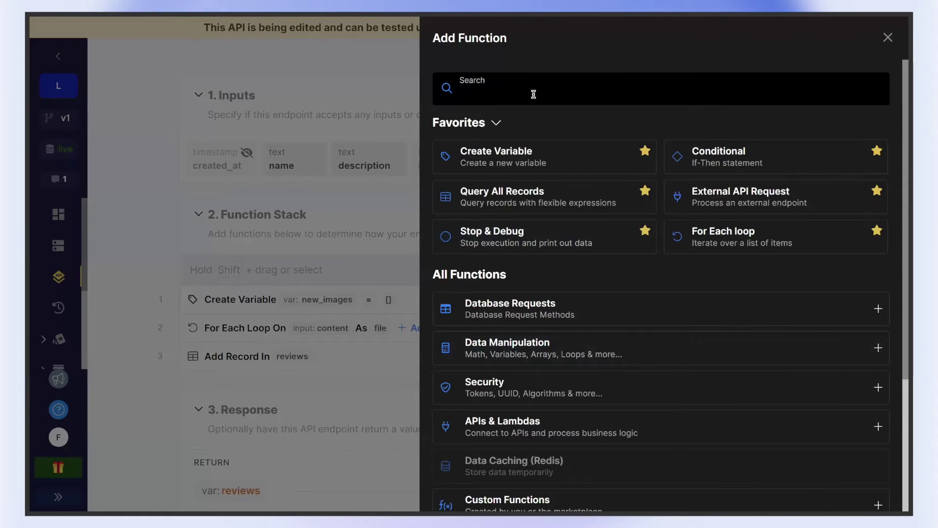
text(image)
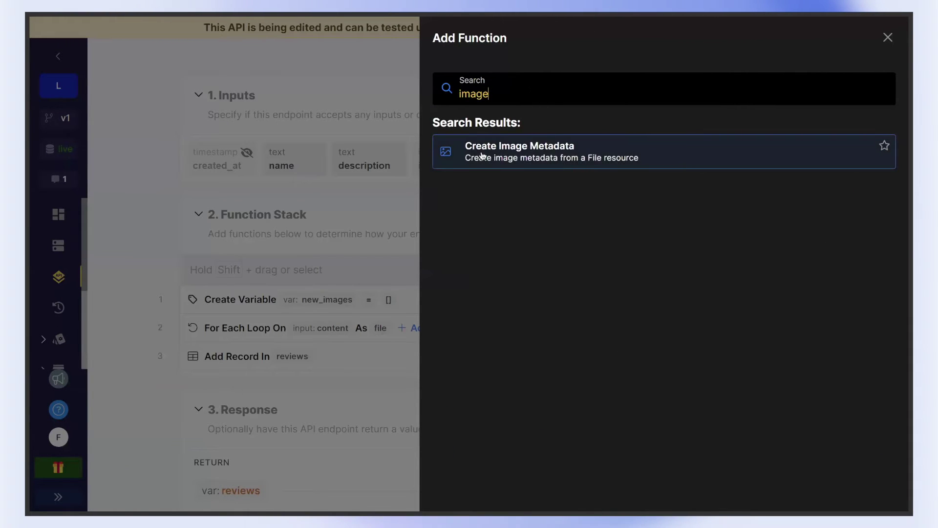
click(558, 150)
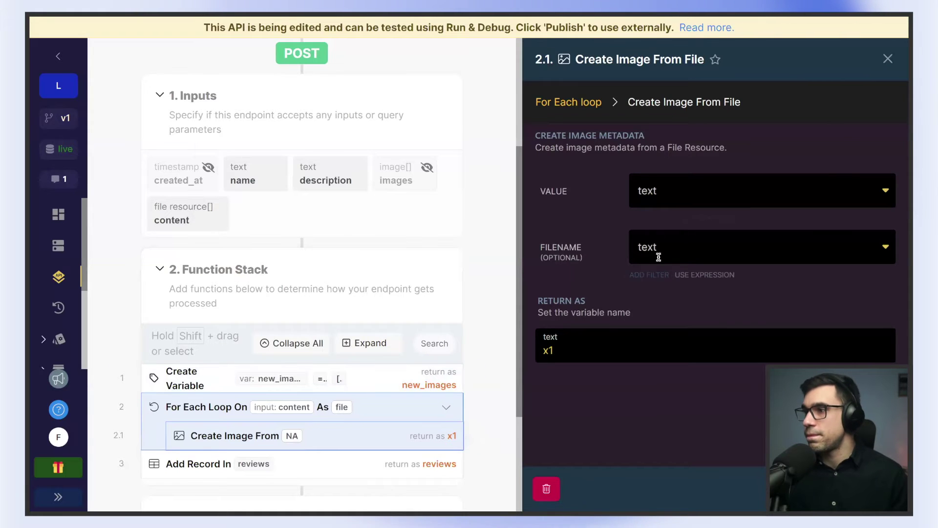
click(670, 192)
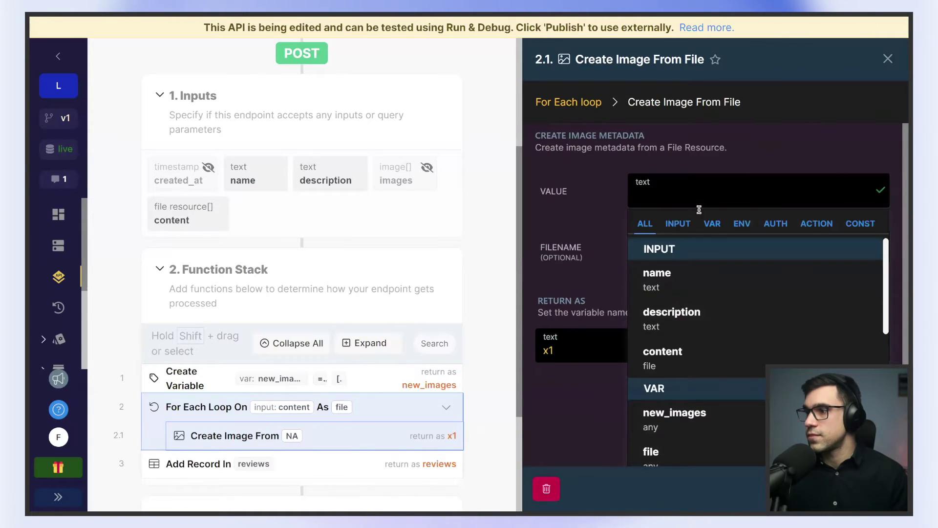
scroll(699, 344, down, 1)
scroll(699, 345, down, 2)
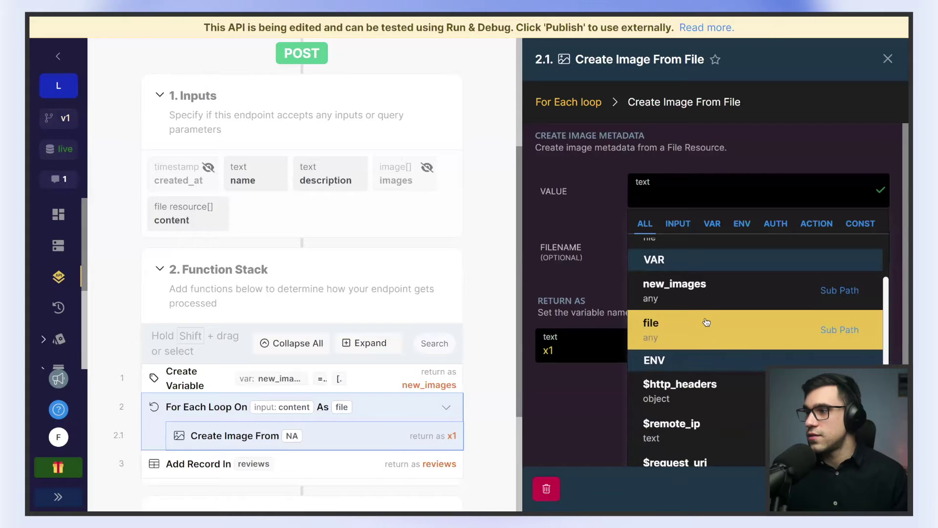
scroll(711, 325, up, 1)
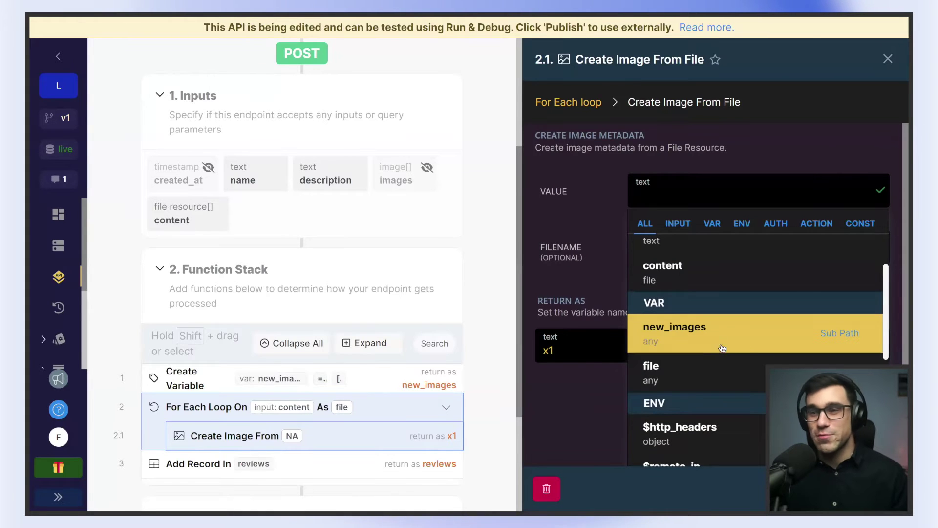
click(700, 371)
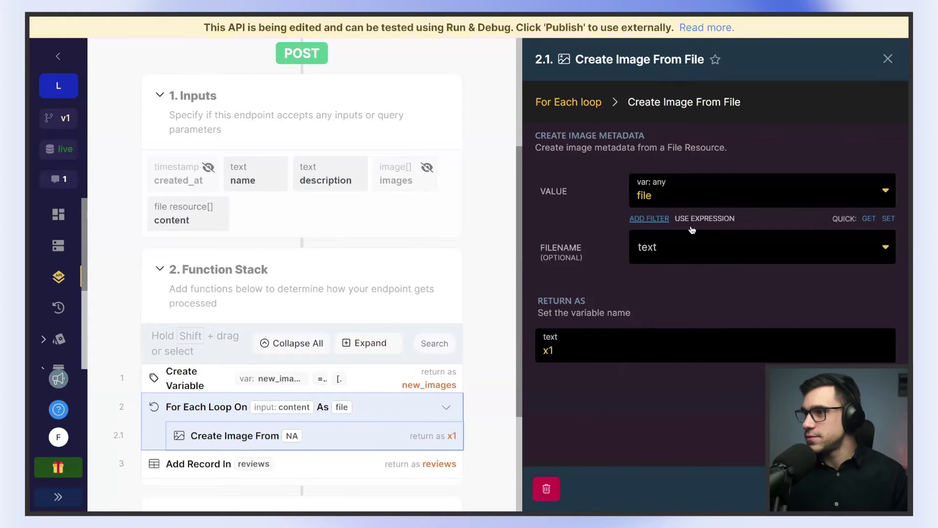
- Set the image metadata function's return variable name to image and save the function
click(579, 352)
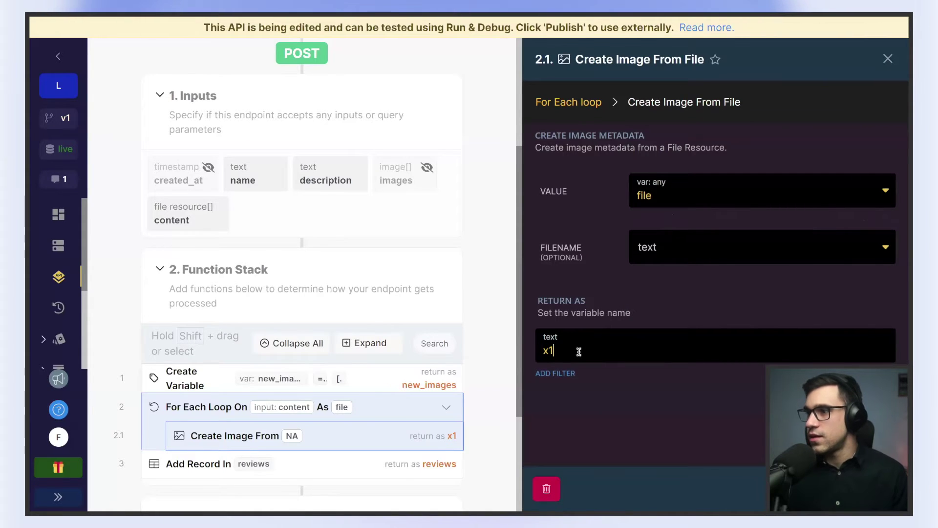
double_click(581, 351)
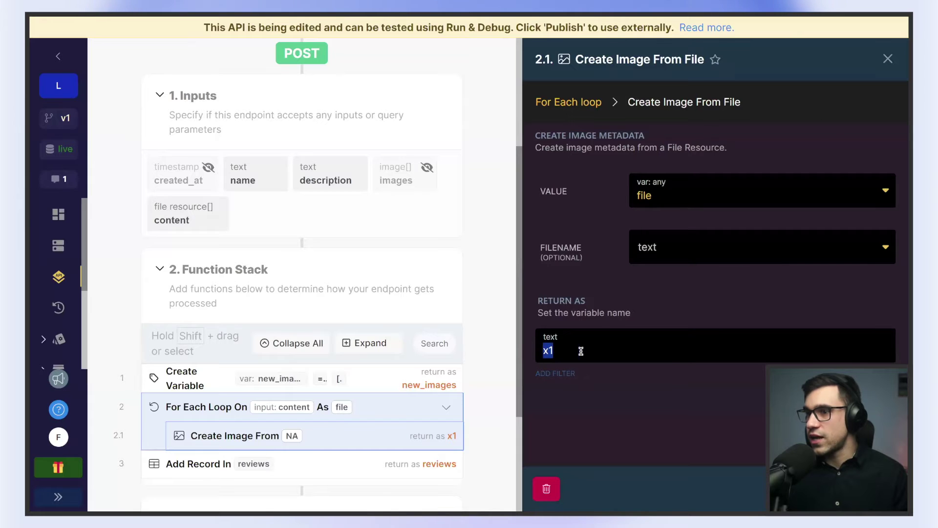
text(image)
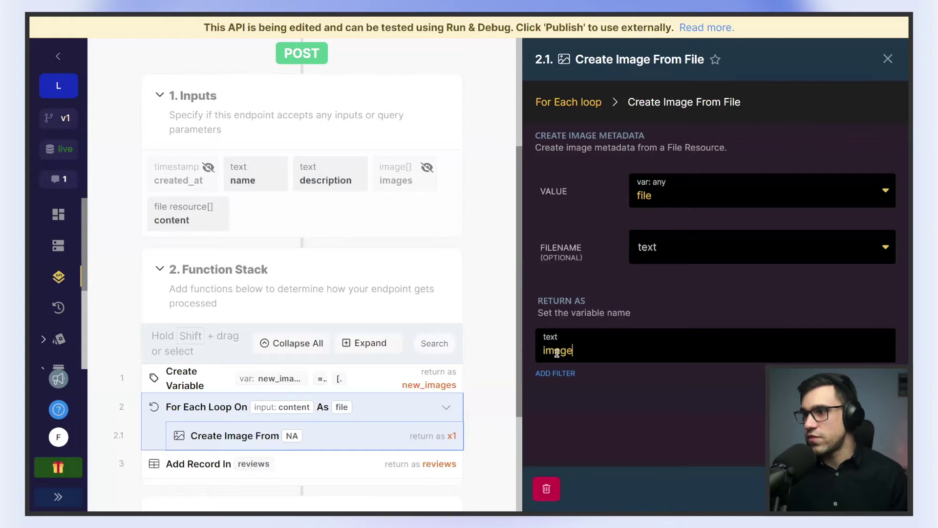
key(Return)
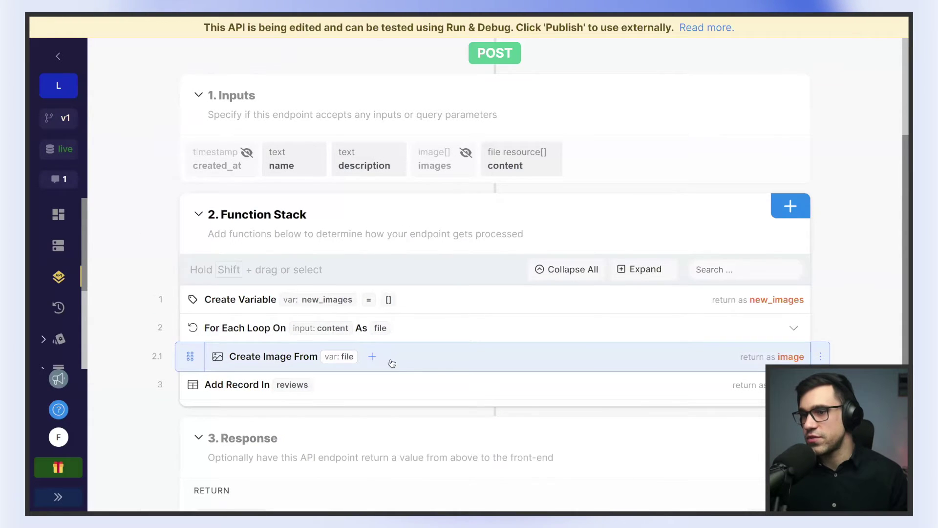
- Add an Add to Beginning of Array function and place it inside the For Each loop after Create Image
scroll(486, 368, down, 1)
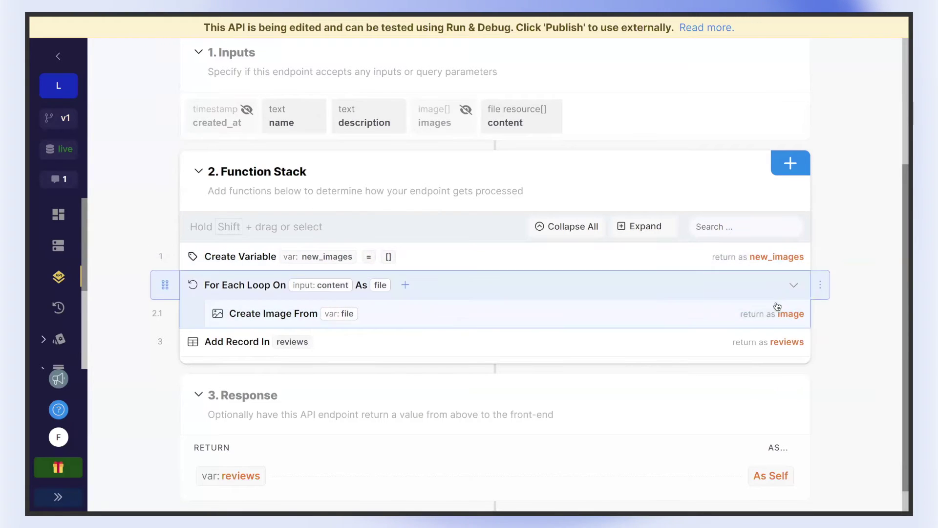
click(405, 286)
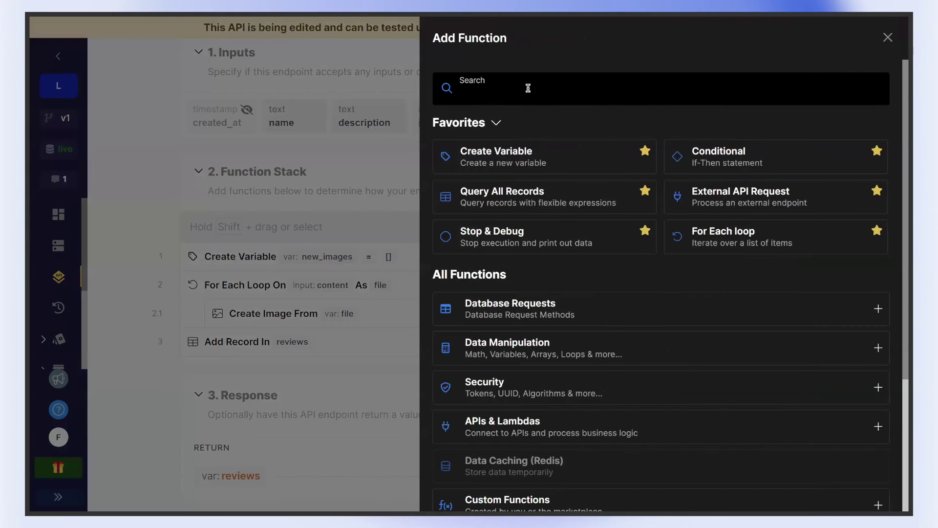
text(add)
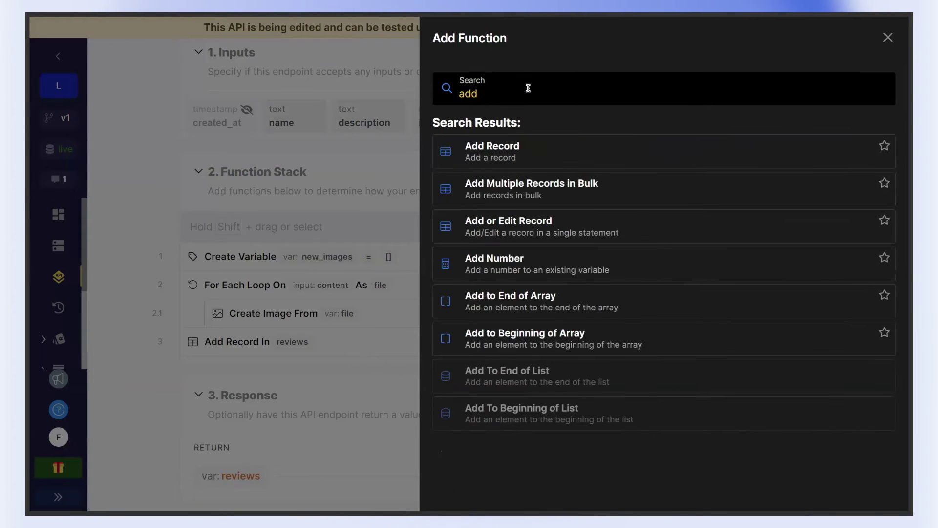
click(528, 344)
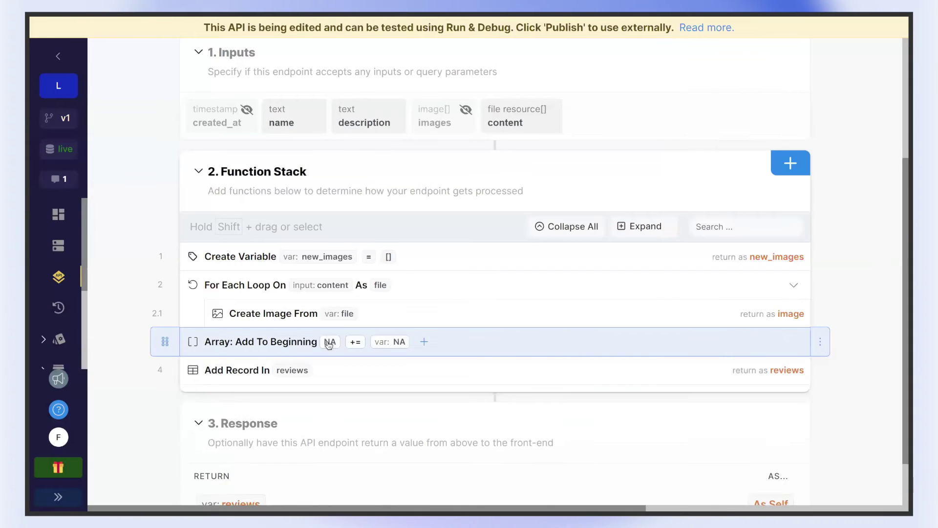
click(329, 345)
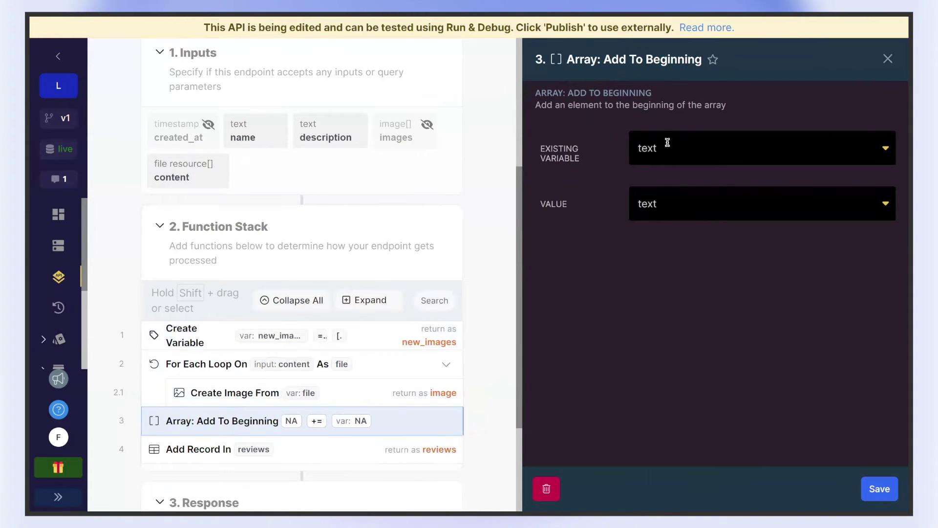
click(668, 142)
drag(156, 421, 195, 407)
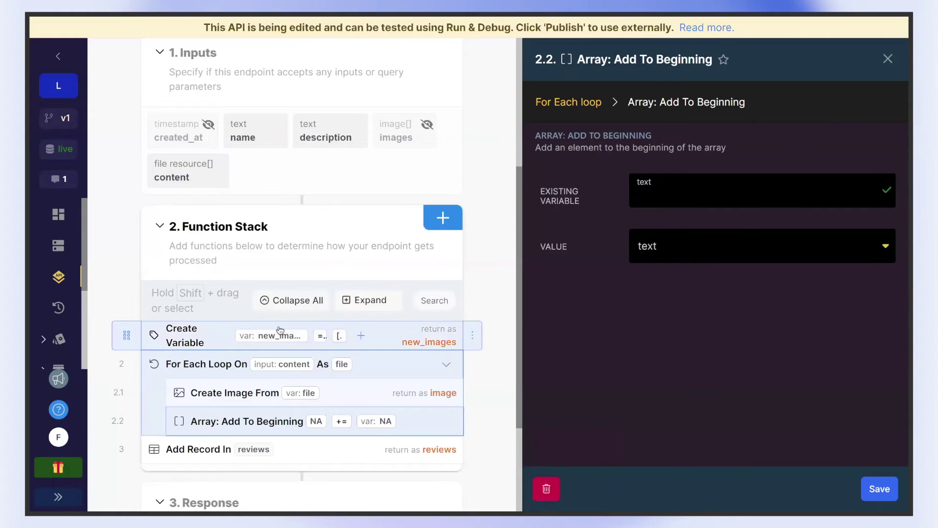
- Set the array function's existing variable to new_images and its value to the image variable, and save it
click(657, 195)
text(new)
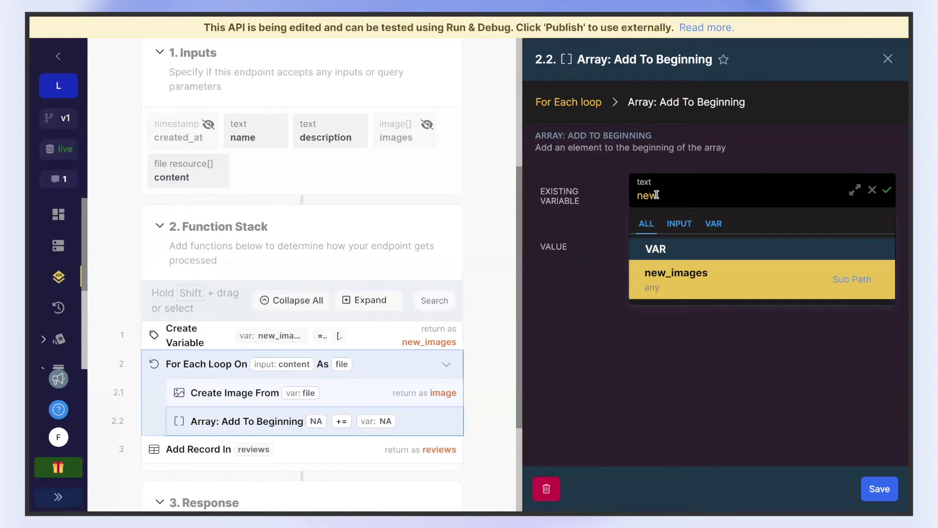
click(700, 279)
click(684, 248)
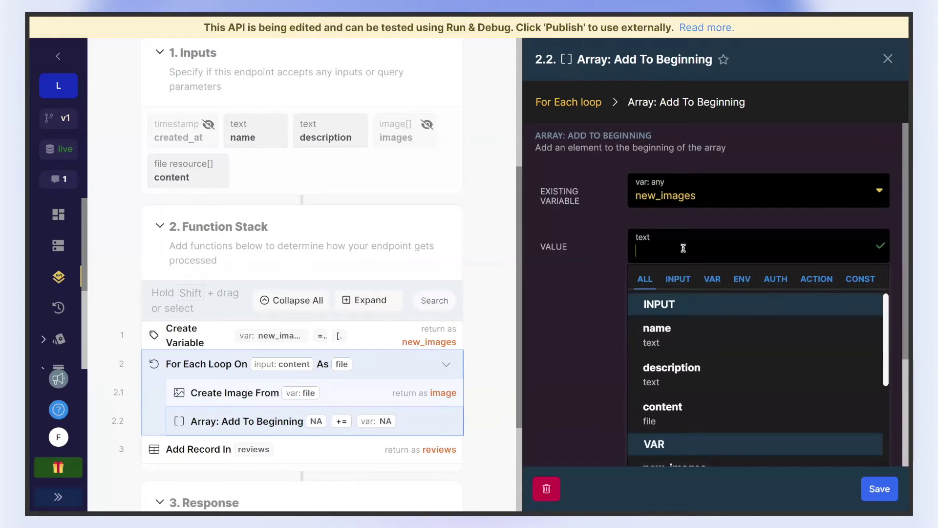
scroll(698, 376, down, 3)
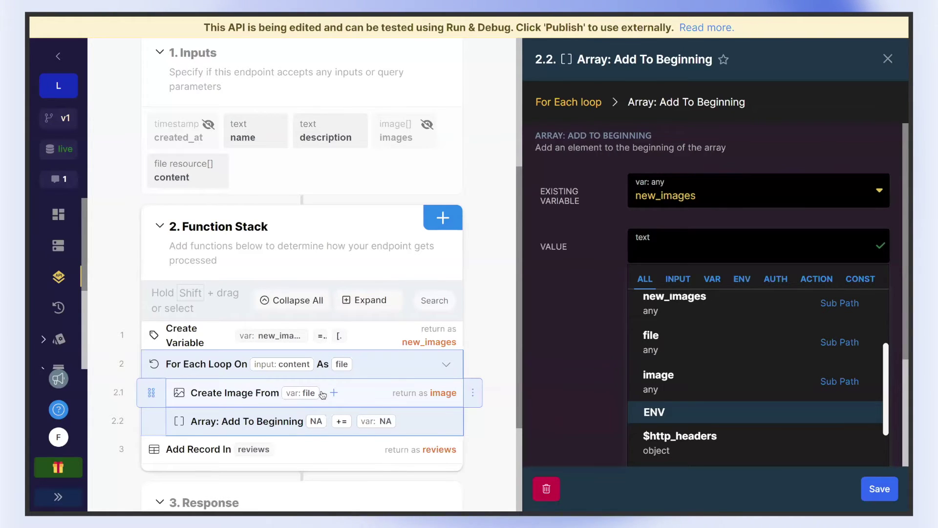
click(696, 389)
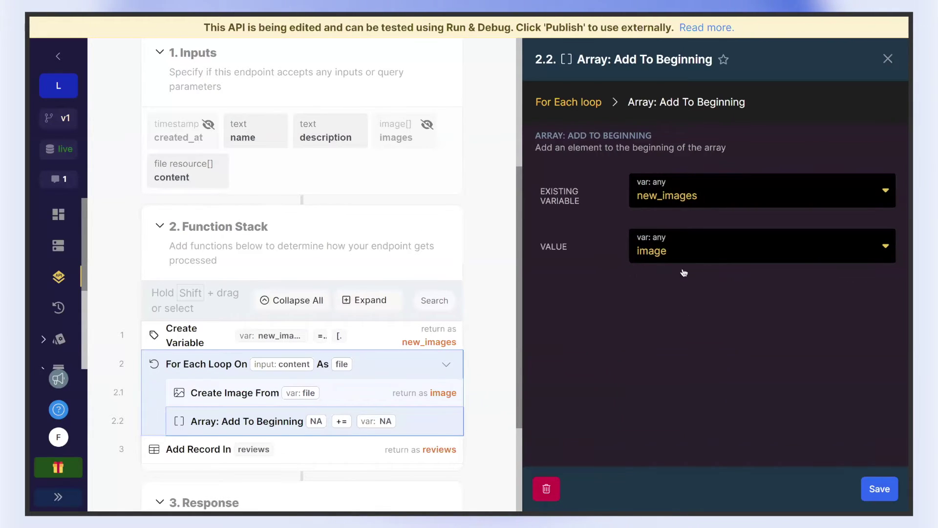
click(880, 489)
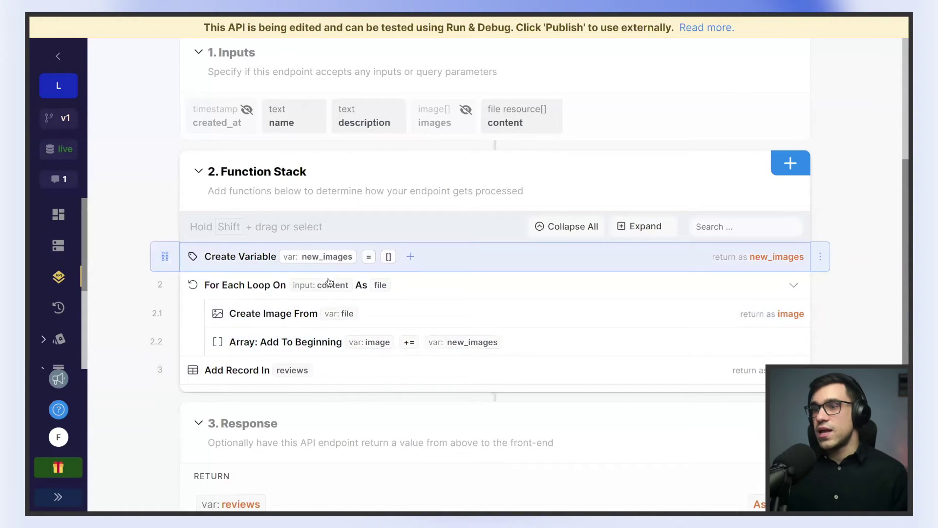
- Map the images field of the reviews Add Record function to the new_images variable and save it
scroll(323, 283, down, 1)
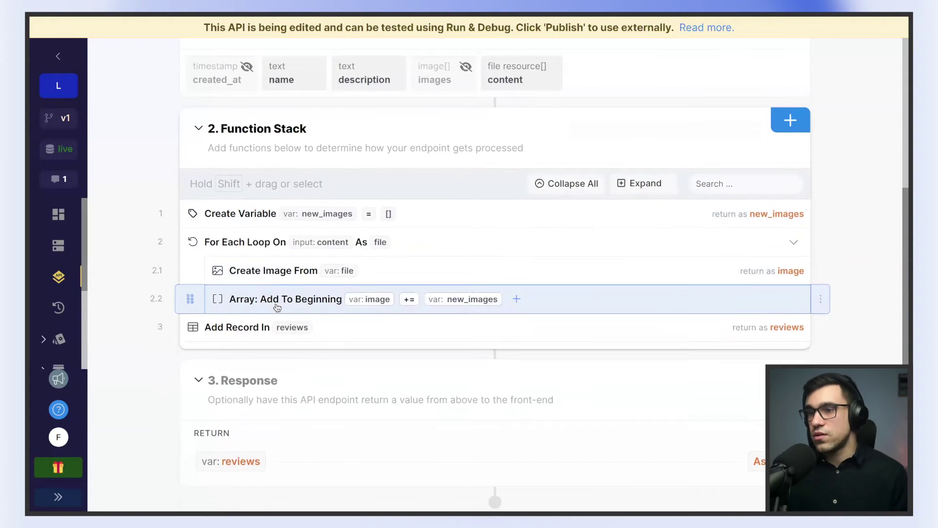
click(257, 333)
scroll(554, 416, down, 2)
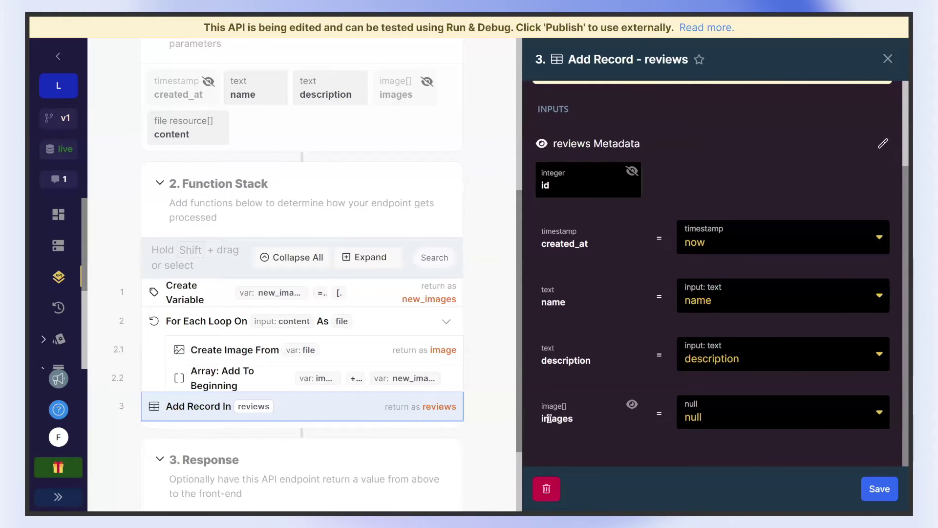
click(737, 417)
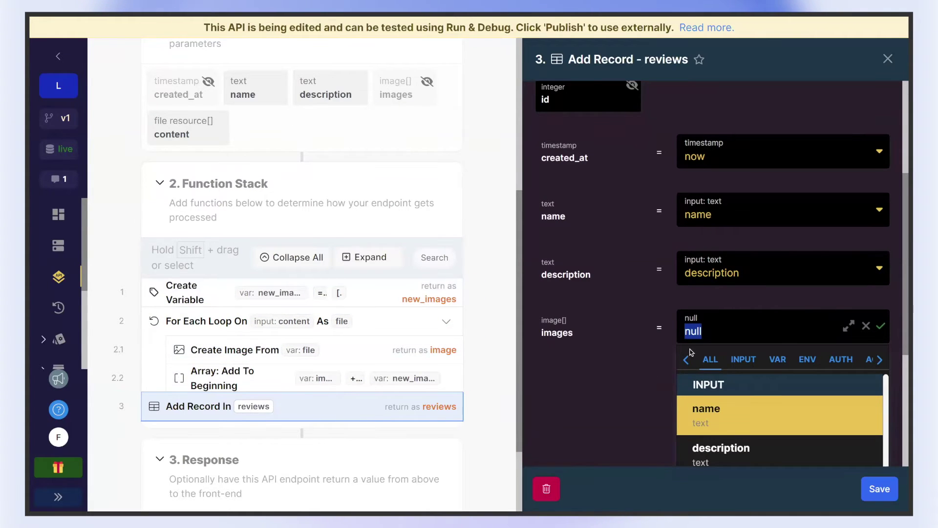
scroll(737, 372, down, 5)
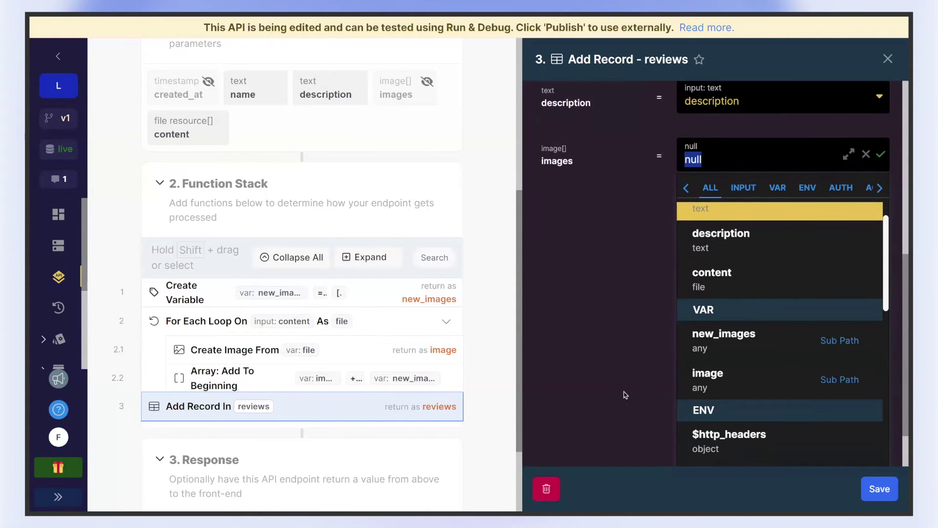
click(725, 296)
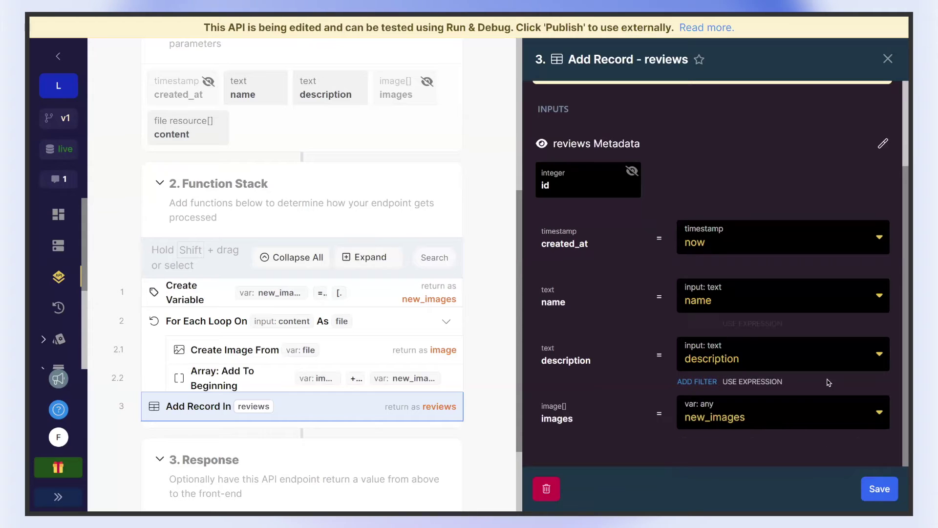
click(878, 488)
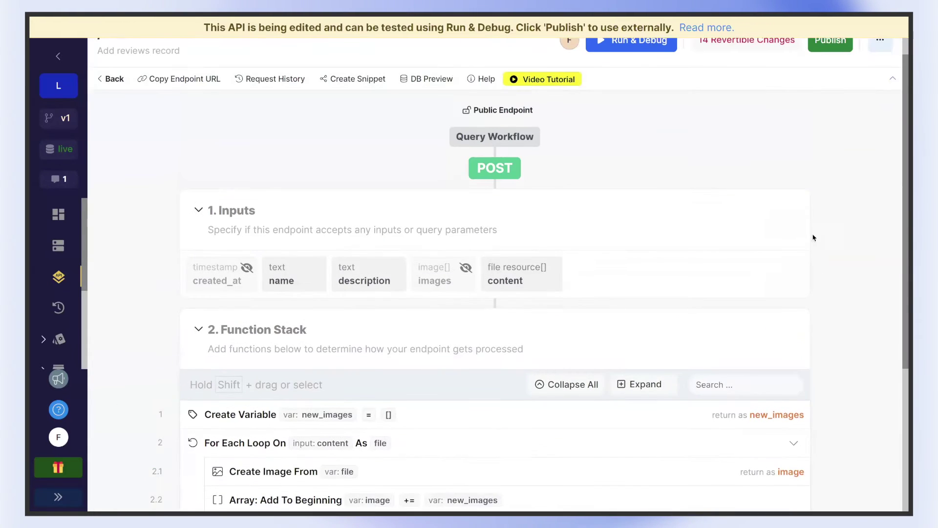
- Publish the reviews endpoint with the publish message "Initial config"
scroll(813, 238, up, 1)
click(829, 64)
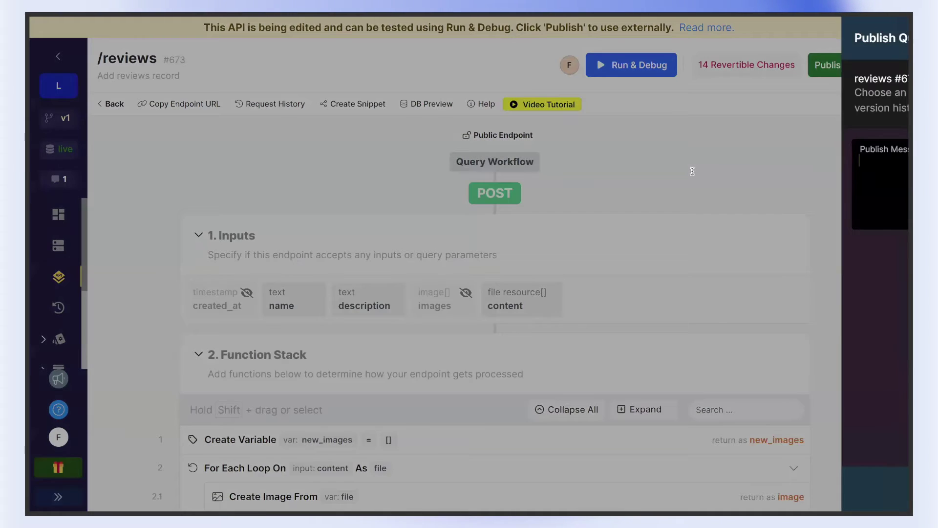
text(Initi)
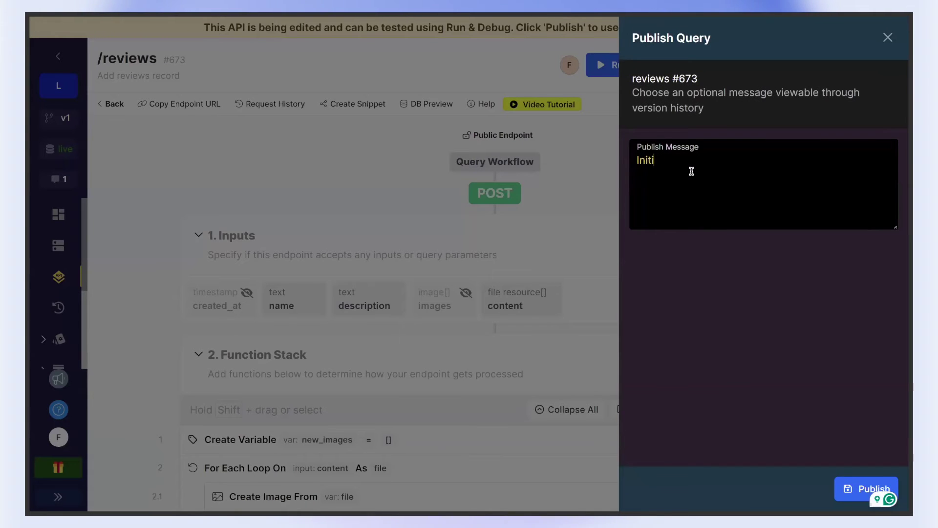
text(al config)
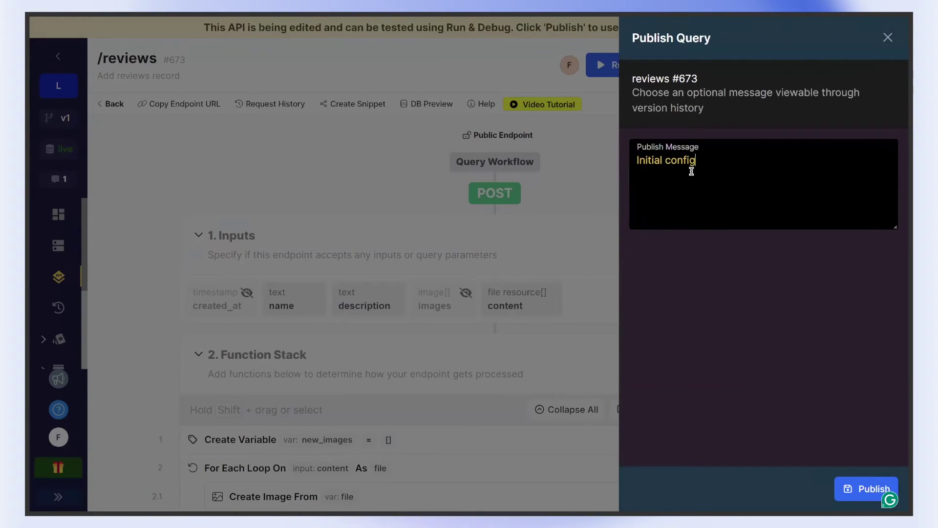
click(865, 489)
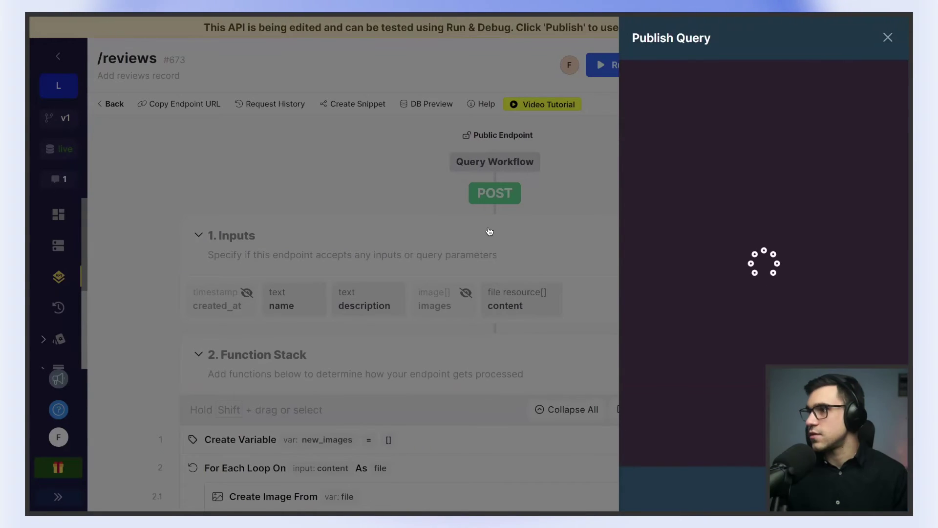
scroll(678, 153, down, 2)
scroll(679, 154, up, 1)
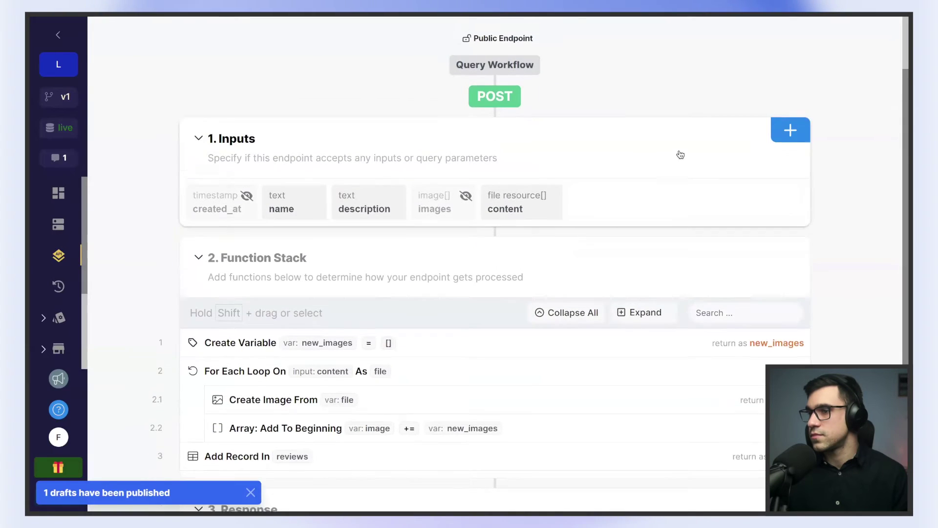
scroll(677, 158, up, 1)
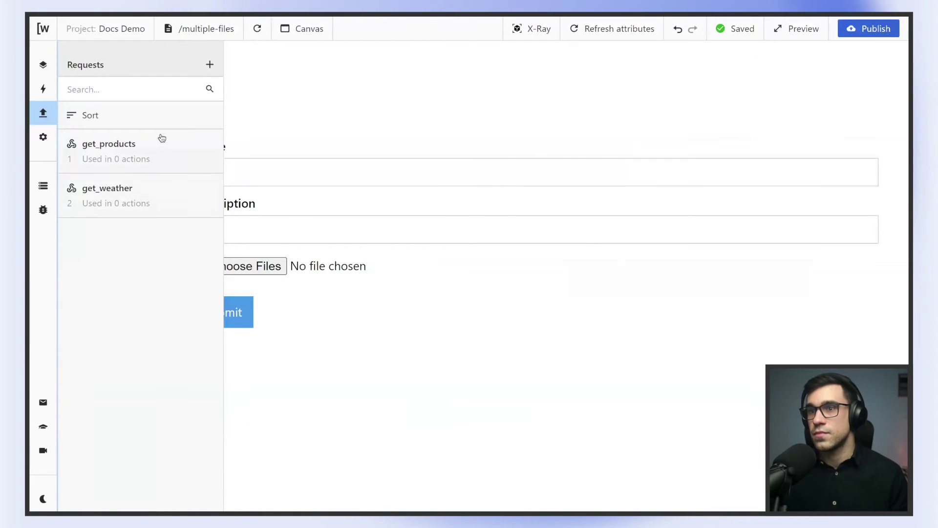
- Create a new request named create_review that uses the Xano File Uploads app
click(210, 64)
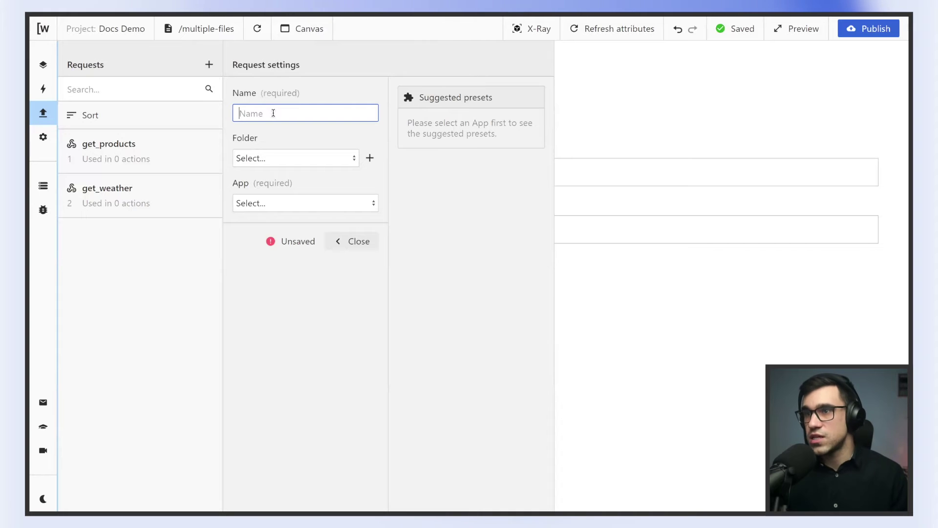
text(C)
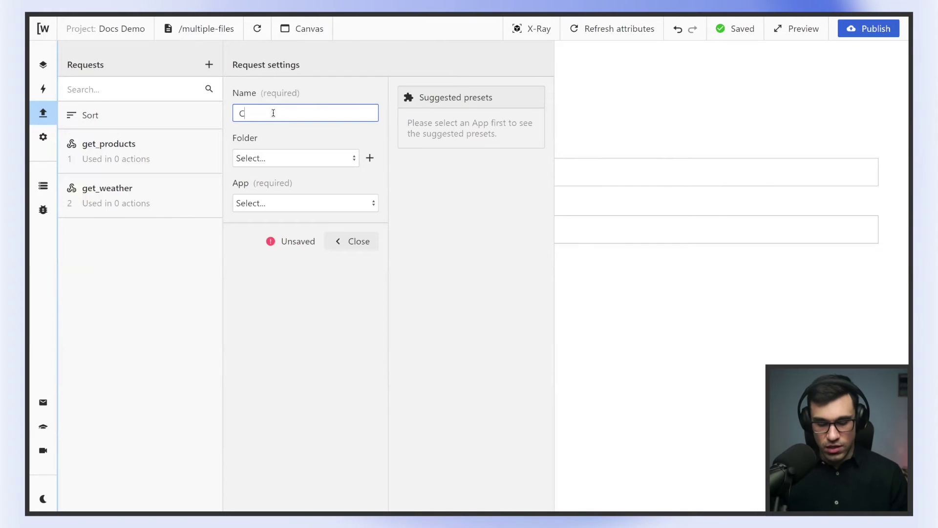
text(reate)
key(ctrl+a)
text(create review)
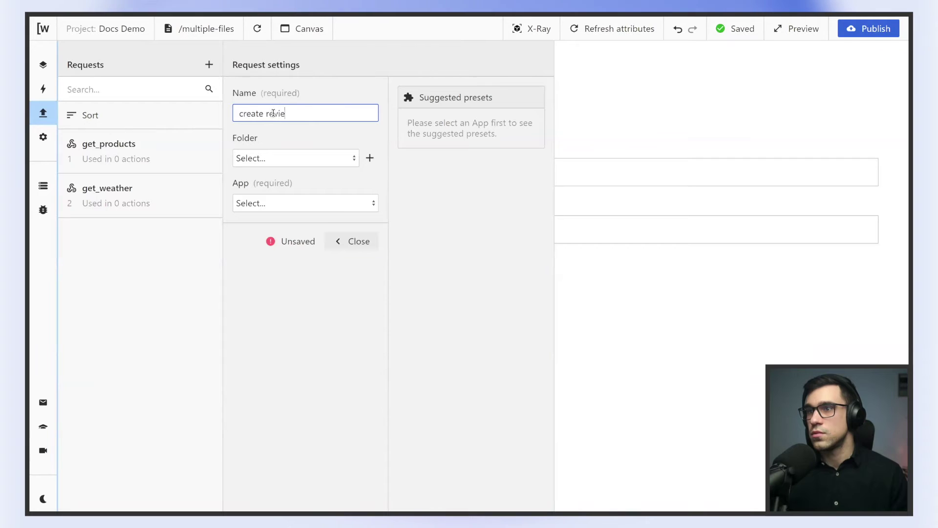
key(Tab)
click(292, 199)
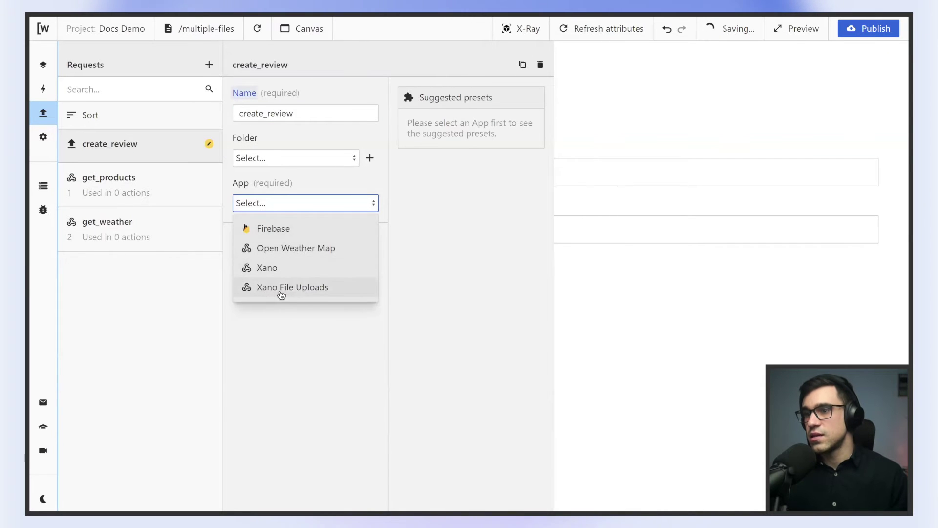
click(311, 290)
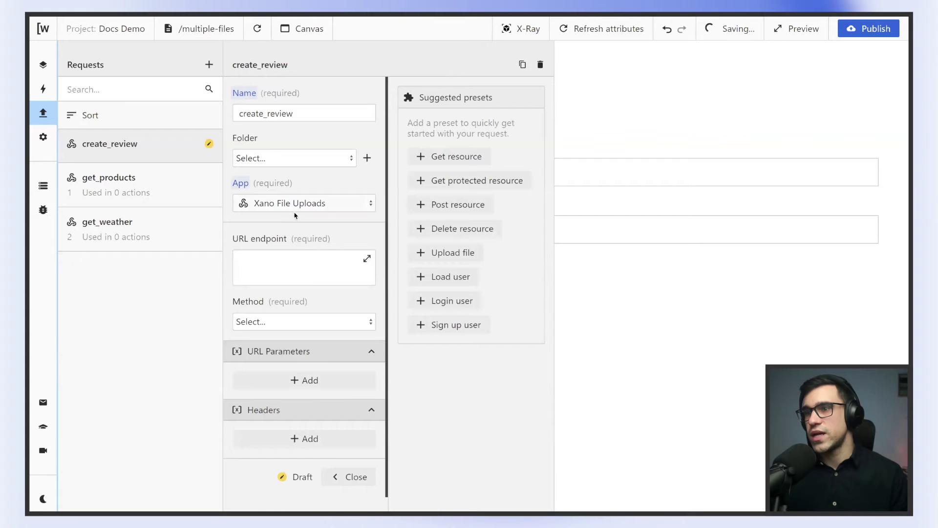
- Check the base URL configured for the Xano File Uploads app
click(43, 64)
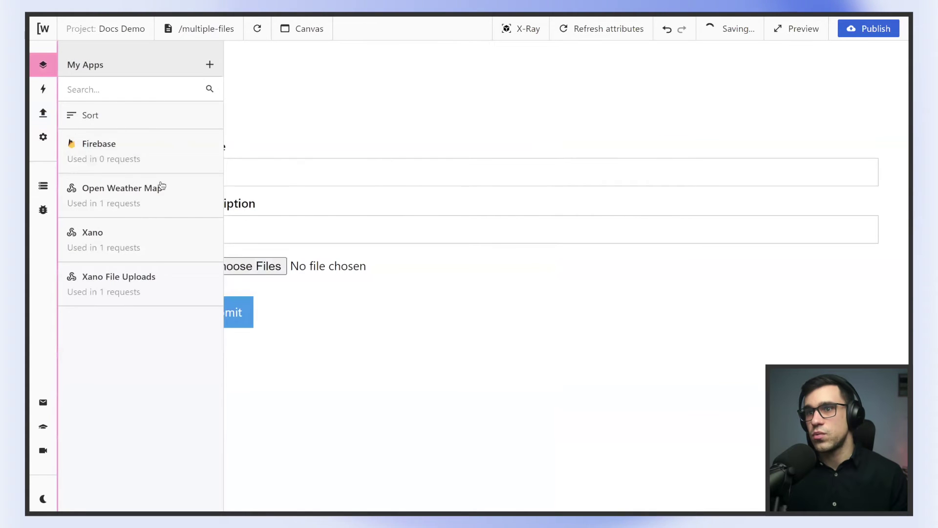
click(153, 288)
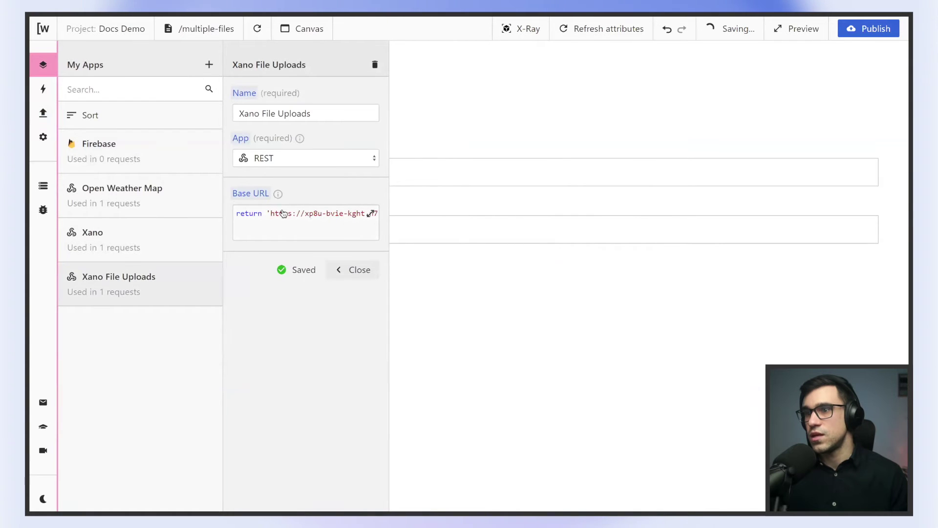
click(371, 213)
drag(549, 241, 714, 244)
click(695, 447)
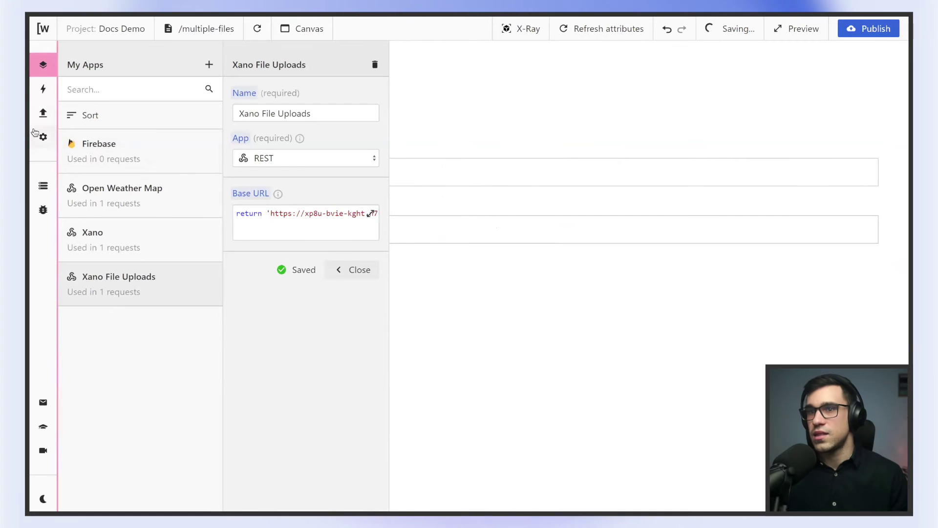
- Set the create_review request's URL endpoint to return '/reviews' and its method to POST
click(43, 113)
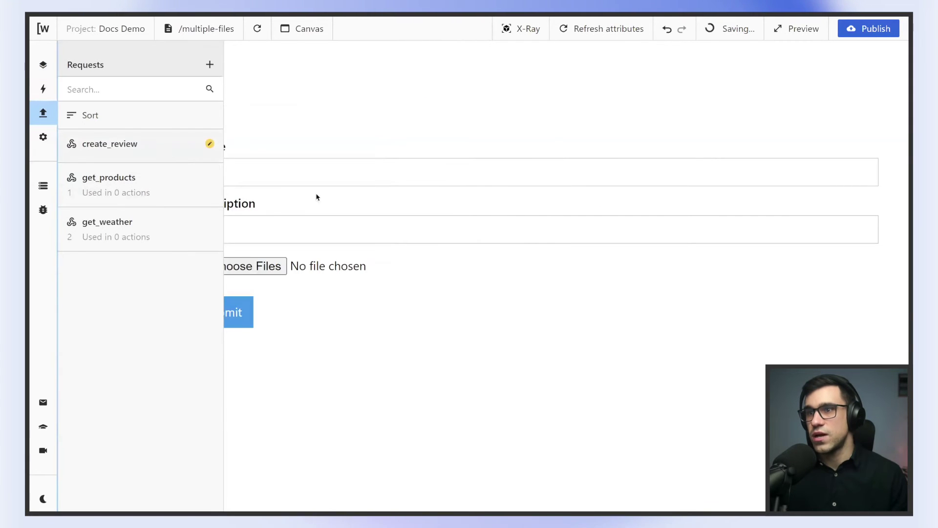
click(291, 271)
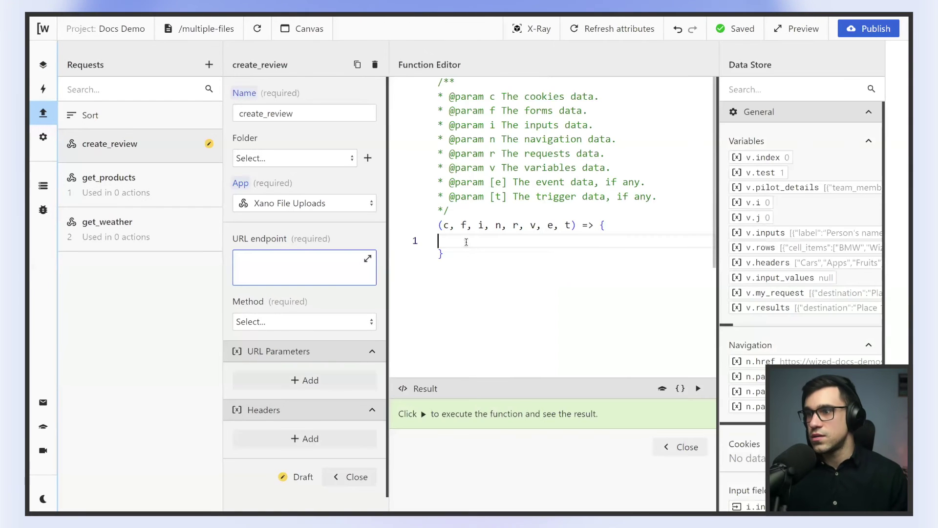
text(return '/)
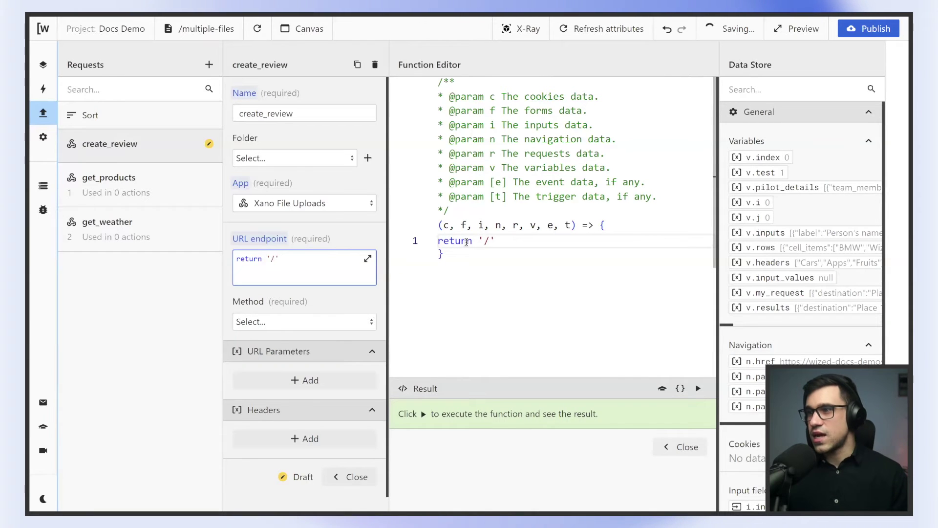
text(reviews)
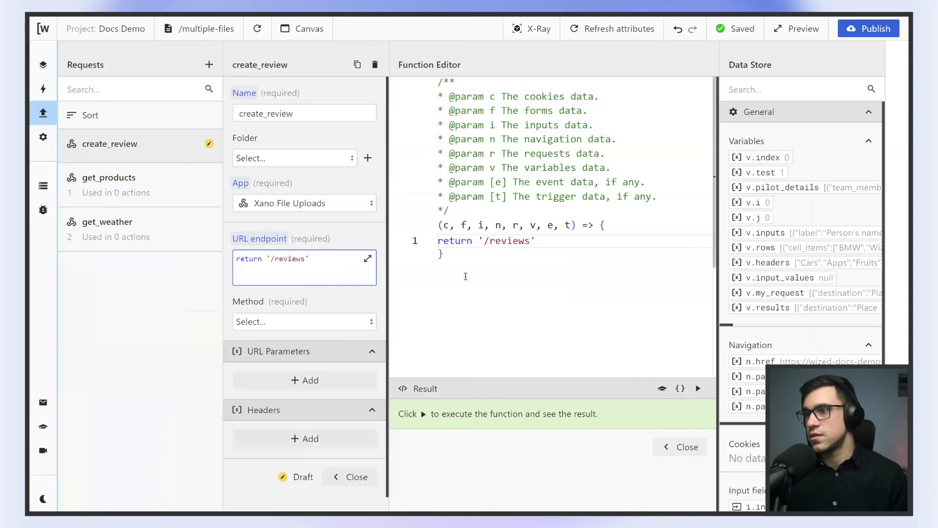
click(682, 447)
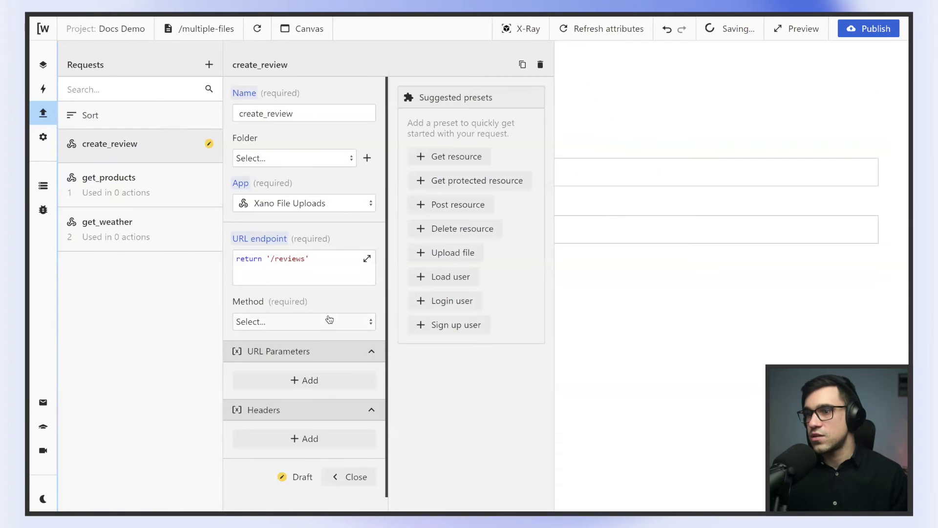
click(329, 320)
click(276, 366)
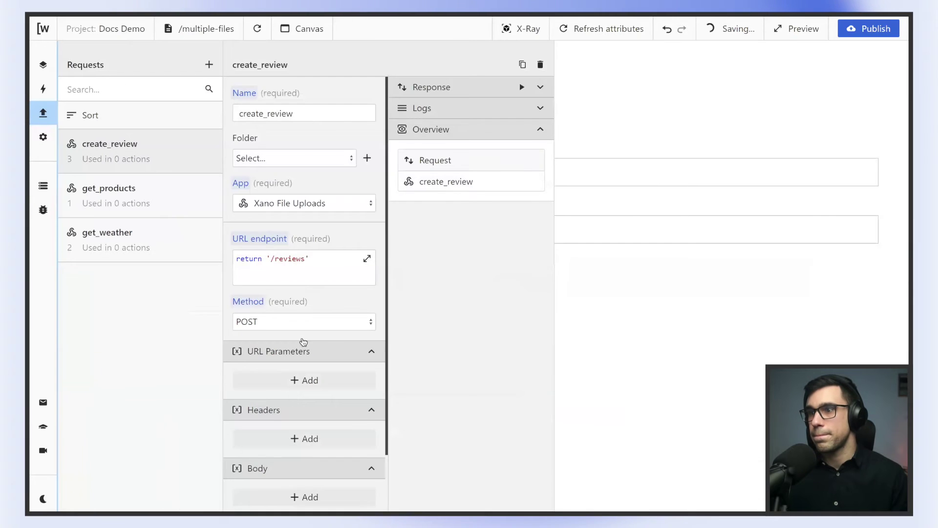
- Switch to Xano and review the reviews endpoint's inputs and function stack for the request body fields
scroll(300, 341, down, 3)
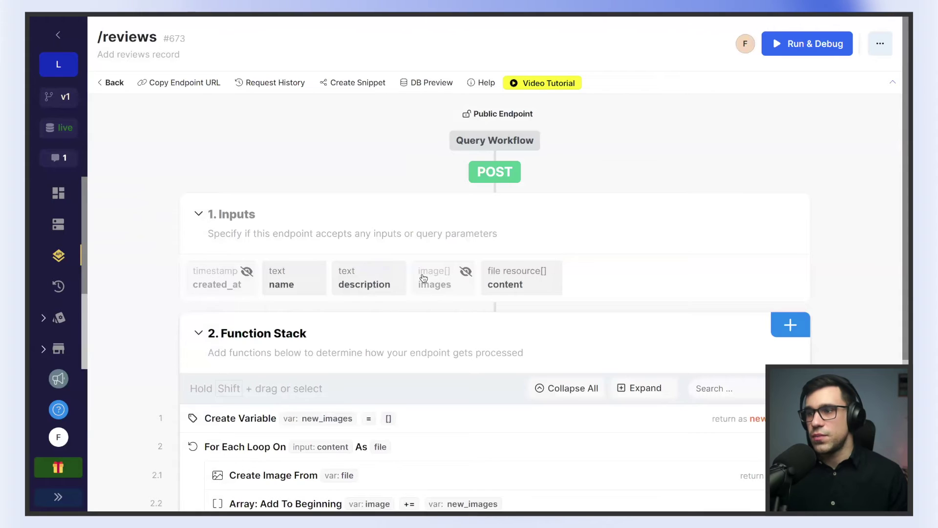
scroll(452, 247, down, 3)
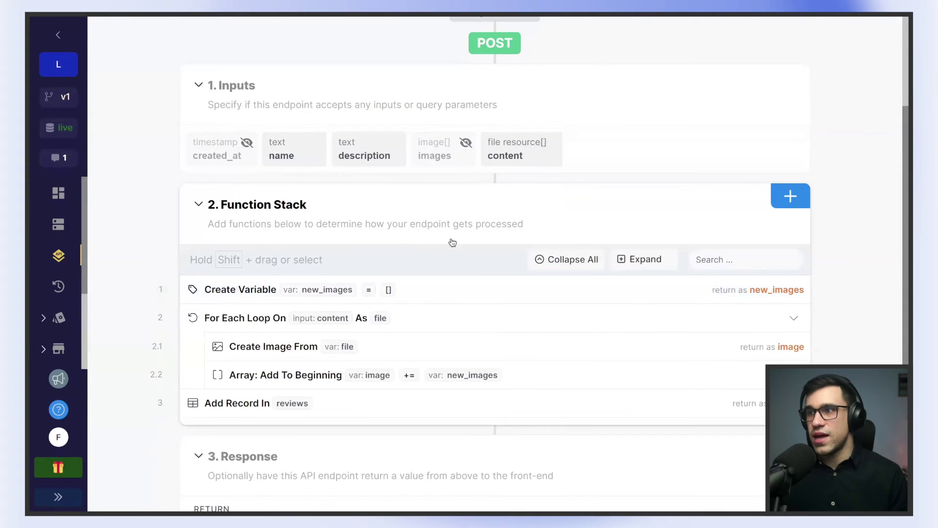
scroll(452, 242, up, 3)
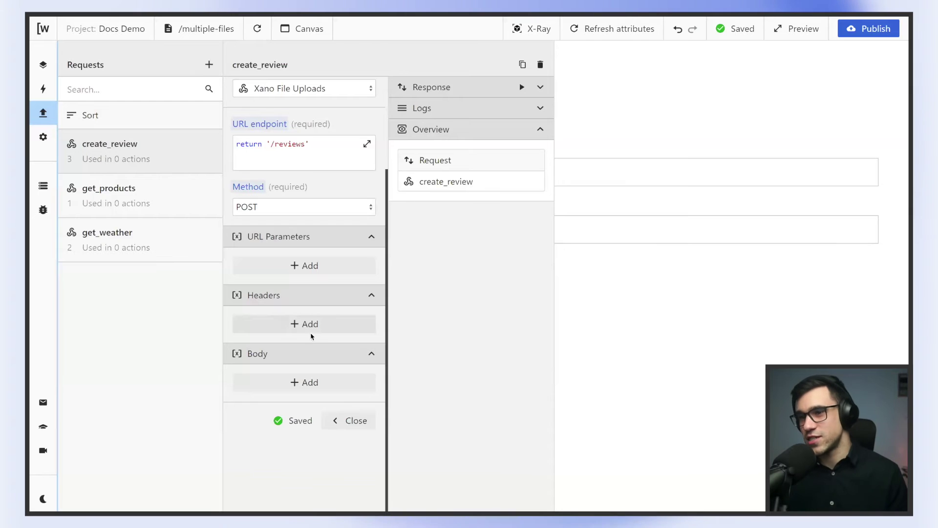
click(305, 383)
scroll(350, 381, down, 1)
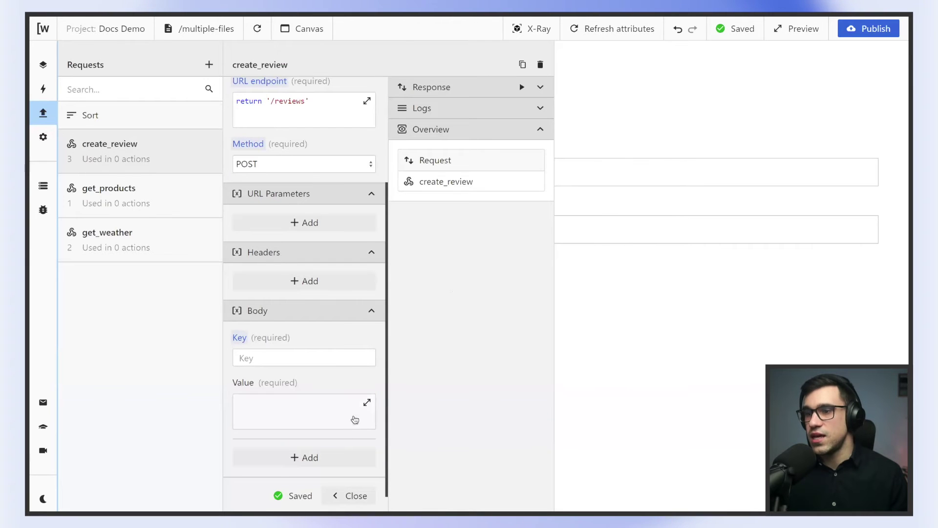
scroll(342, 391, down, 2)
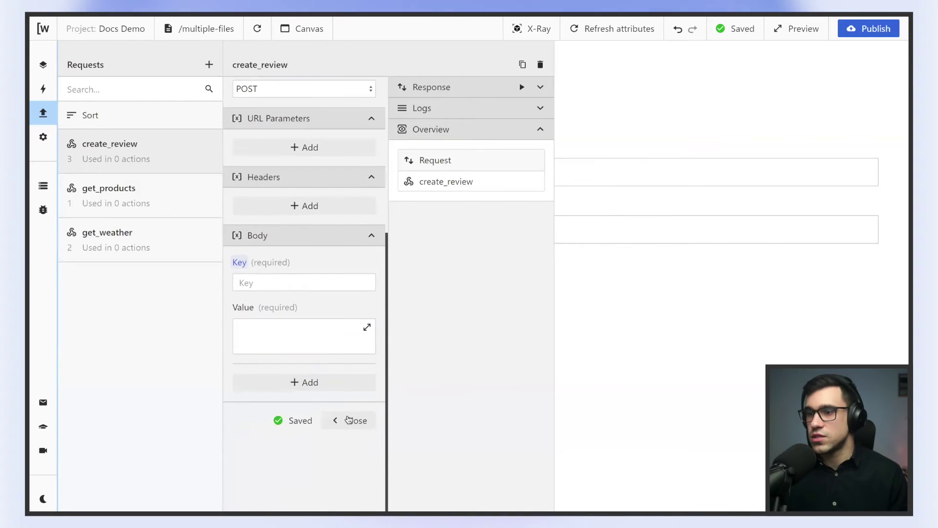
click(348, 419)
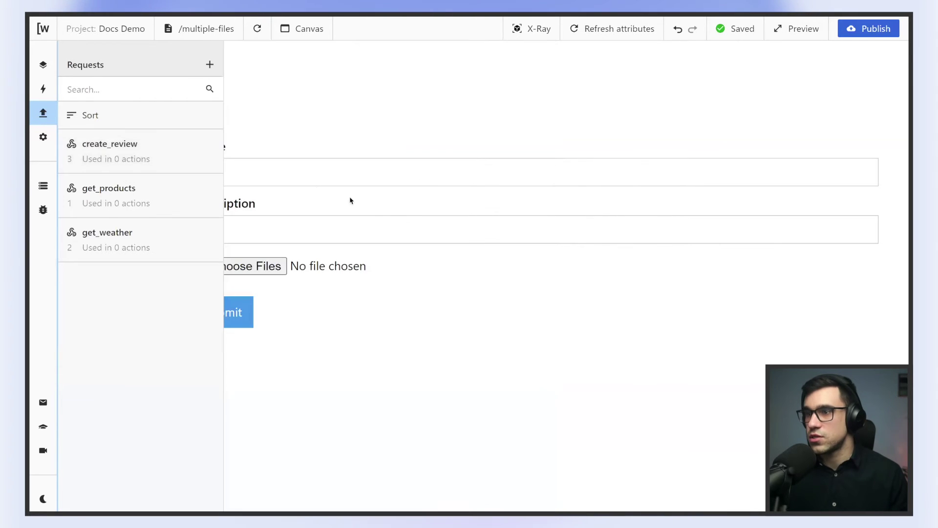
click(309, 184)
click(390, 316)
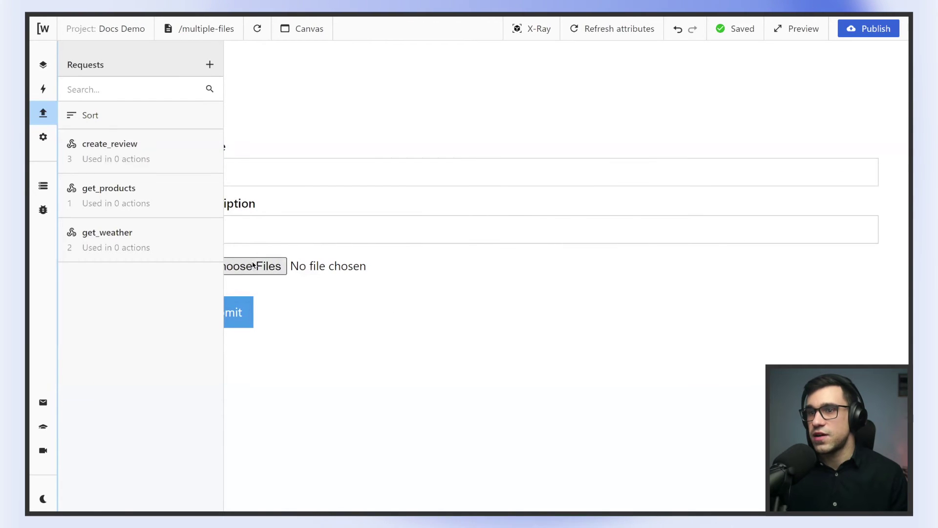
- Add a body parameter to the create_review request with the key name and the value return f.form_multi_file.name
click(181, 157)
scroll(301, 249, down, 2)
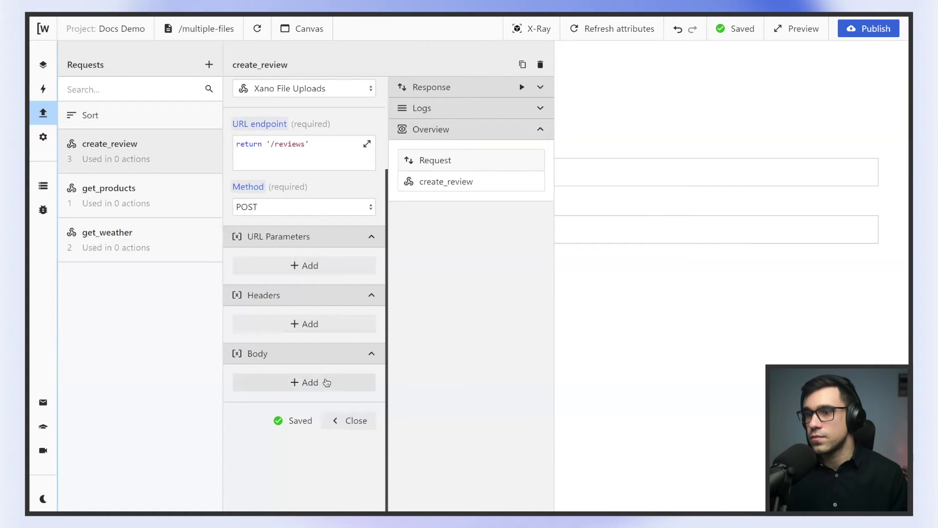
click(310, 382)
click(309, 400)
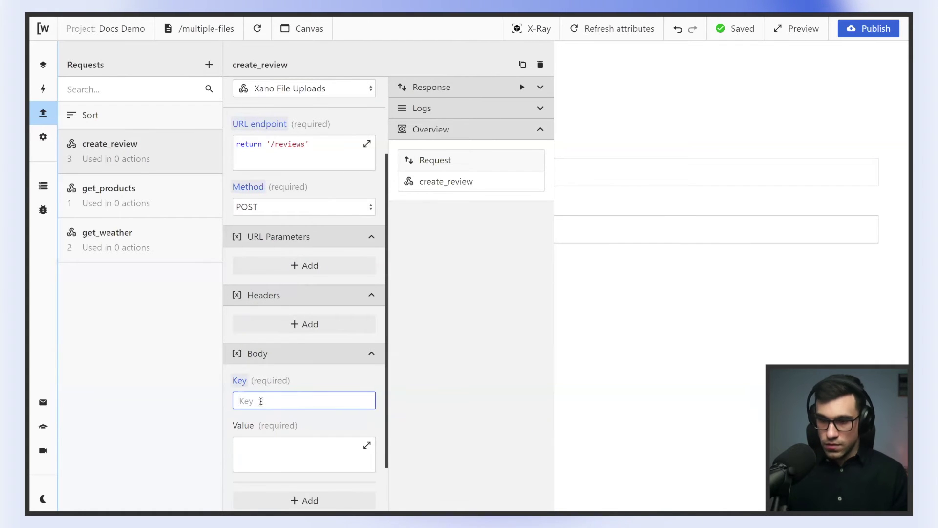
text(name)
scroll(318, 472, down, 2)
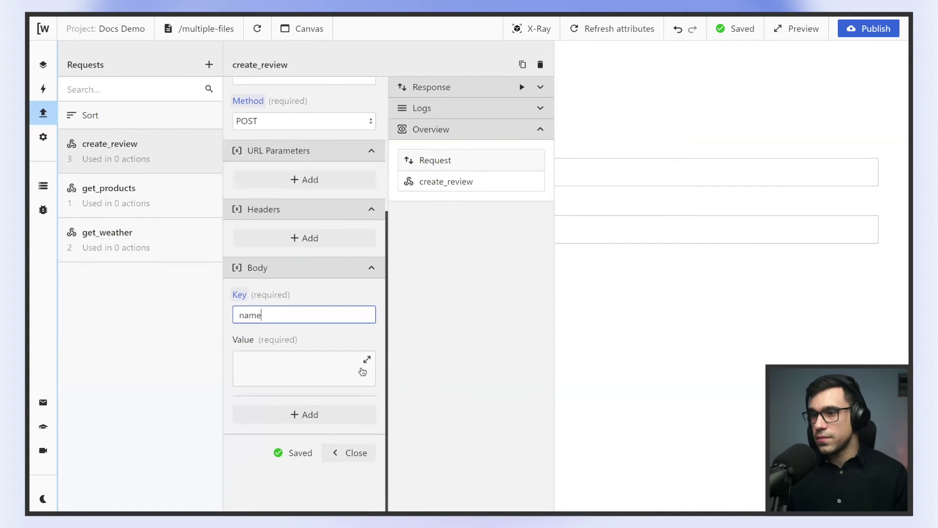
key(Tab)
scroll(795, 322, down, 5)
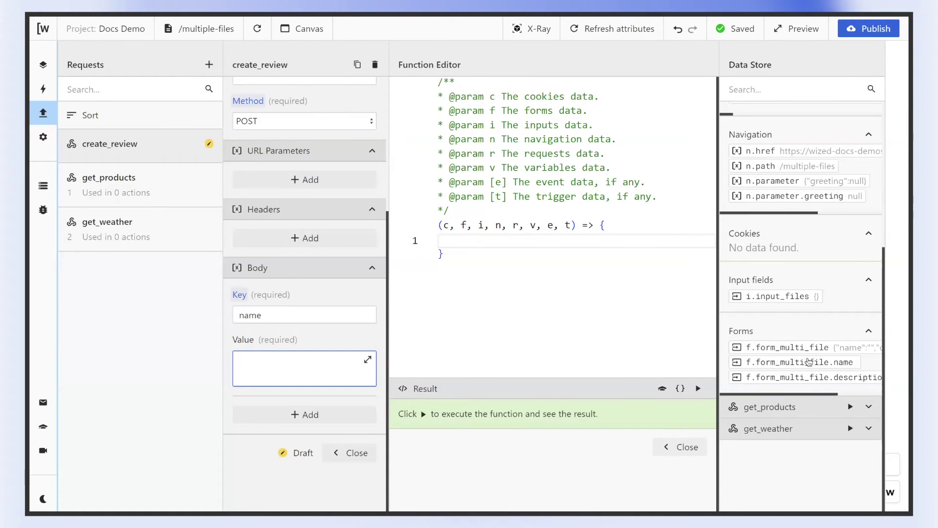
click(808, 363)
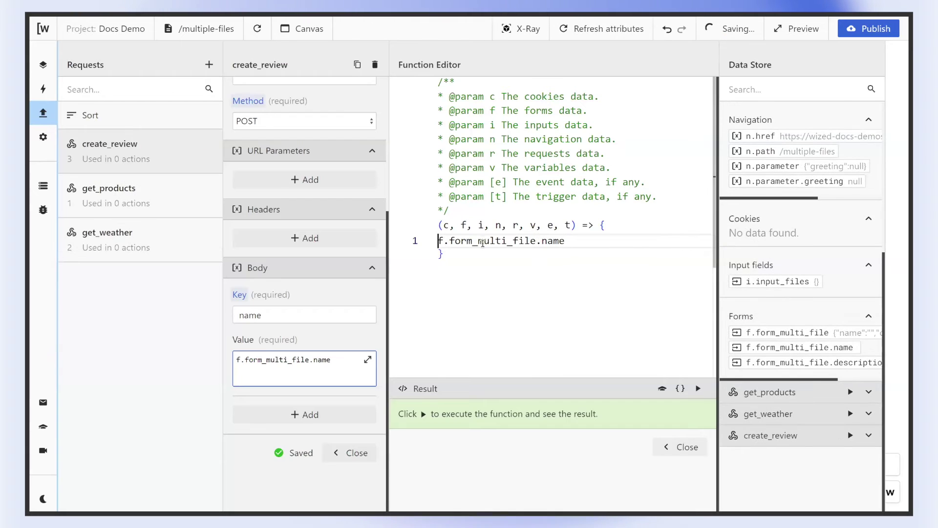
text(return)
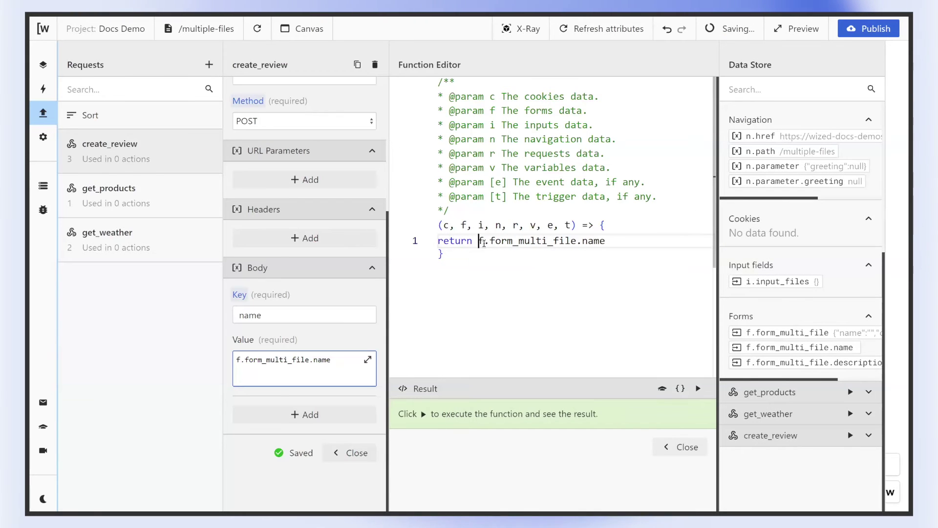
click(697, 453)
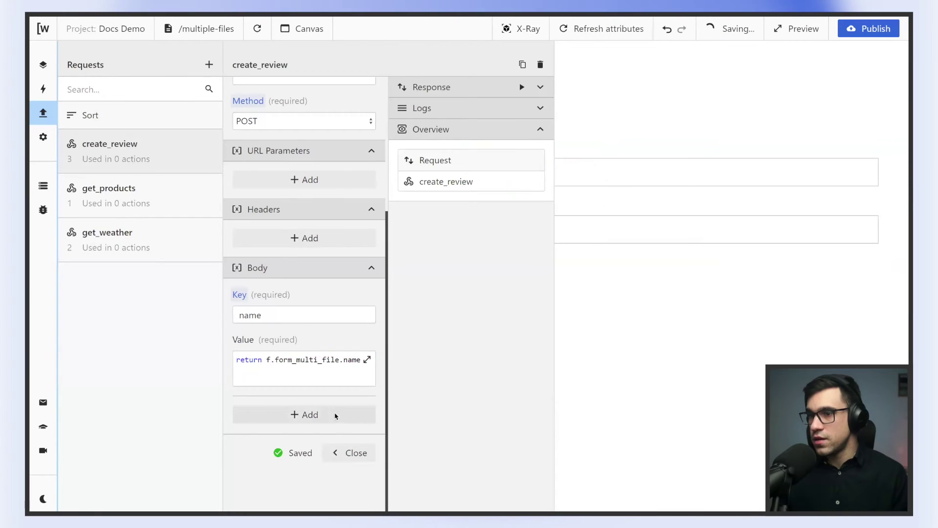
- Add a second body parameter with the key description and the value return f.form_multi_file.description
click(308, 414)
click(296, 437)
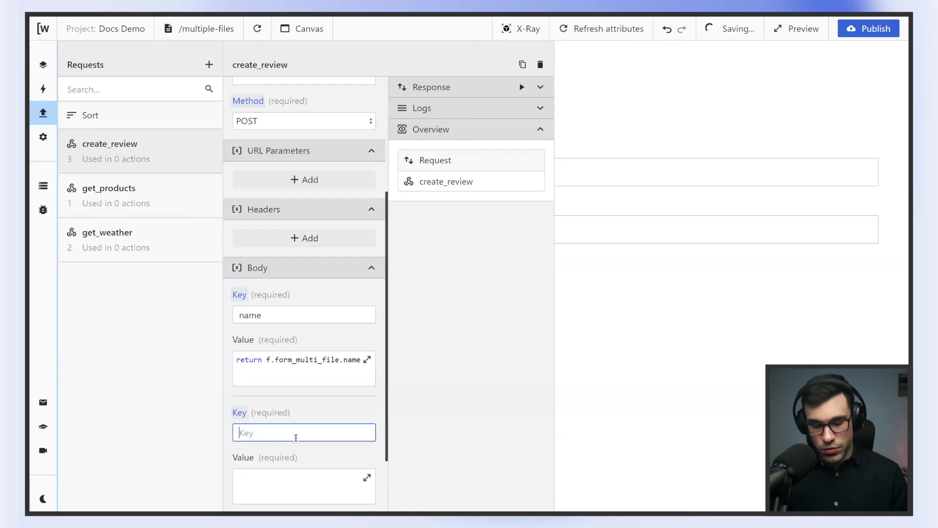
text(description)
scroll(337, 396, down, 2)
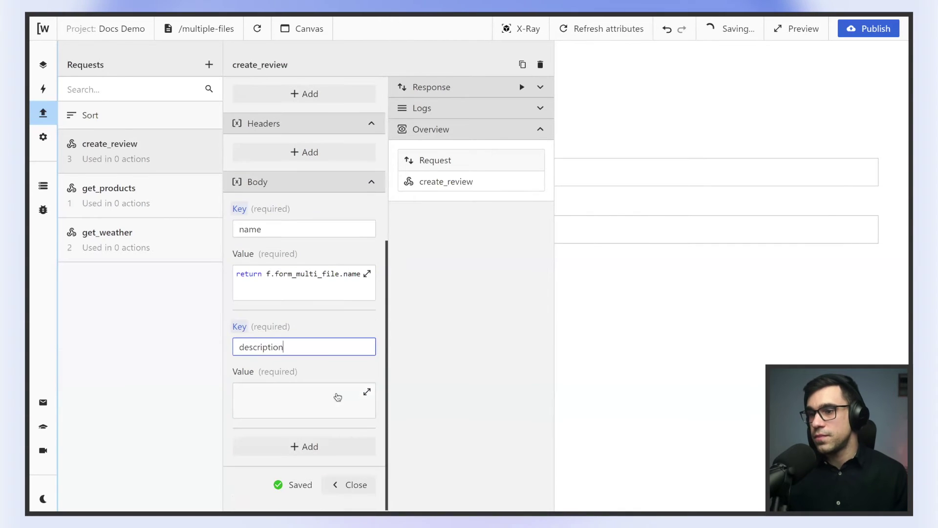
click(338, 397)
text(return)
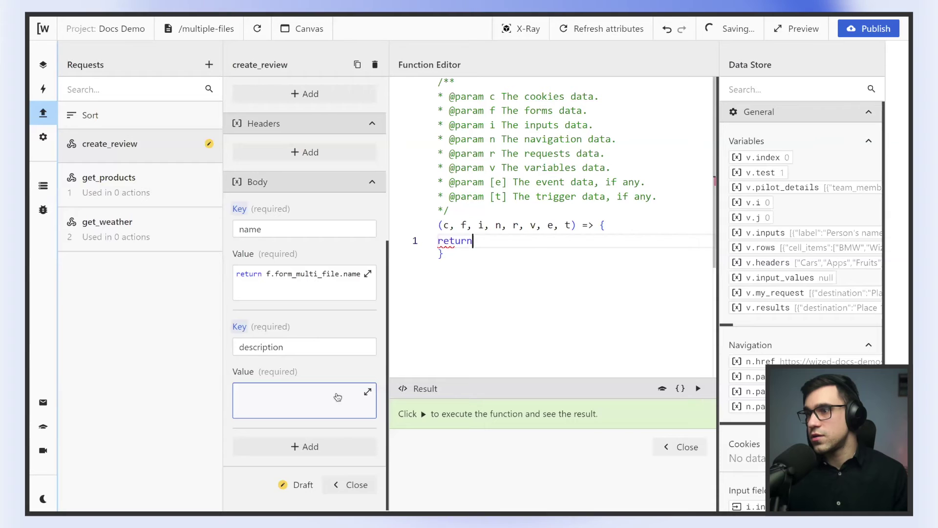
text(d)
key(BackSpace)
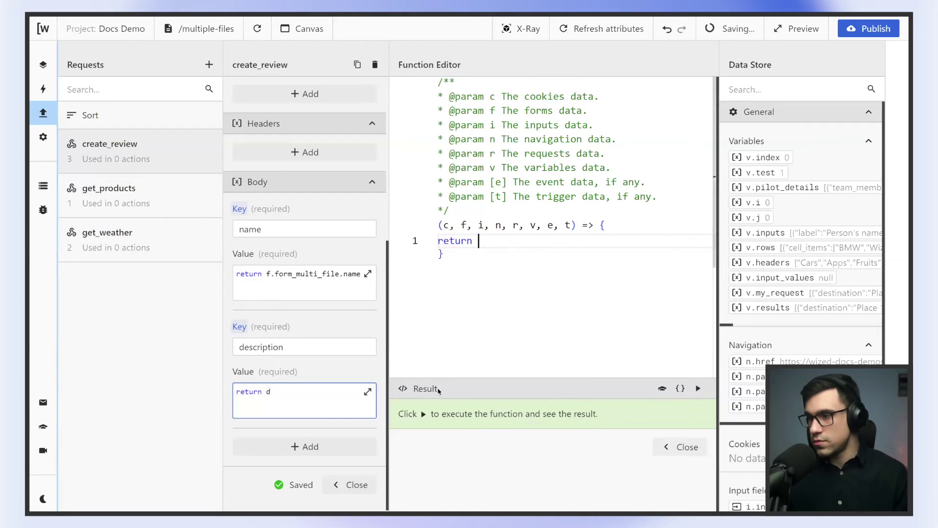
text(f)
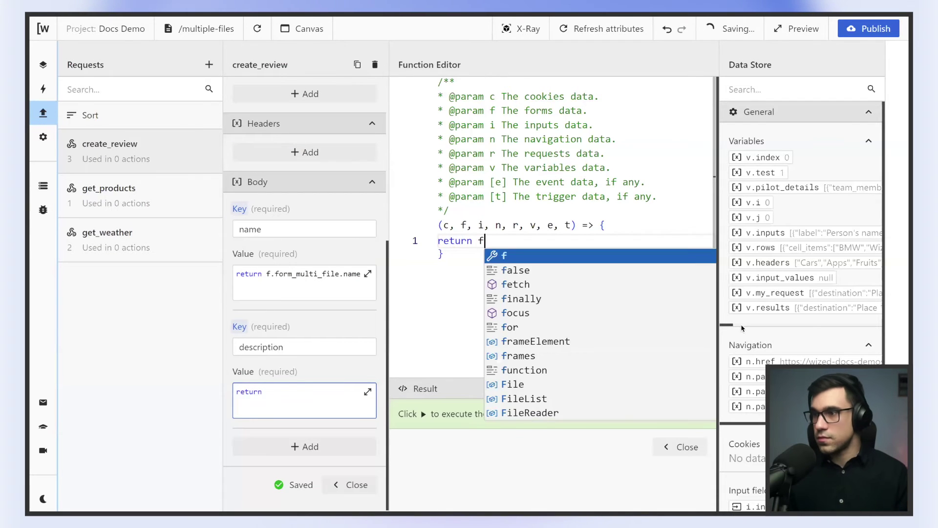
text(.)
key(Tab)
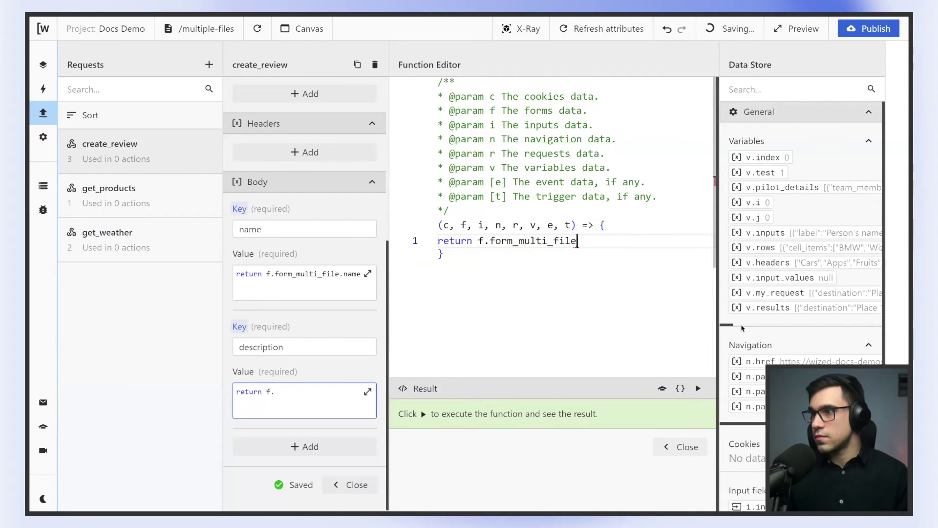
text(.description)
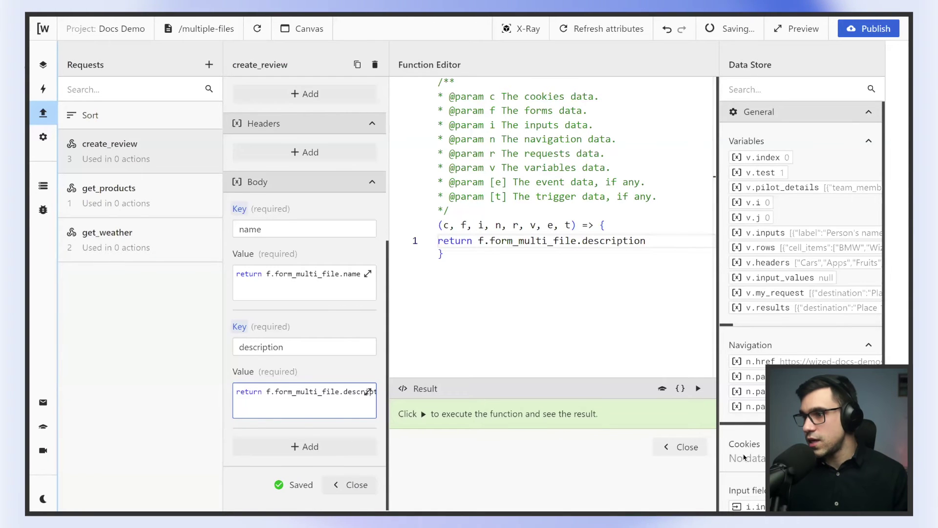
- Add a third body parameter to the create_review request with the key content and open its value for editing
click(687, 448)
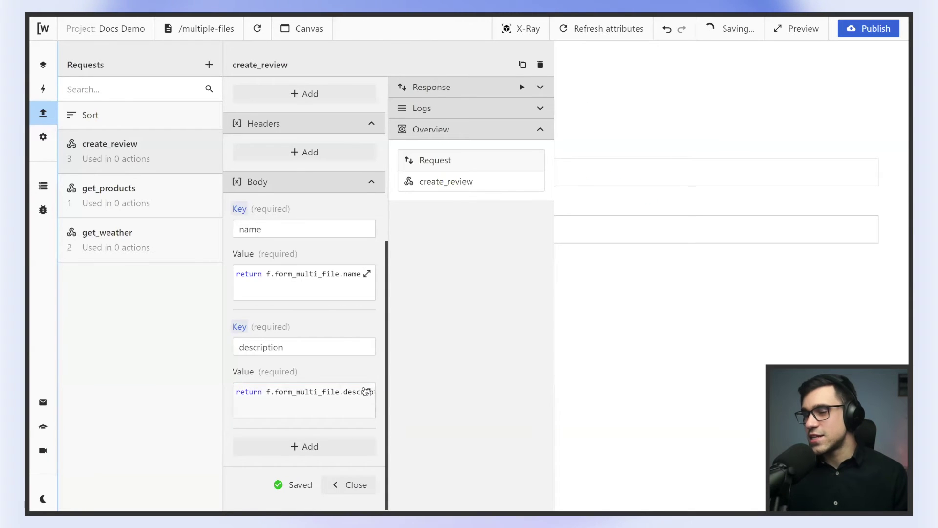
scroll(324, 373, down, 1)
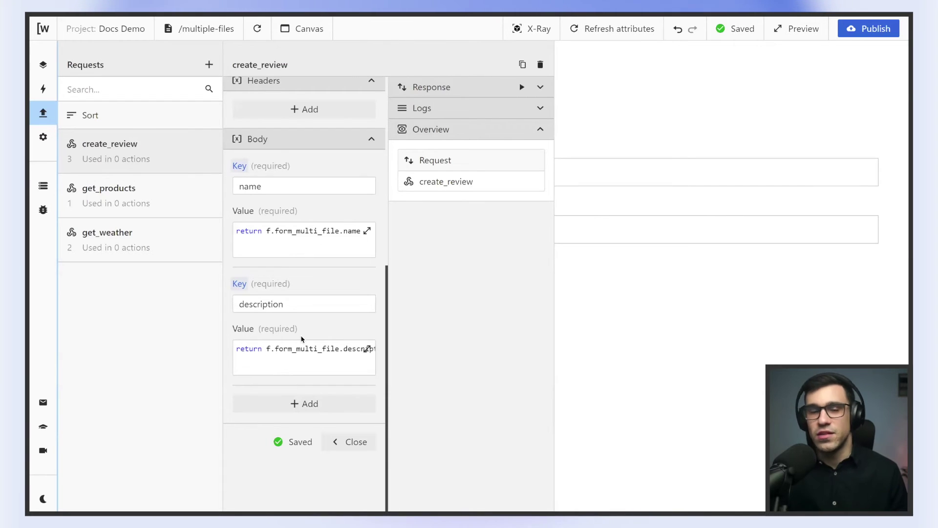
click(336, 374)
click(306, 403)
click(285, 422)
text(content)
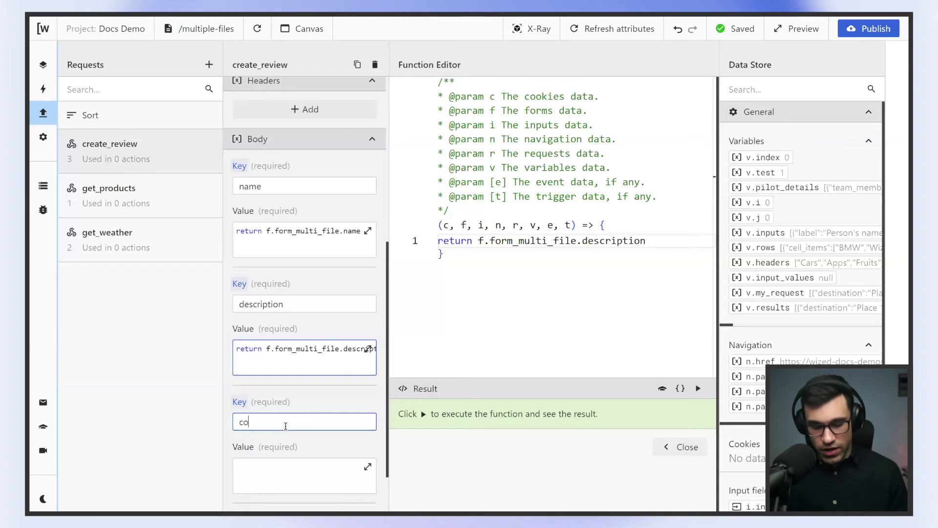
click(285, 470)
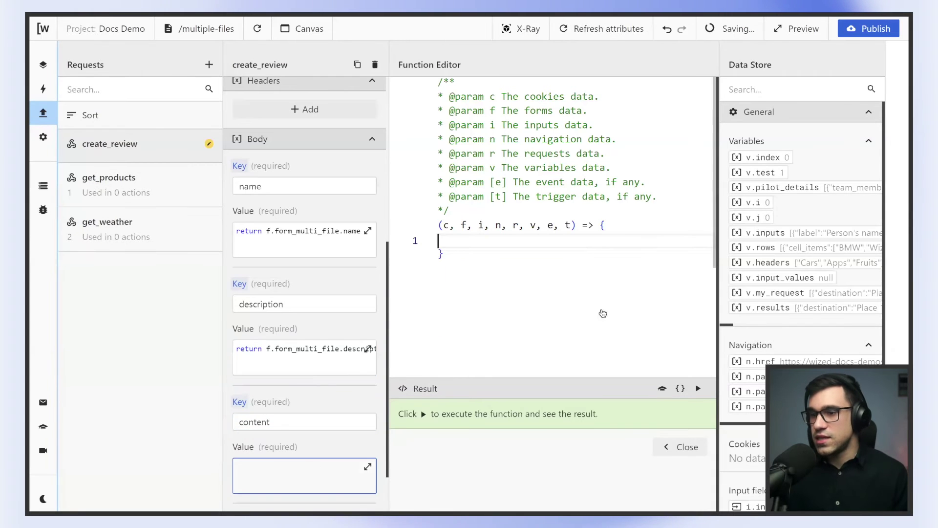
scroll(804, 351, down, 5)
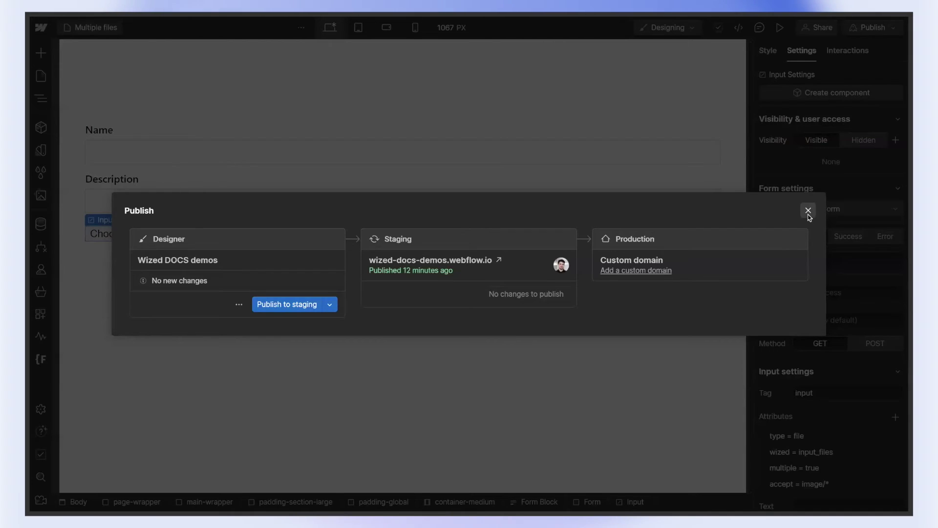
- Switch to Webflow, add the custom attribute name = files to the file input, and publish the site to staging
click(809, 210)
scroll(830, 293, down, 2)
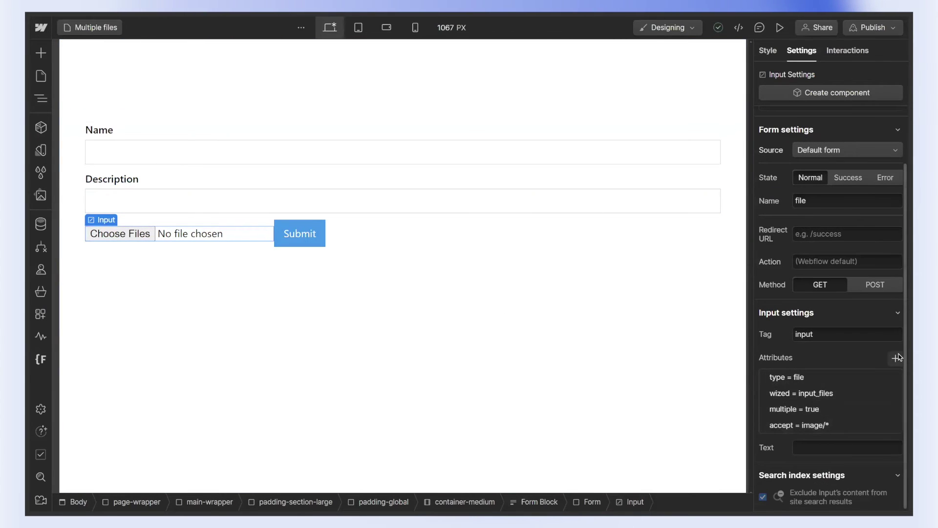
click(896, 359)
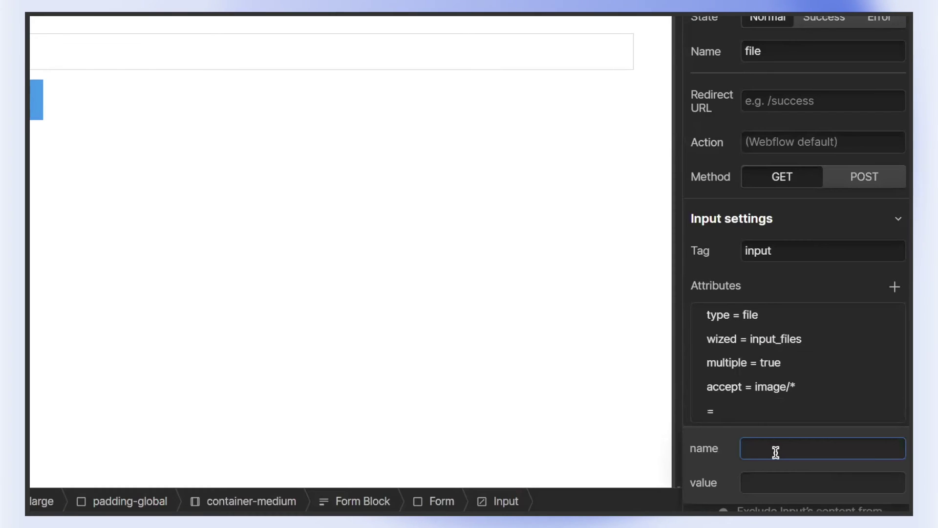
text(name)
key(Tab)
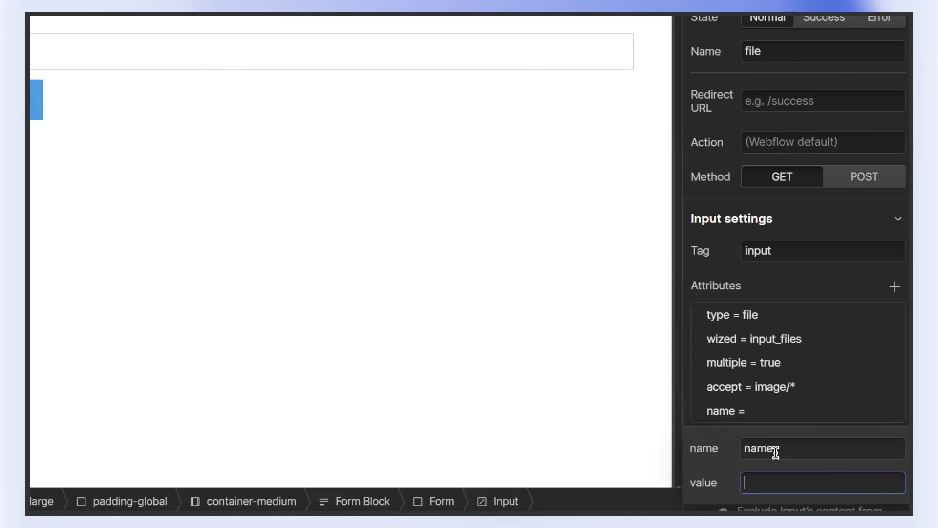
text(files)
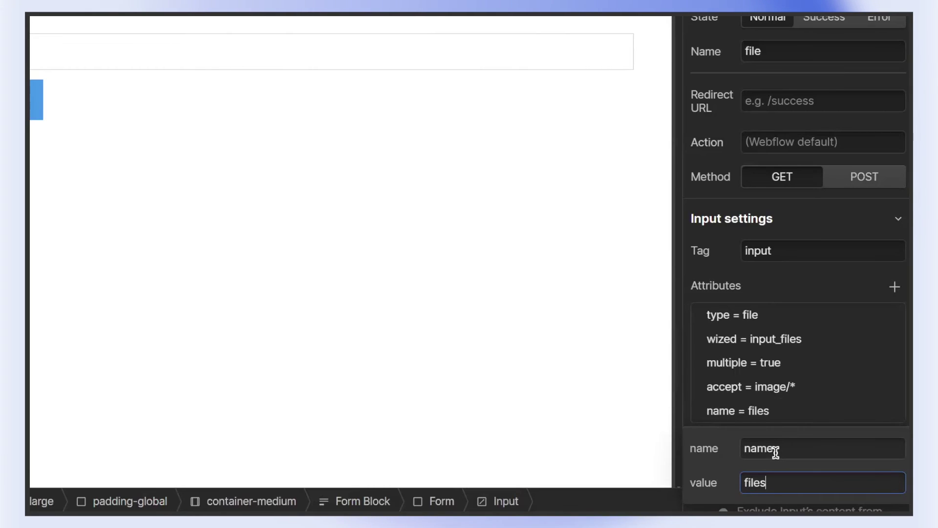
key(Return)
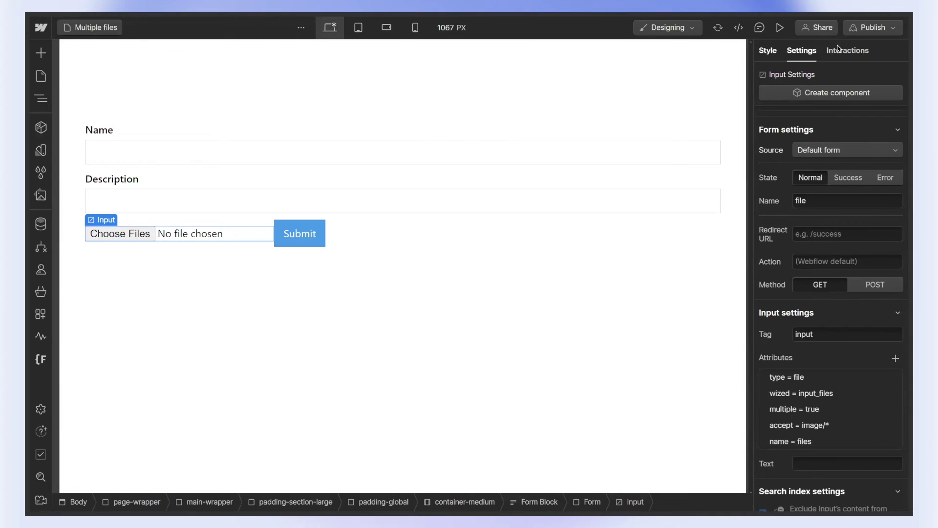
key(shift+p)
click(318, 306)
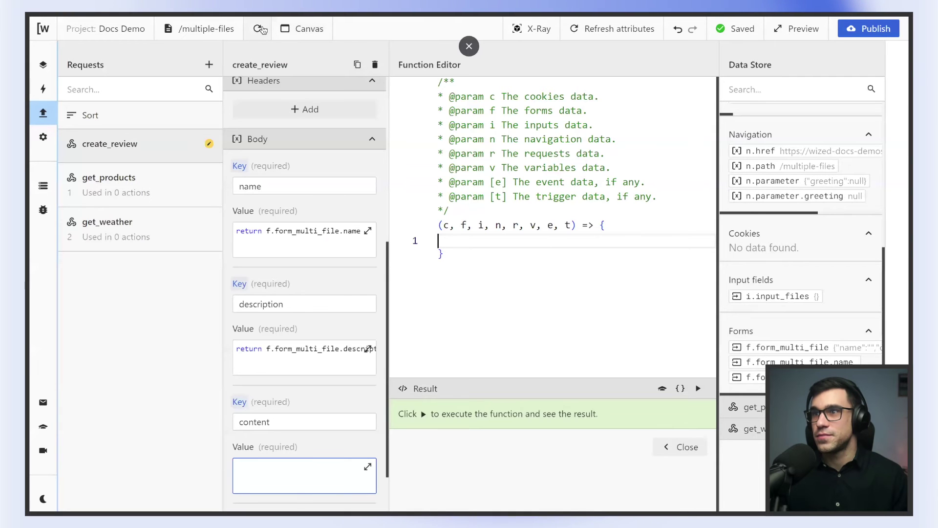
- Switch to Wized, refresh the attributes, and set the content parameter's value to return f.form_multi_file.files
click(590, 30)
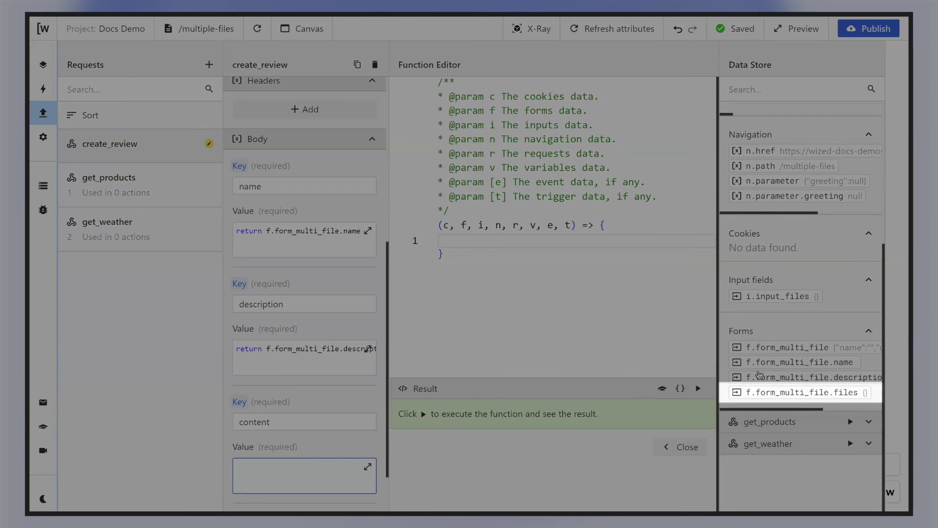
text(retur)
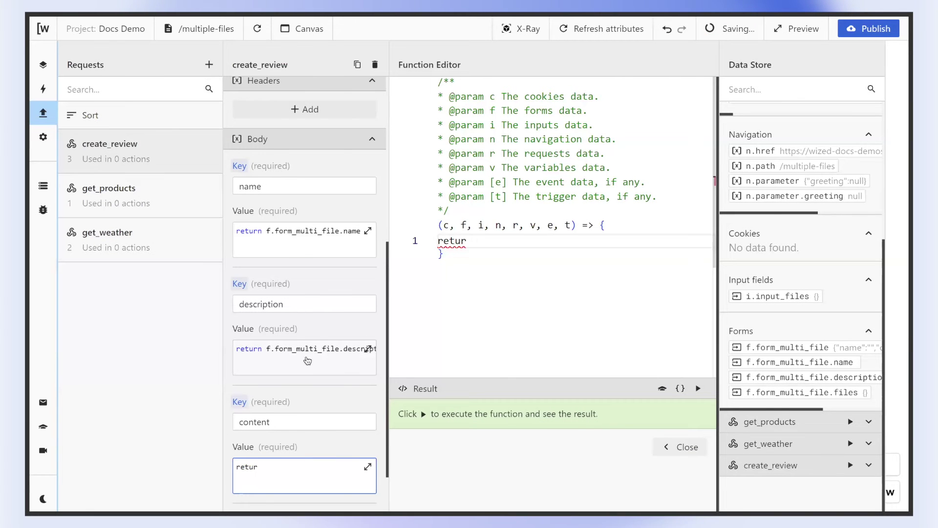
key(BackSpace)
text(n)
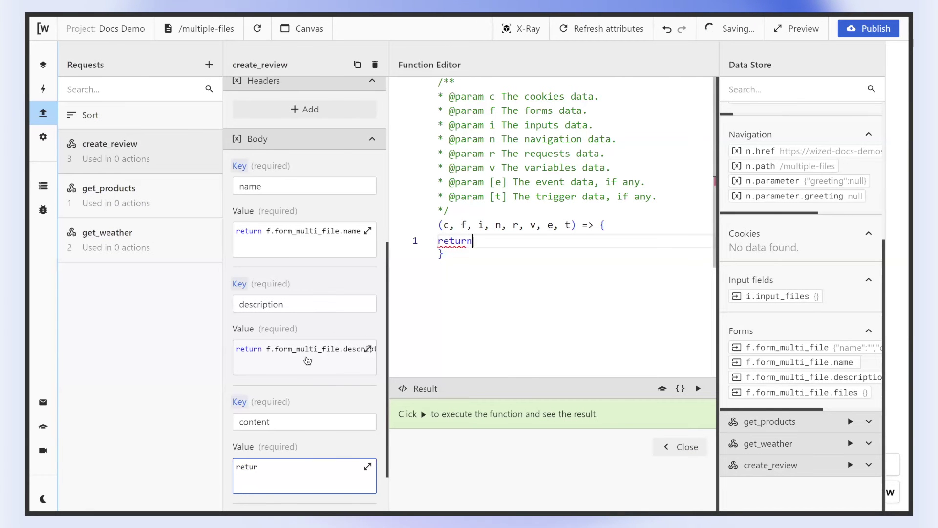
click(821, 396)
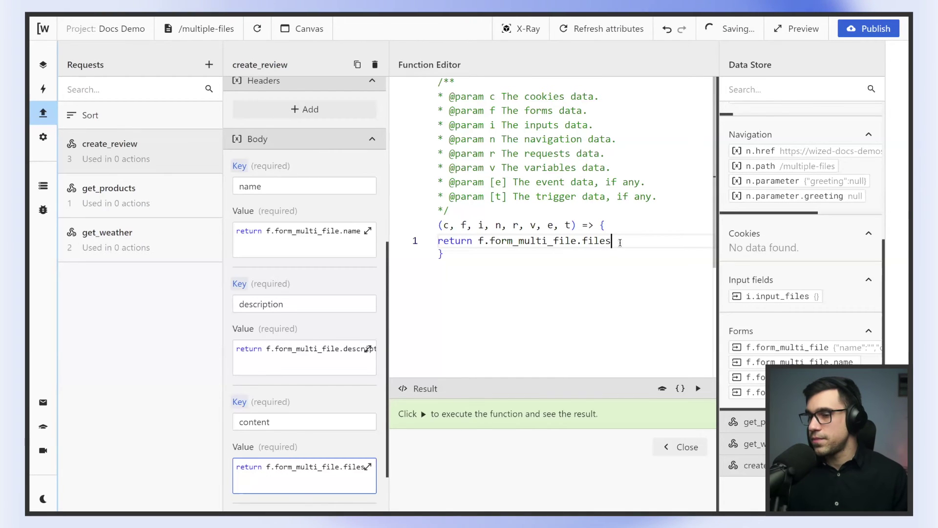
scroll(619, 242, down, 1)
click(687, 447)
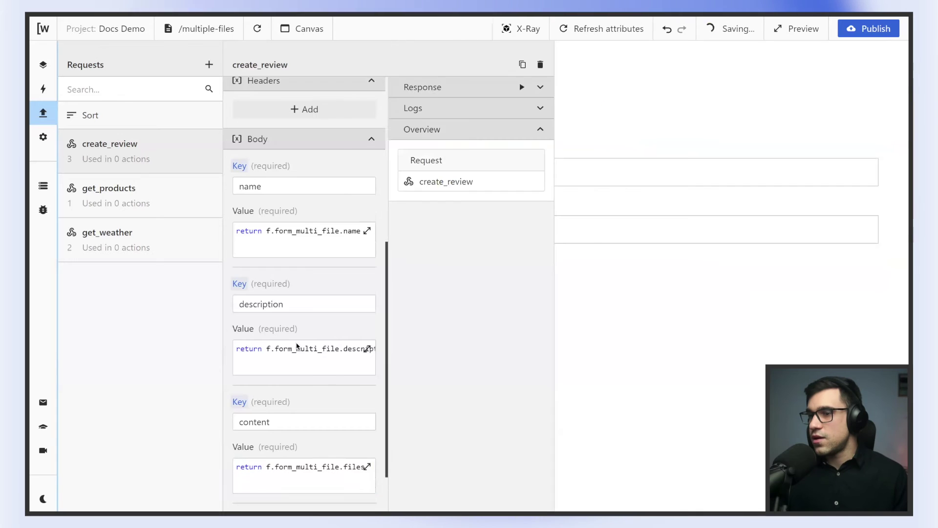
scroll(296, 346, down, 3)
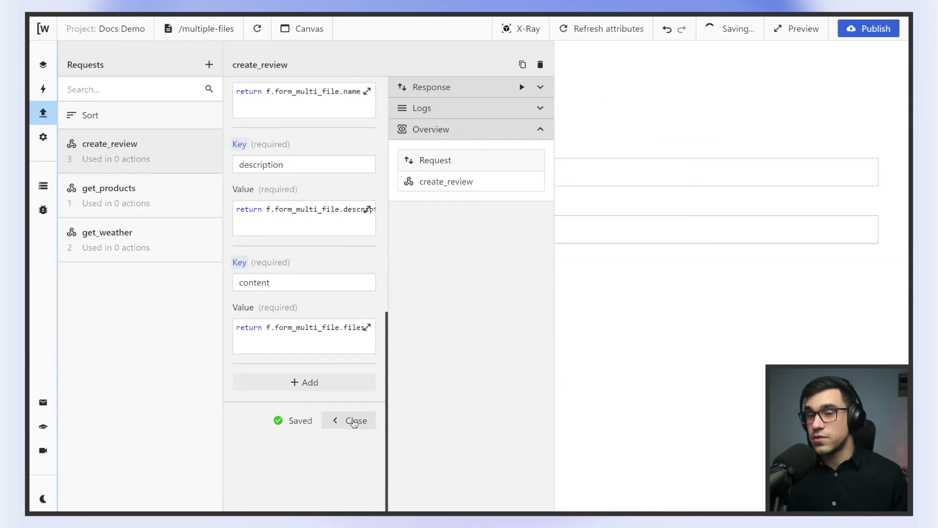
click(355, 421)
- Fill in the canvas form's Name field with Harry Potter
click(340, 162)
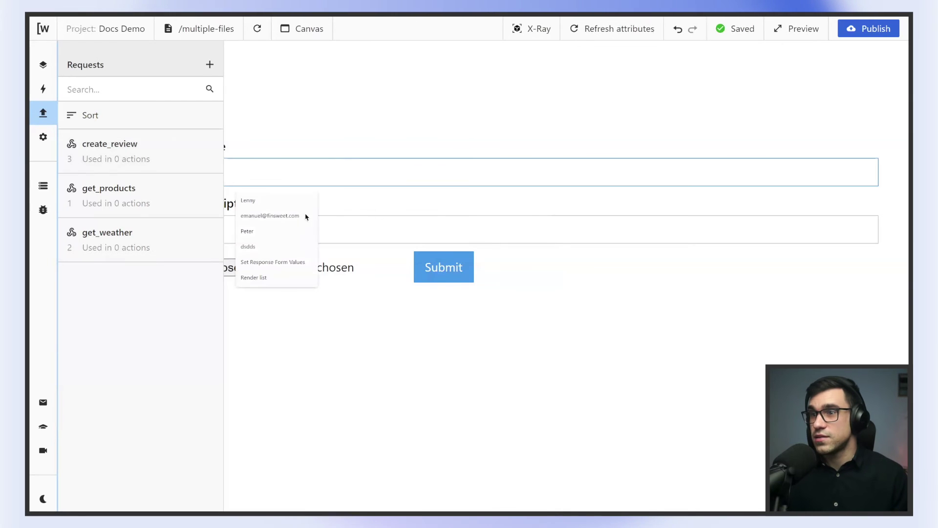
click(356, 222)
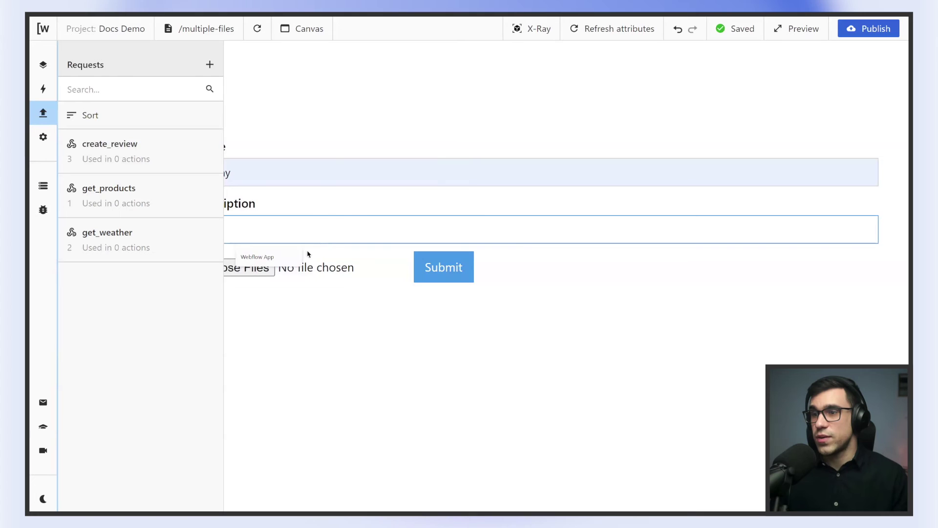
click(329, 164)
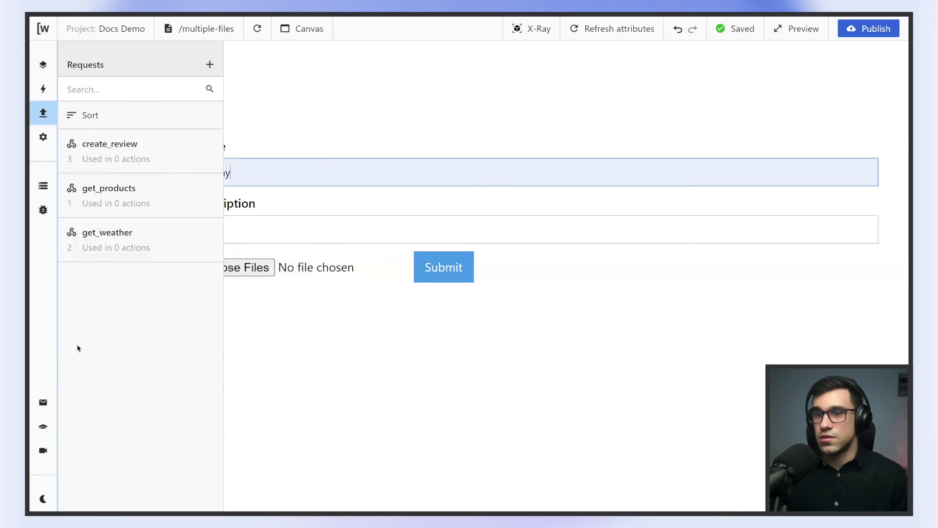
click(401, 186)
double_click(171, 167)
text(Haa)
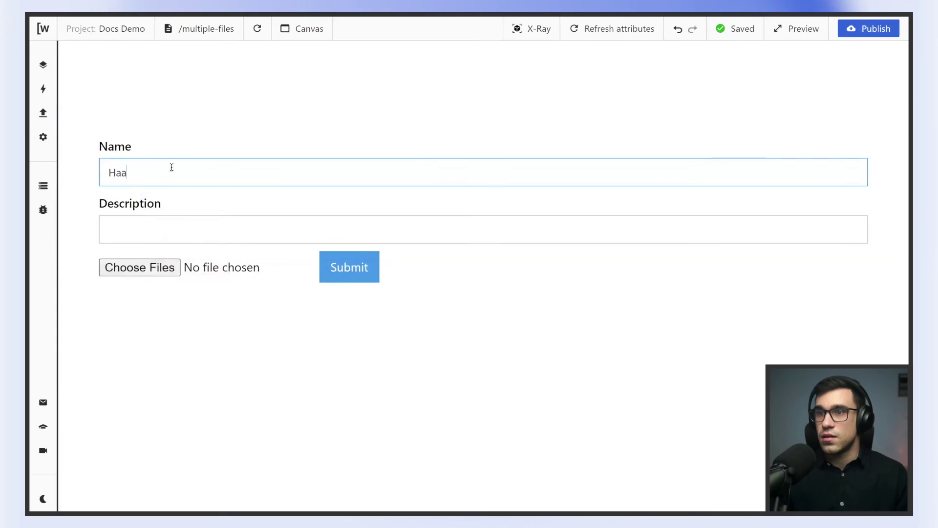
key(BackSpace)
text(rry Potter)
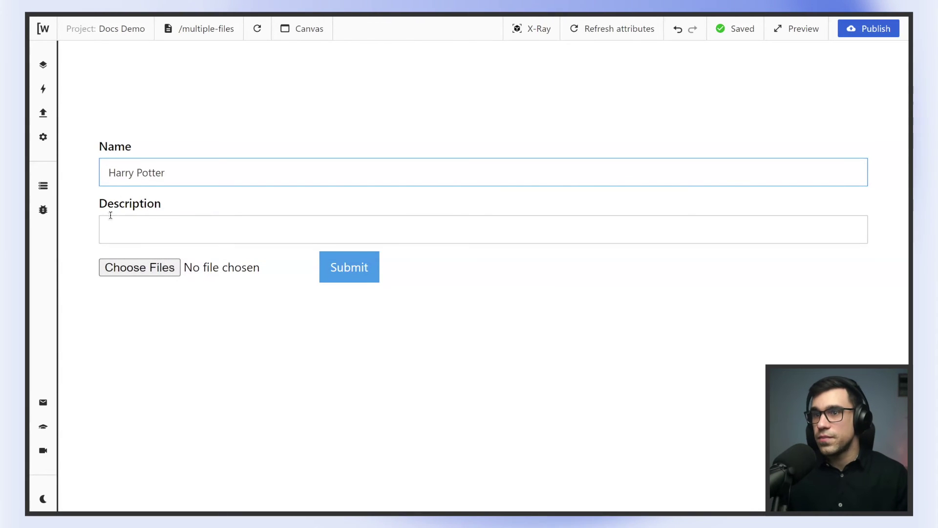
- Fill in the form's Description with I'm a wizard and choose two image files for the file input
click(116, 223)
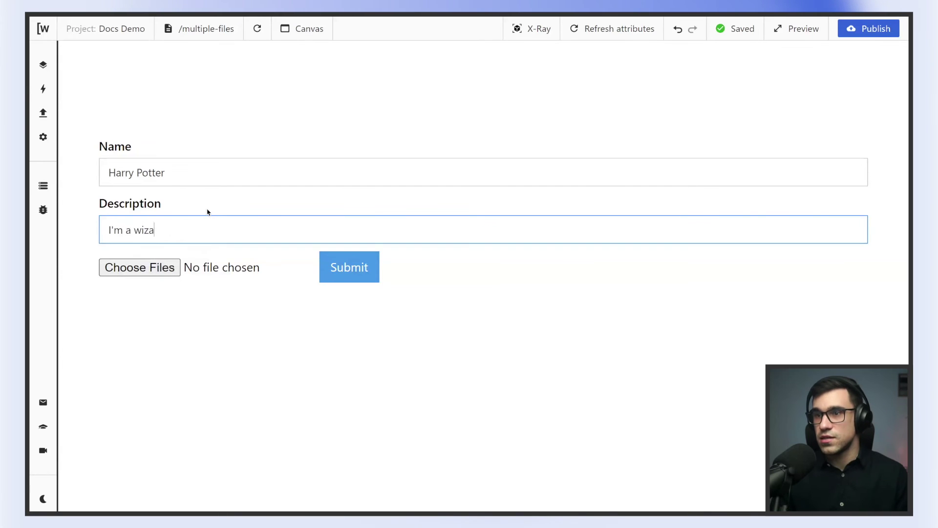
key(Tab)
key(Return)
click(176, 98)
shift+click(130, 95)
click(723, 432)
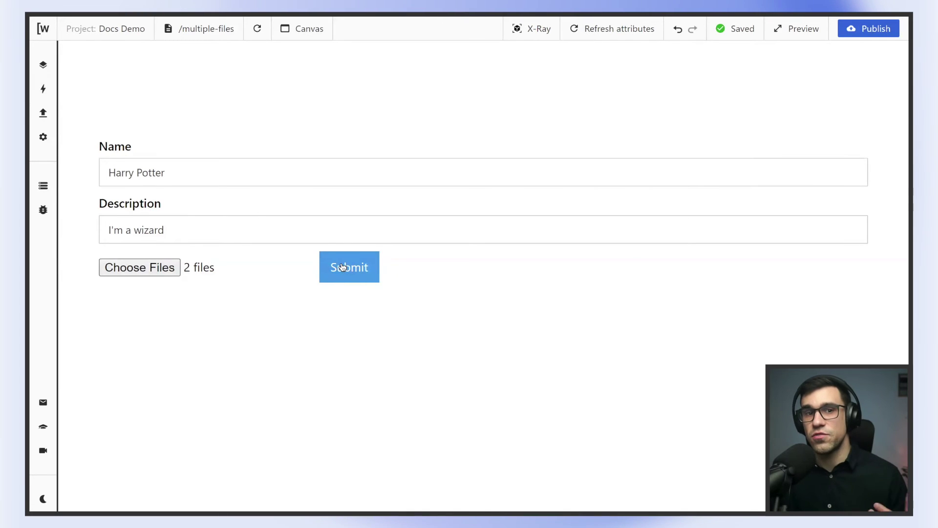
- Create a new action named Handle Form Submit with the type Element
click(45, 91)
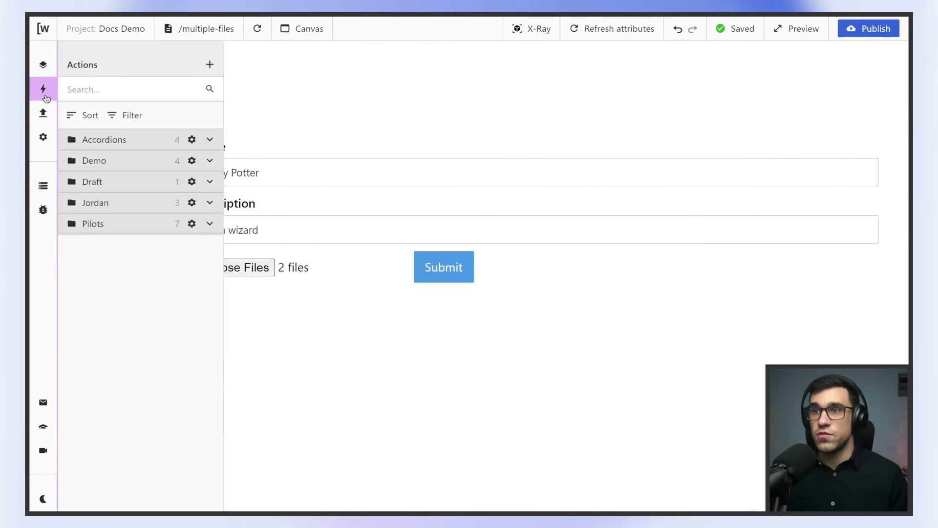
click(207, 65)
click(358, 109)
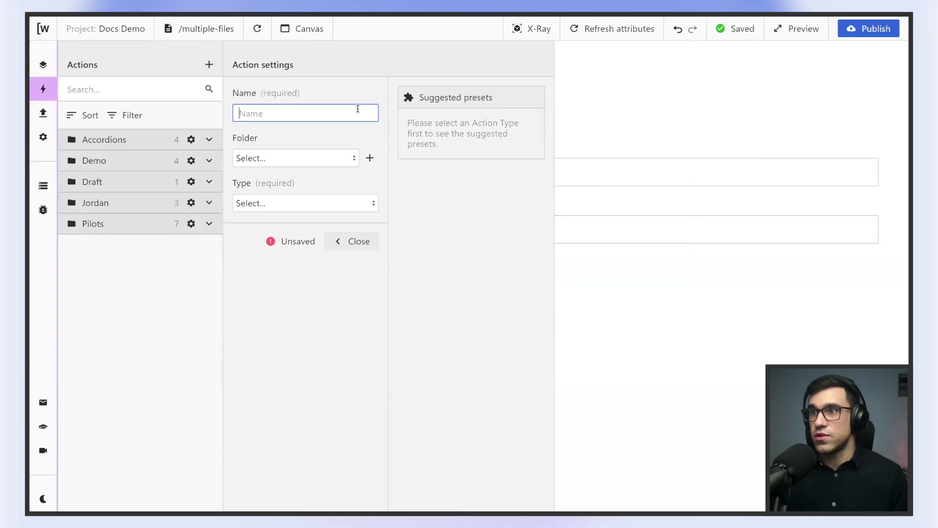
text(H)
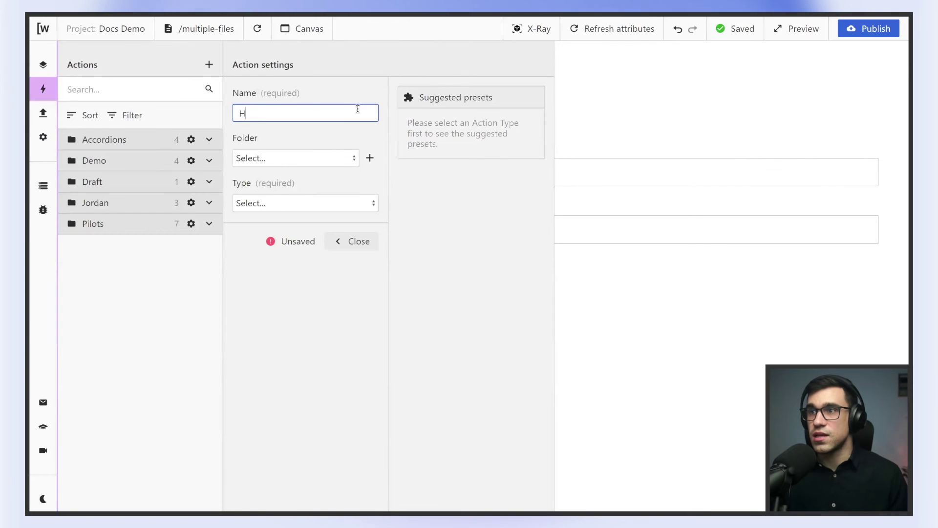
text(andle form )
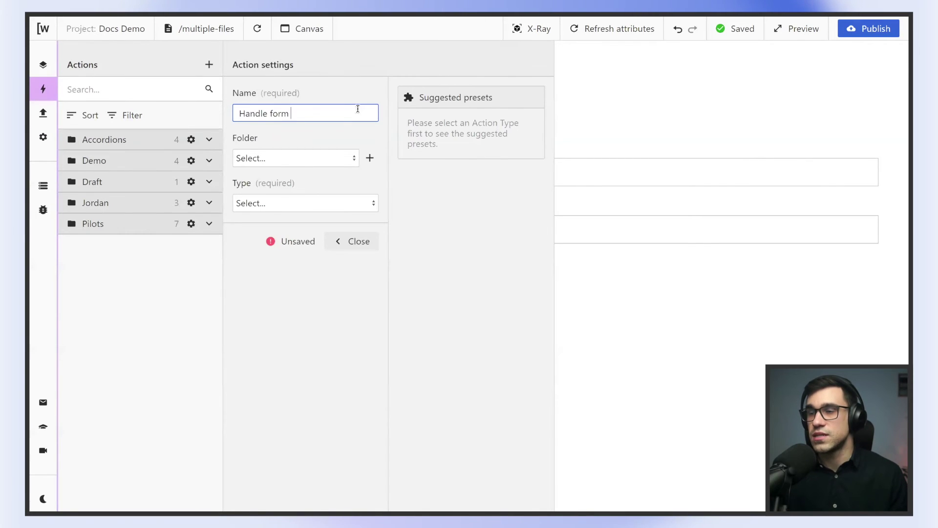
text(submit)
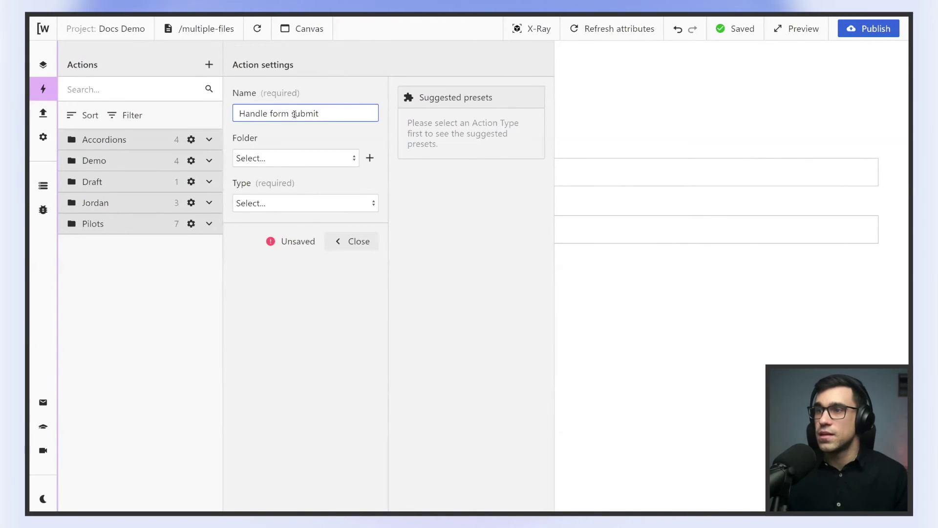
text(F)
drag(297, 113, 293, 113)
text(S)
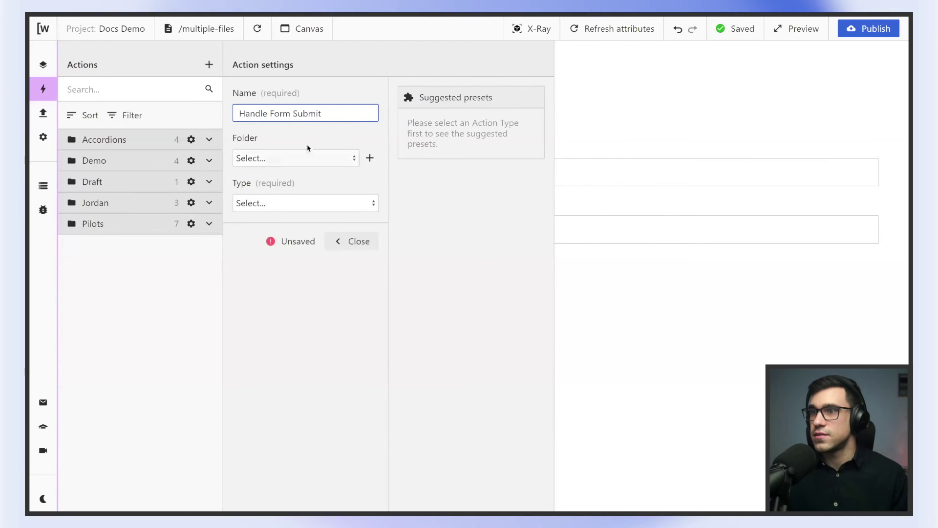
click(305, 203)
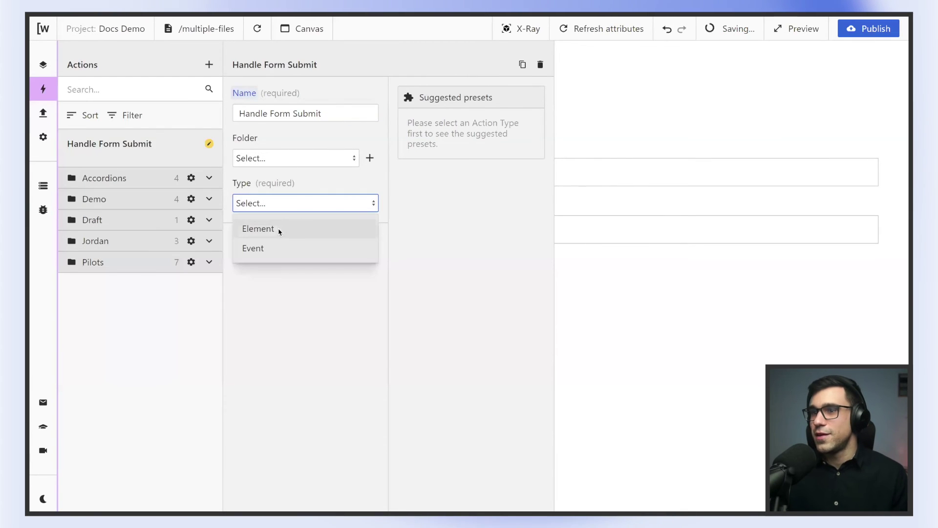
click(276, 230)
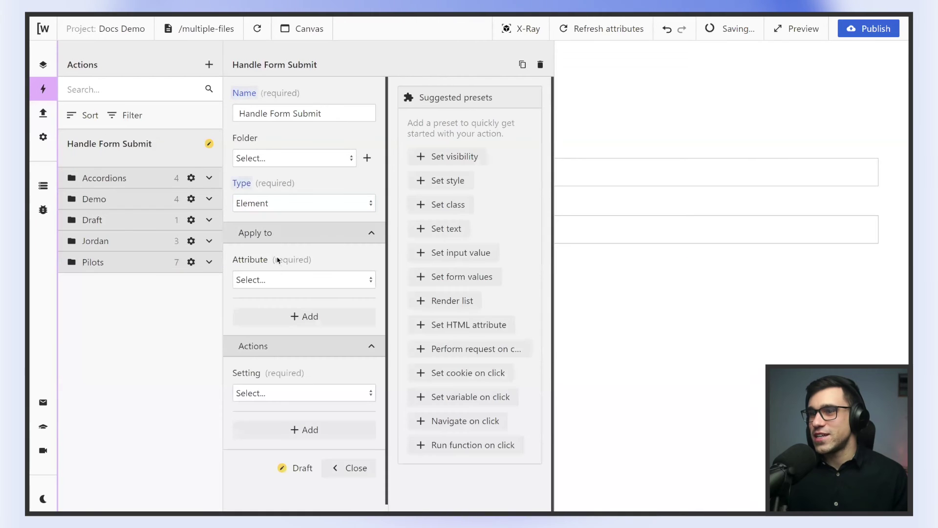
- Apply the Handle Form Submit action to the form_multi_file attribute
click(293, 281)
text(form)
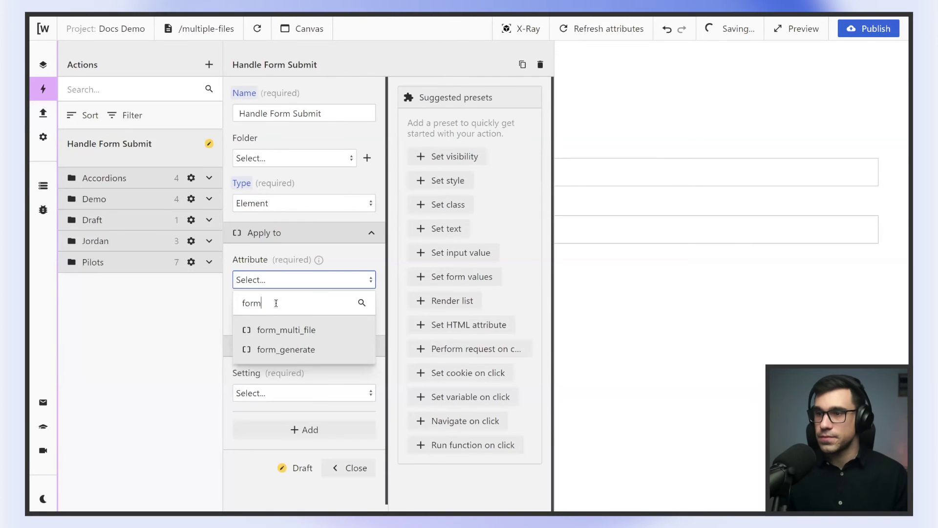
click(293, 330)
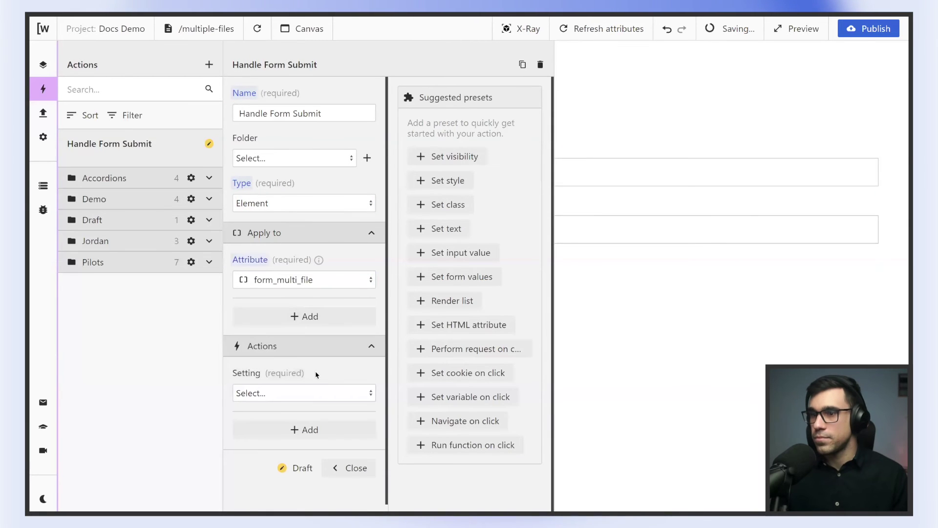
- Set the action's setting to On Event with the submit event
scroll(317, 375, down, 1)
click(310, 351)
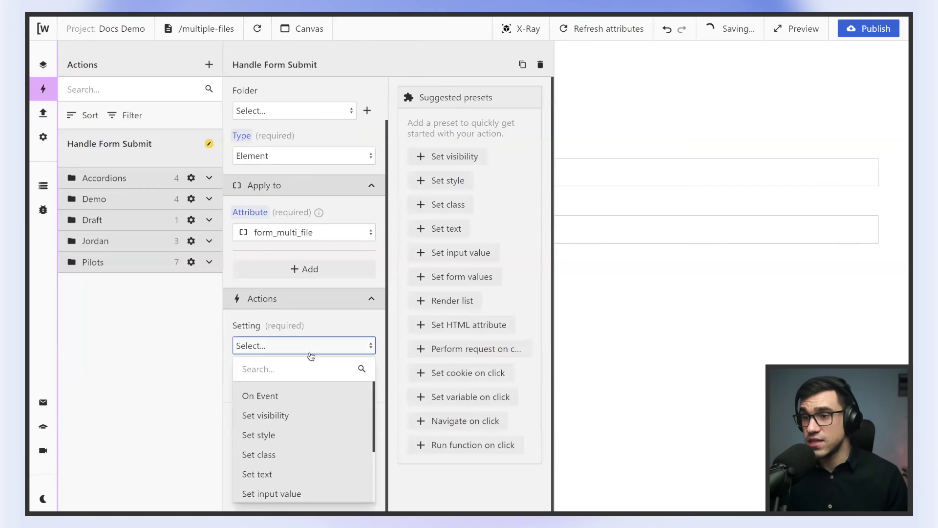
click(283, 396)
click(266, 391)
text(s)
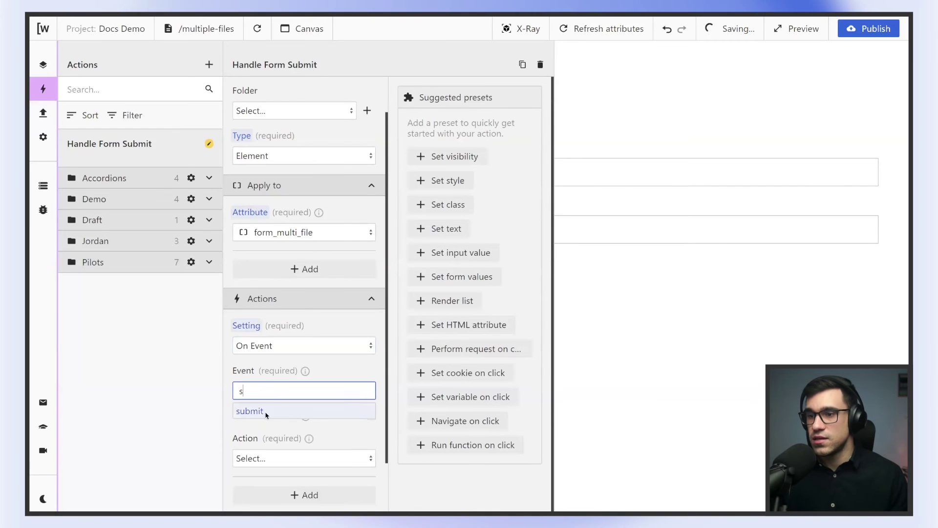
click(266, 411)
scroll(313, 367, down, 3)
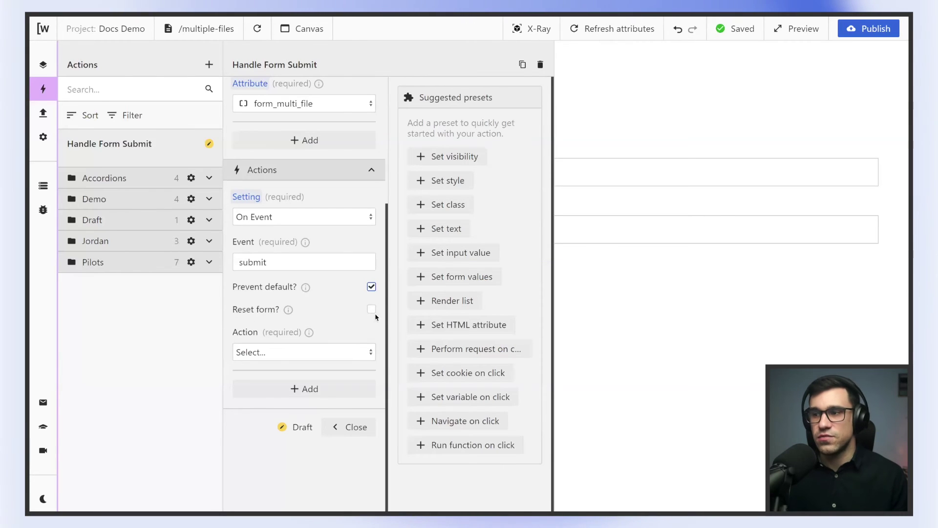
- Make the submit event perform the create_review request and close the action's settings
click(326, 353)
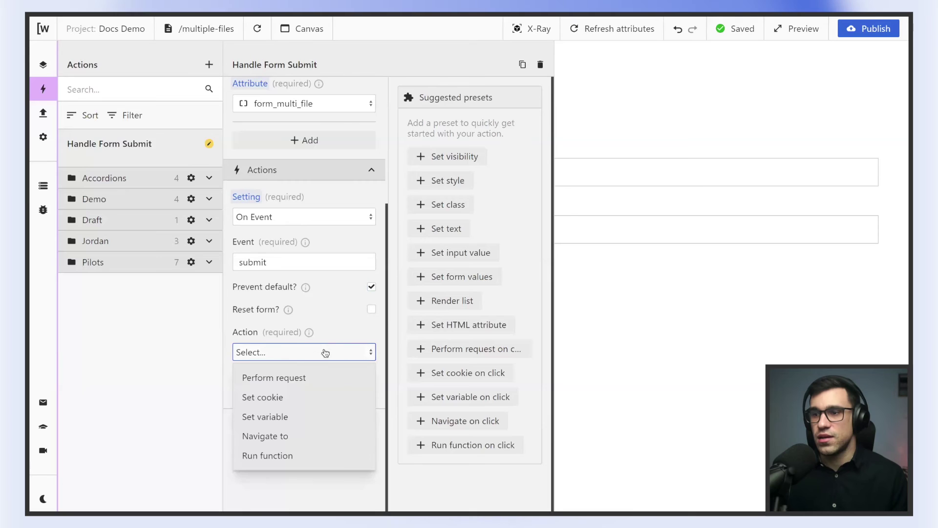
click(291, 376)
click(294, 396)
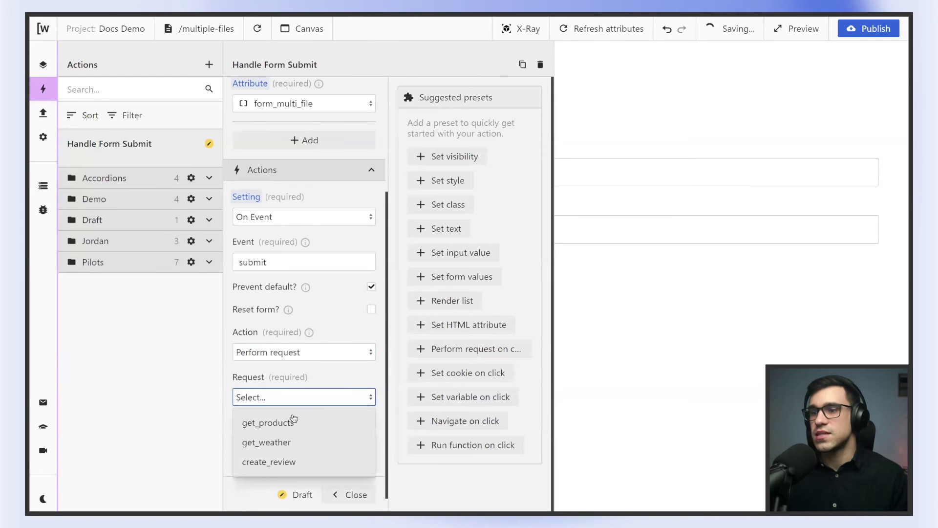
click(294, 462)
scroll(342, 425, down, 2)
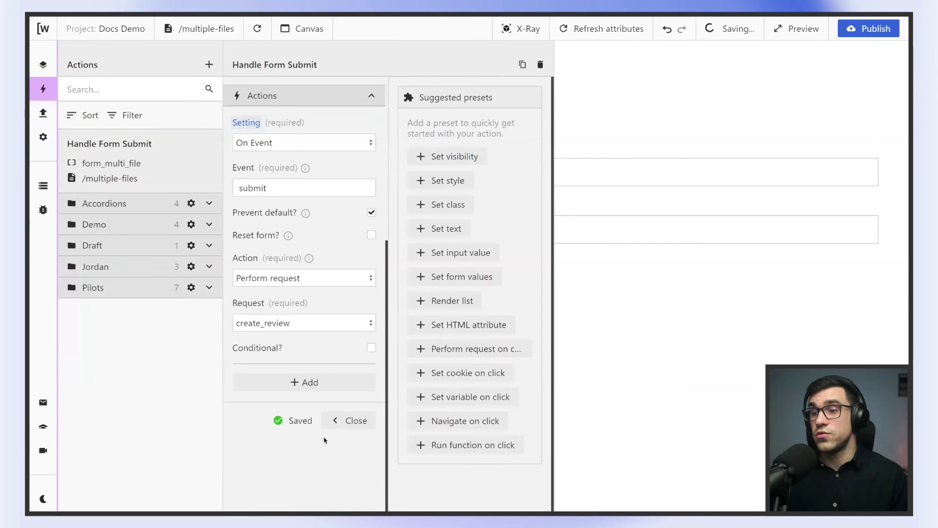
click(351, 426)
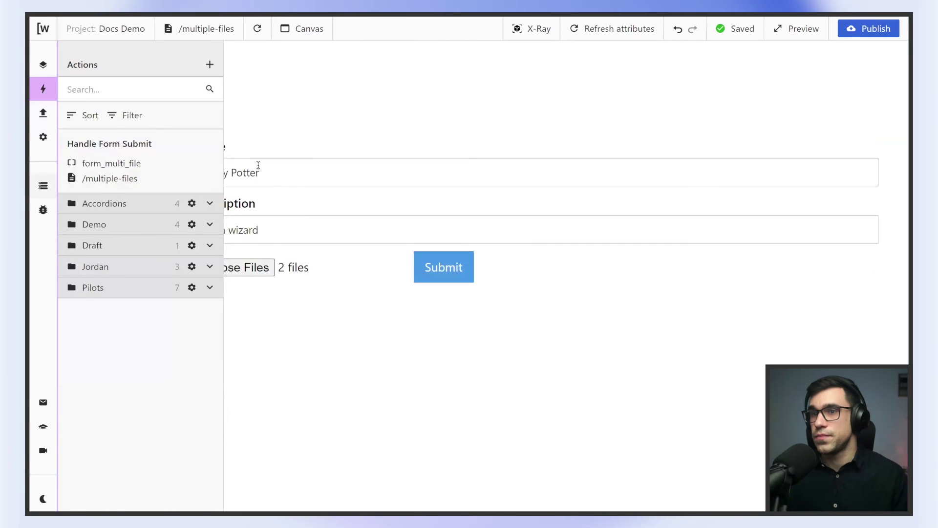
- Expand create_review in the Data Store, submit the canvas form, and examine the images data in the request result
click(43, 186)
scroll(147, 310, down, 5)
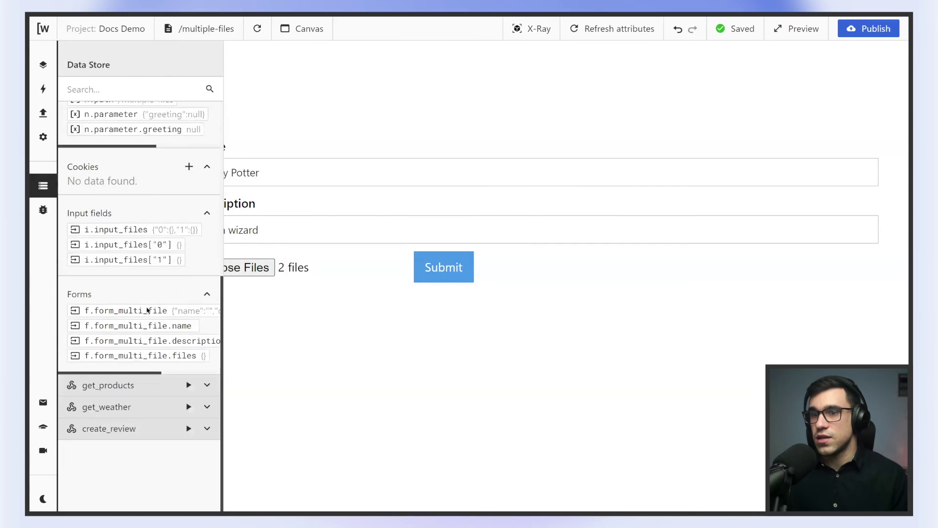
click(207, 429)
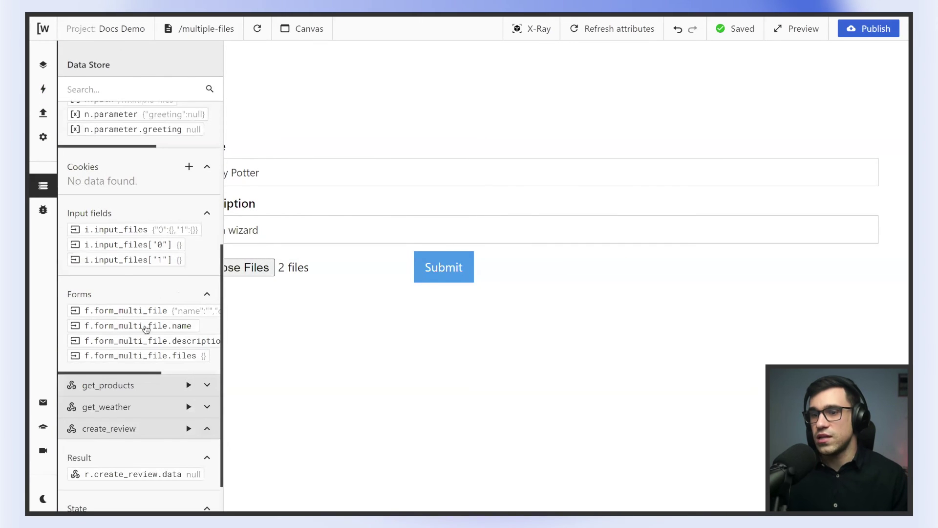
click(445, 275)
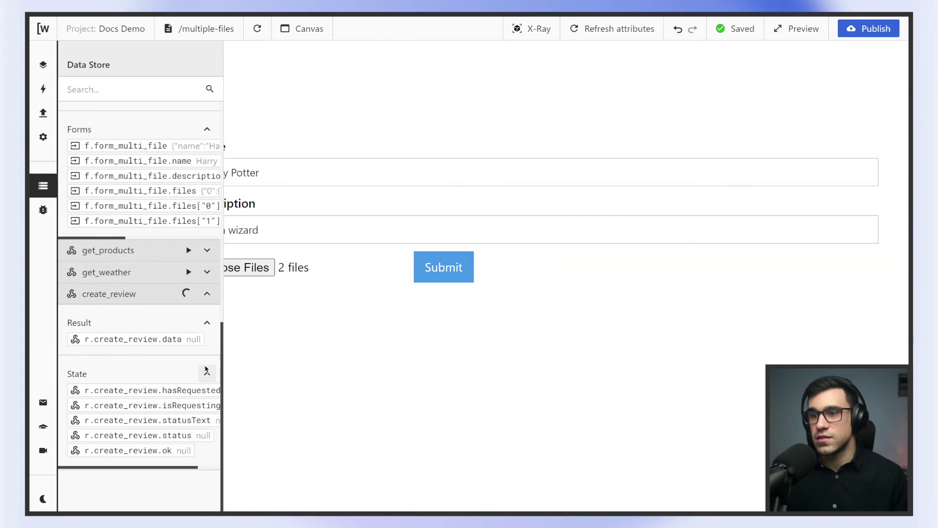
scroll(181, 341, down, 1)
scroll(182, 340, down, 2)
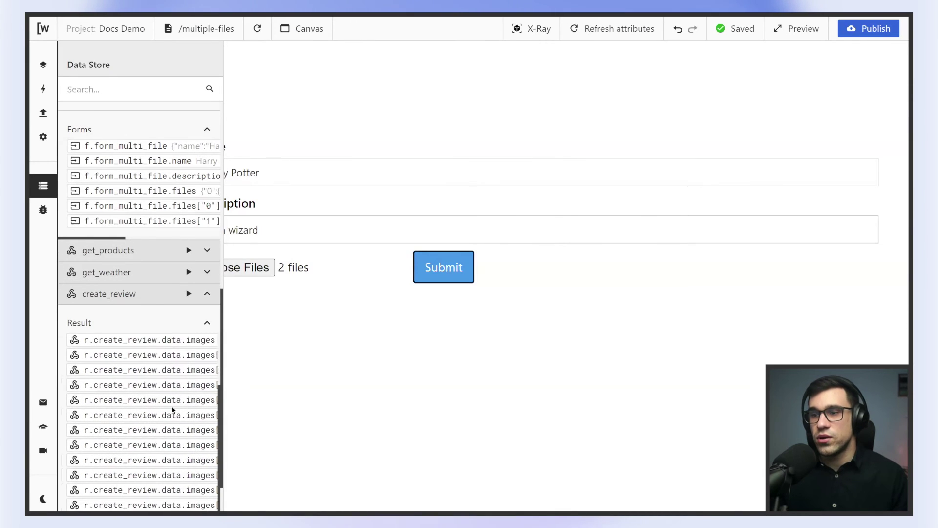
scroll(172, 410, right, 2)
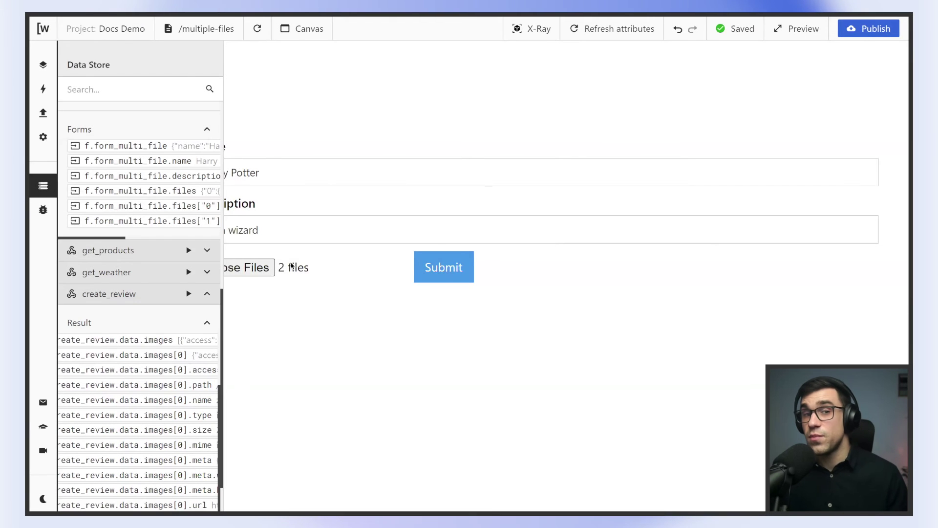
- Switch to Xano and open the latest POST request in the /reviews endpoint's request history
right_click(292, 266)
click(317, 261)
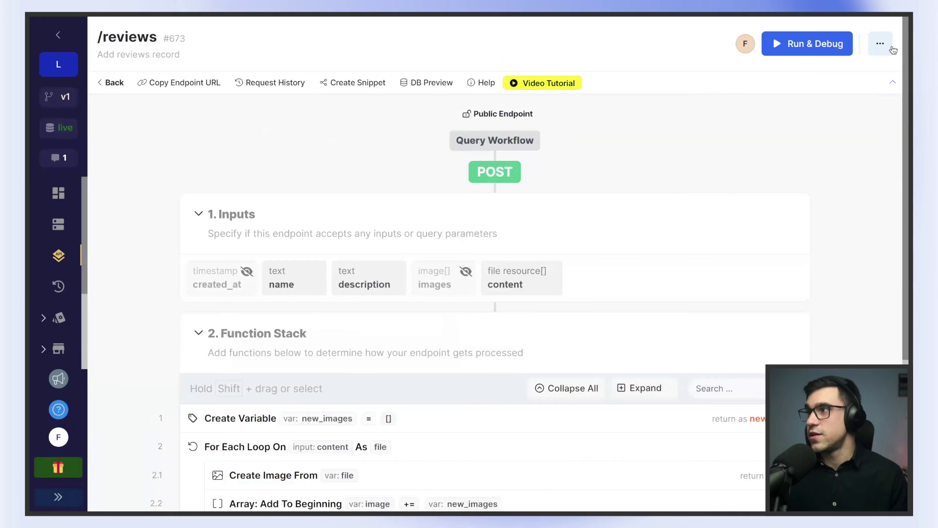
click(880, 43)
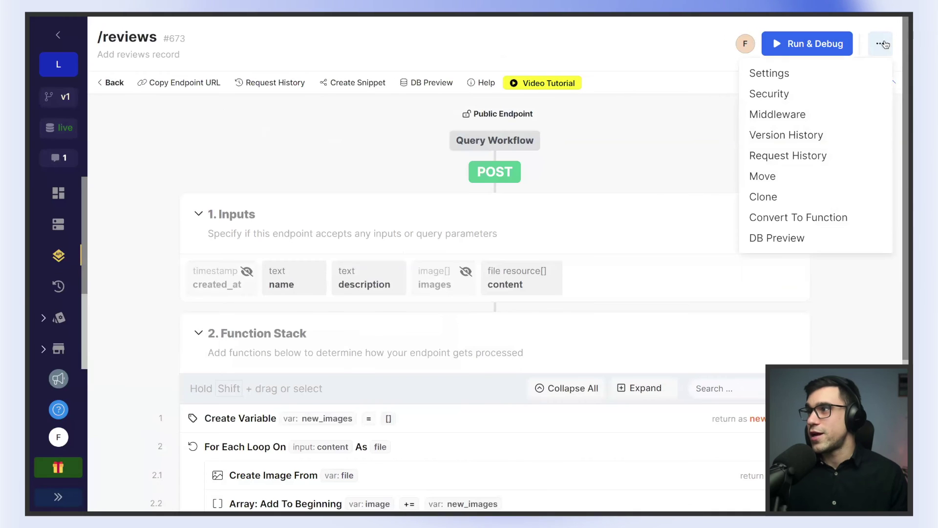
click(797, 156)
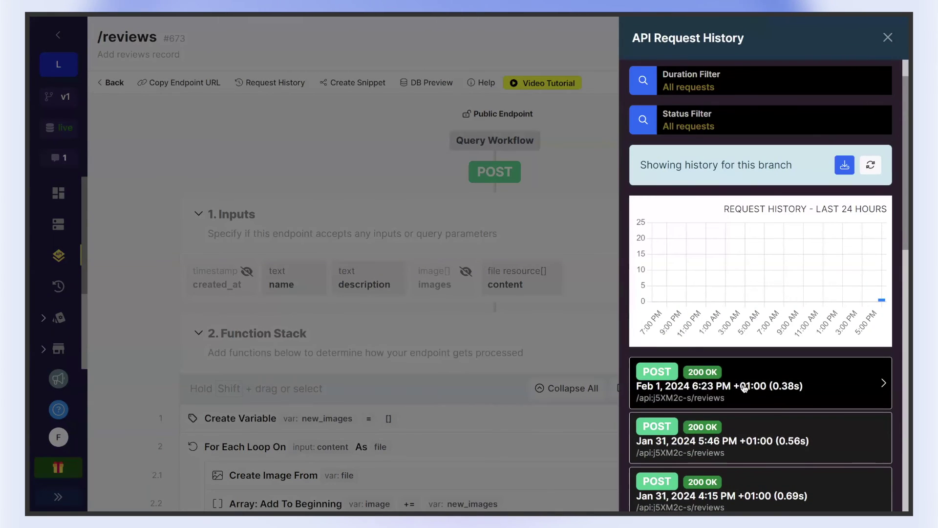
click(754, 388)
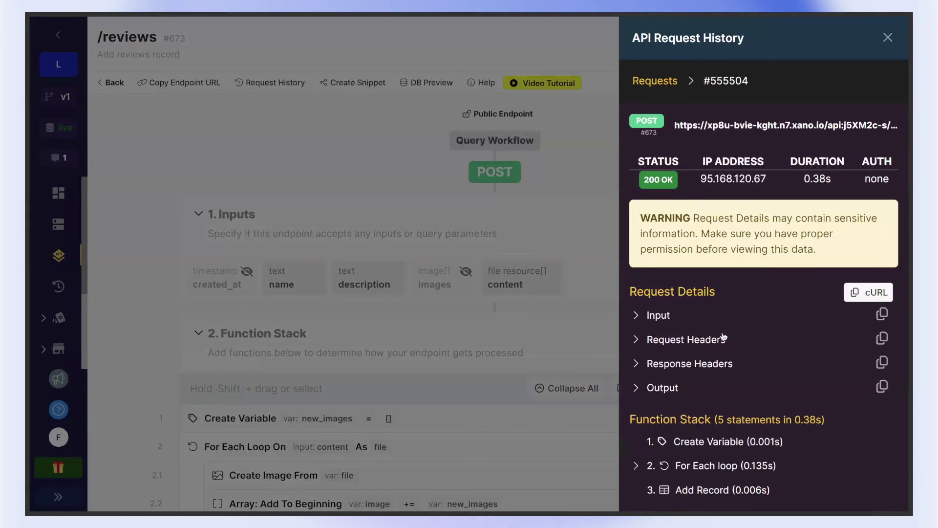
- Expand the request's Input details and examine the file data sent under content
click(638, 317)
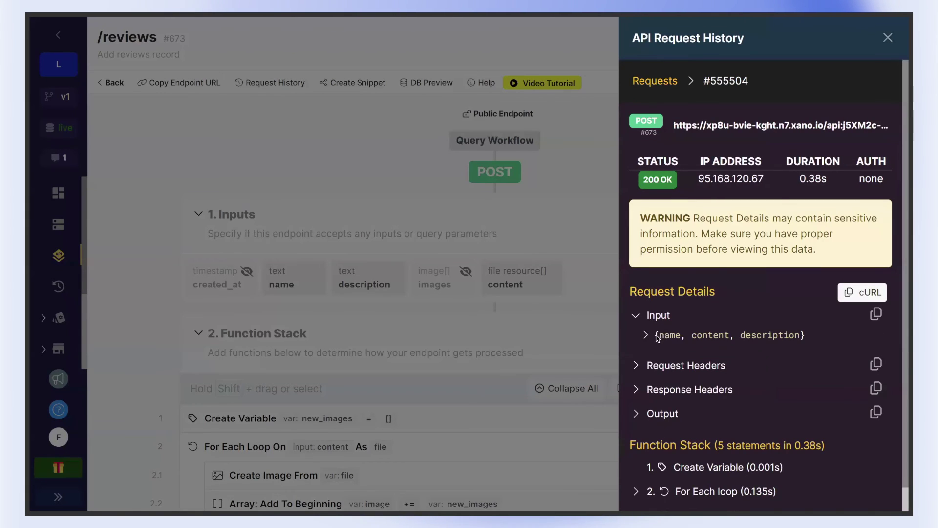
click(647, 335)
click(664, 365)
scroll(677, 315, down, 2)
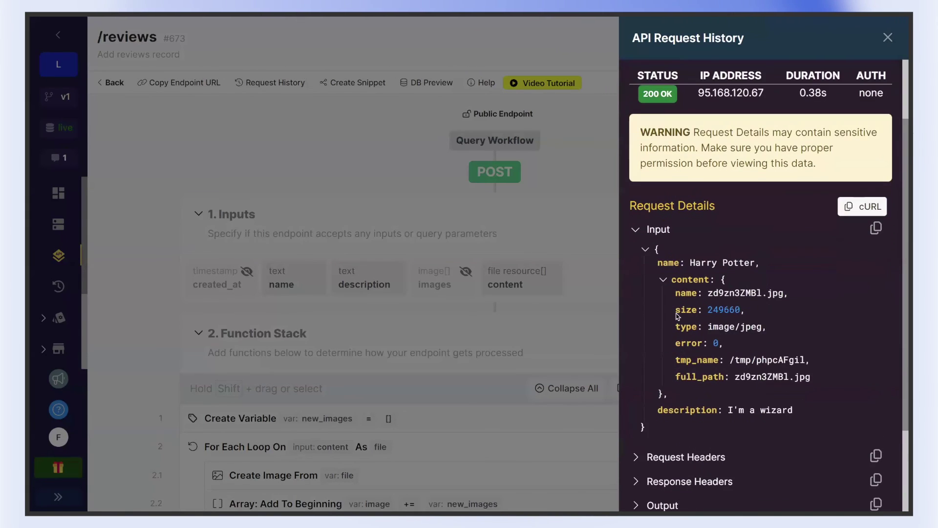
drag(702, 280, 770, 381)
click(771, 373)
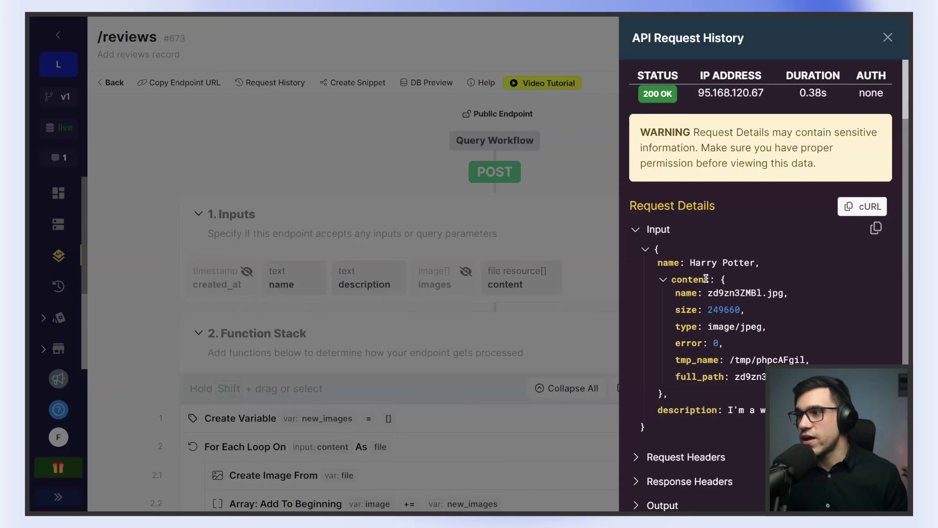
drag(706, 279, 670, 279)
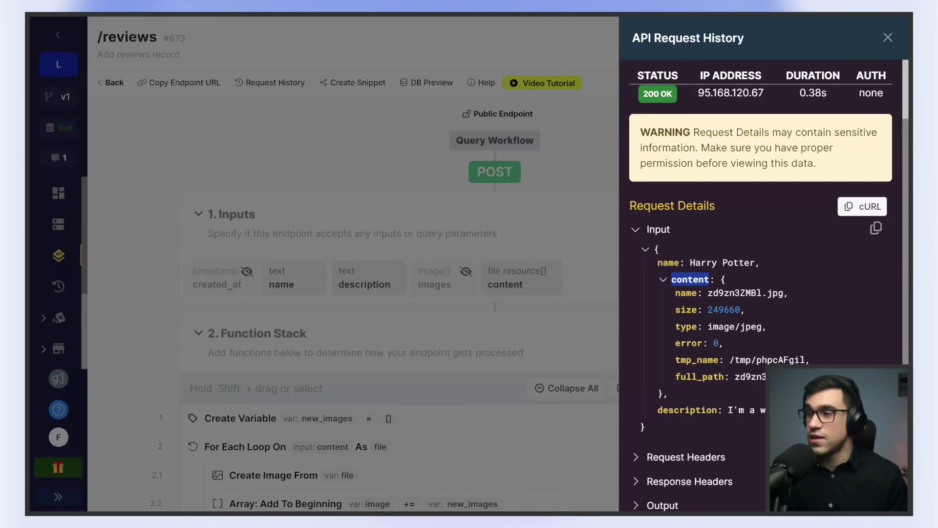
drag(705, 277, 711, 276)
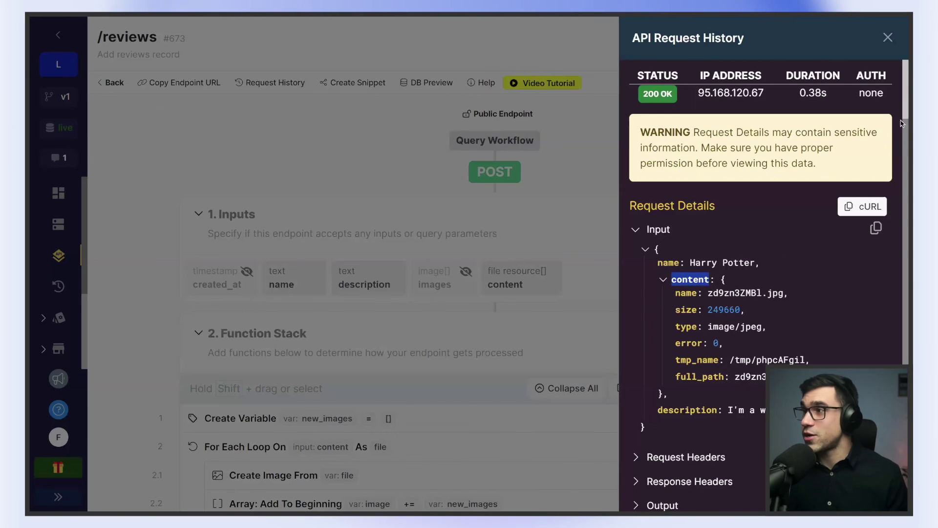
click(673, 281)
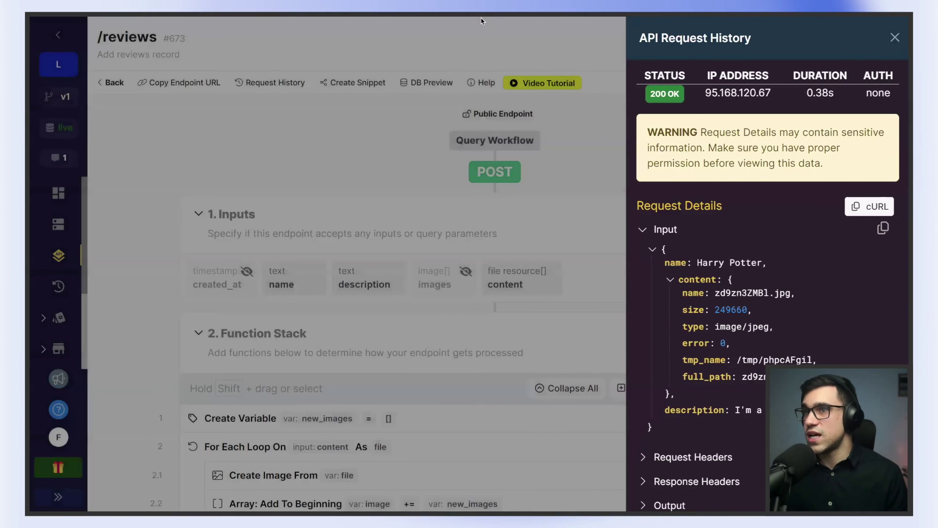
- Switch to the published form page and choose the Dog_Breeds and zd9zn3ZMBl images for the file input
click(482, 23)
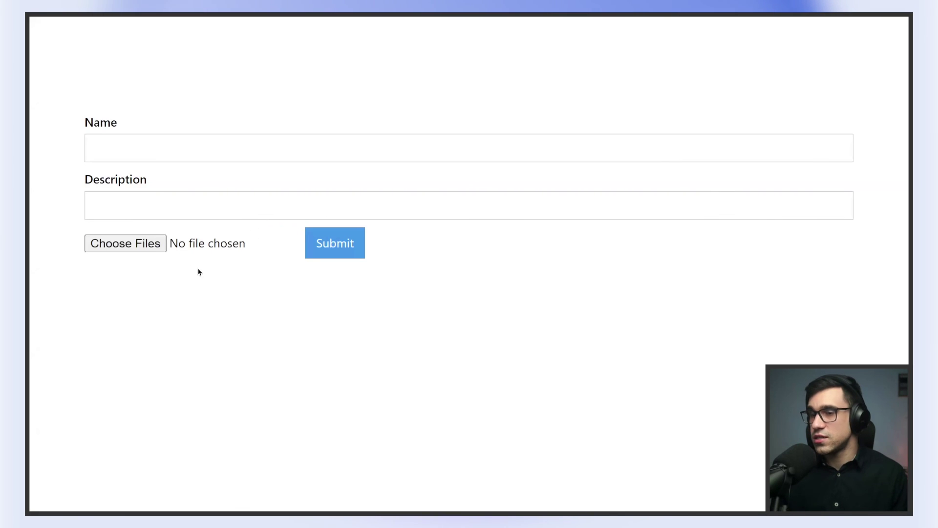
click(180, 252)
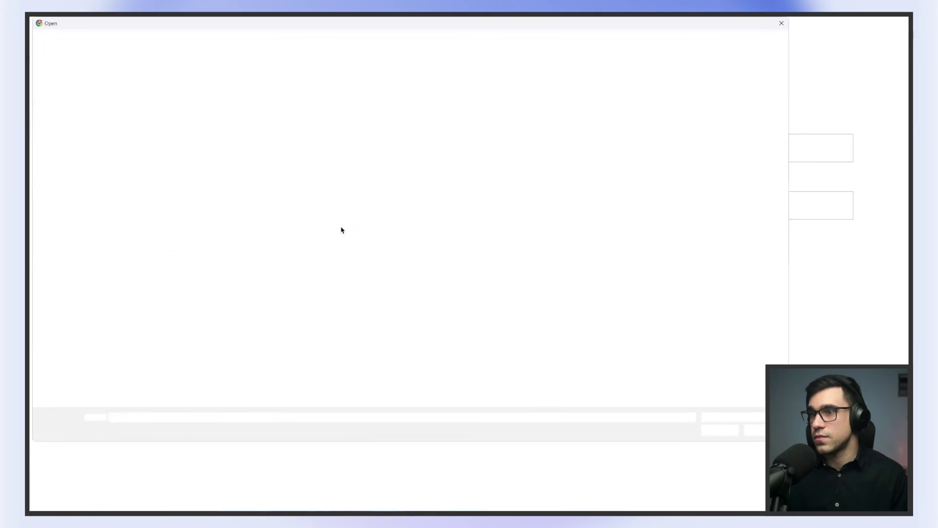
click(130, 94)
ctrl+click(176, 97)
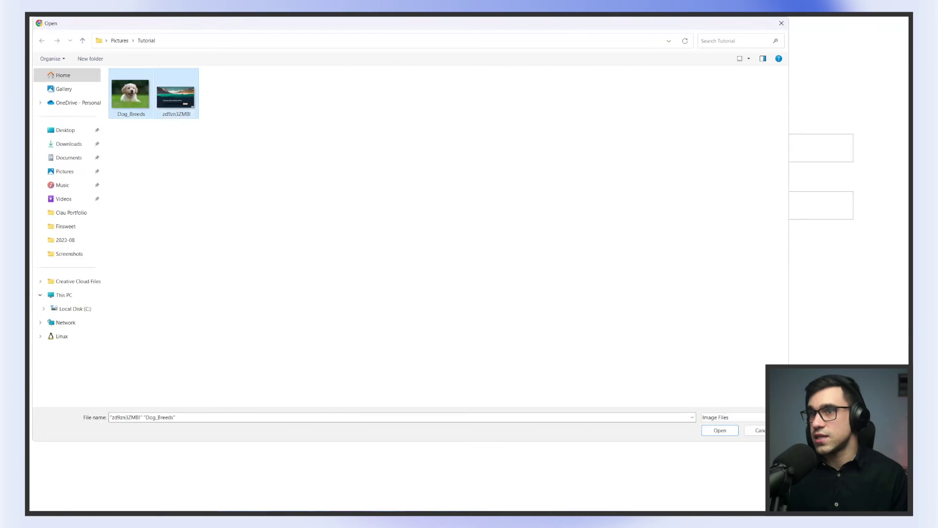
click(720, 430)
- Fill in the published form's Name with a first name and Description with I'm a wizard, and submit it
click(140, 146)
click(165, 179)
click(126, 199)
click(147, 248)
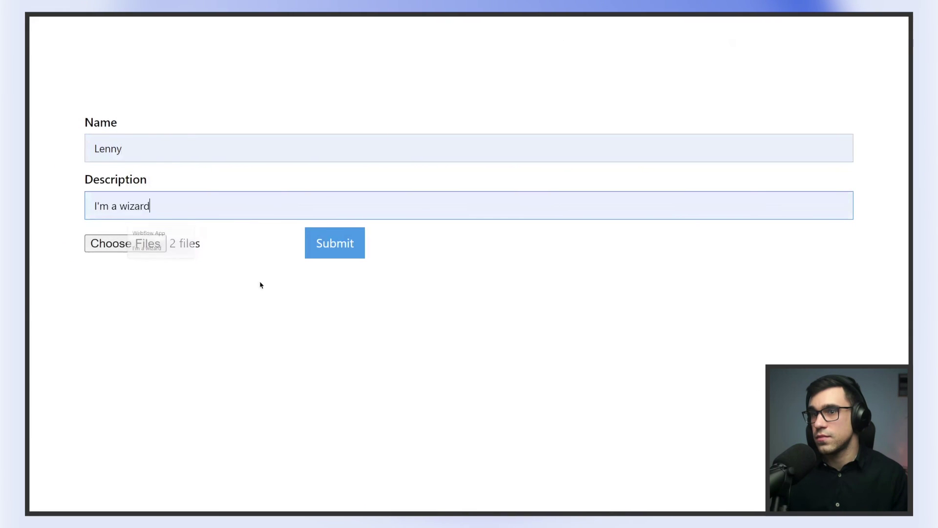
click(354, 245)
- Inspect the published page, show its Network activity, and enlarge the developer tools
right_click(507, 281)
click(556, 264)
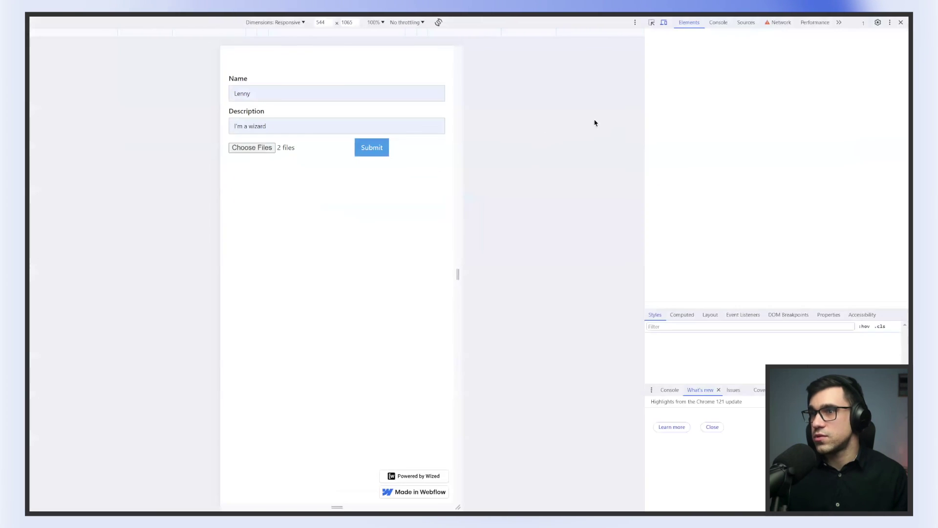
click(780, 23)
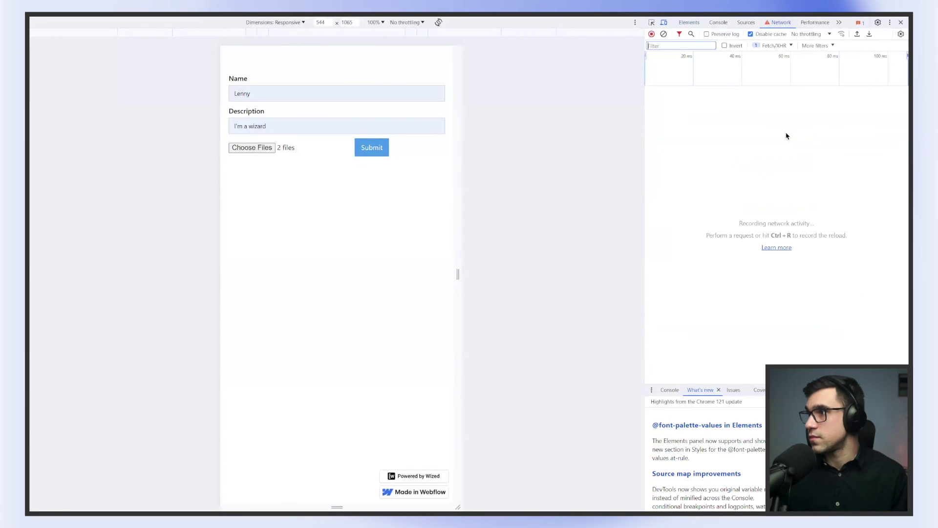
key(ctrl+plus)
key(ctrl+plus)
key(ctrl+plus)
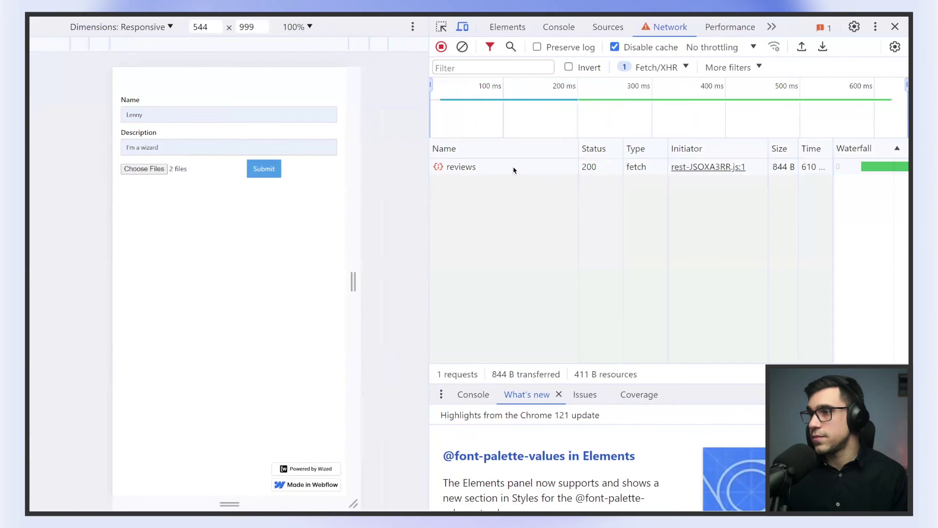
- Open the reviews request and examine the form data in its payload
click(508, 168)
right_click(509, 169)
click(509, 172)
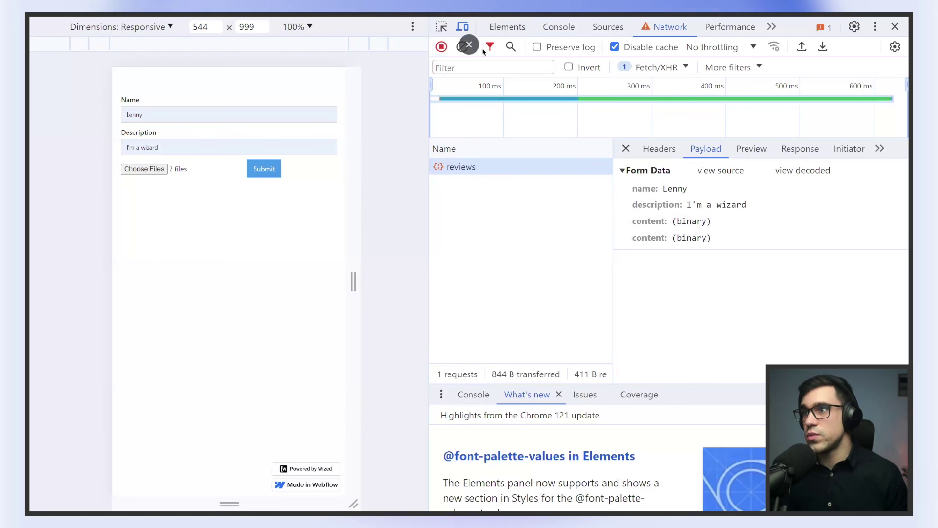
- Switch back to the Wized configurator for the Docs Demo project
key(F11)
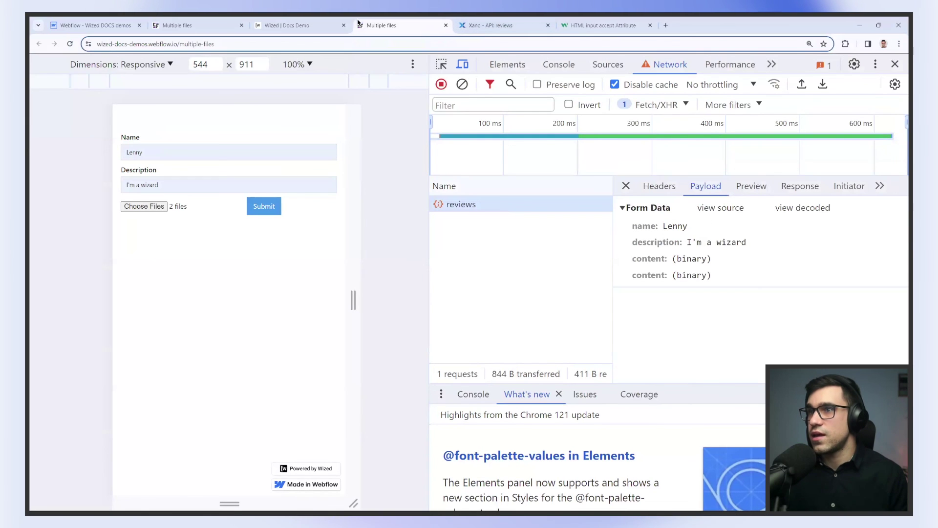
key(ctrl+shift+Tab)
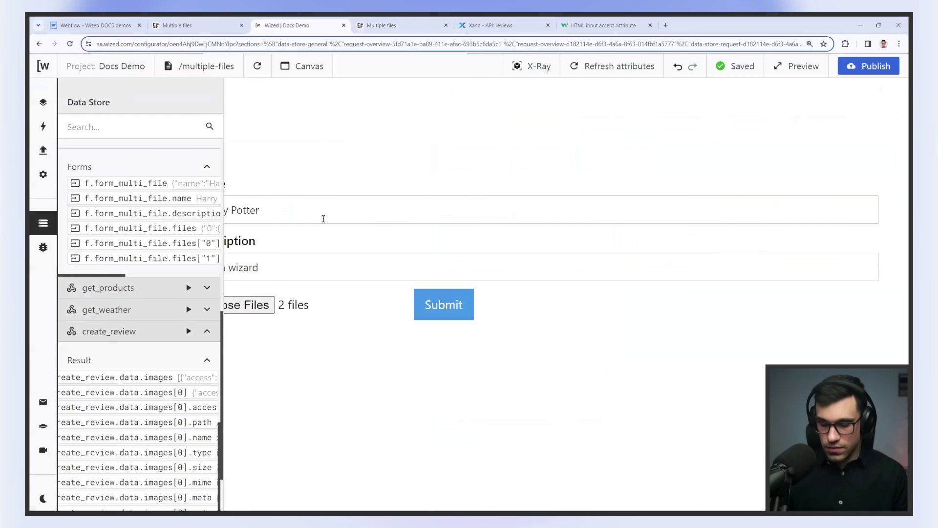
key(F11)
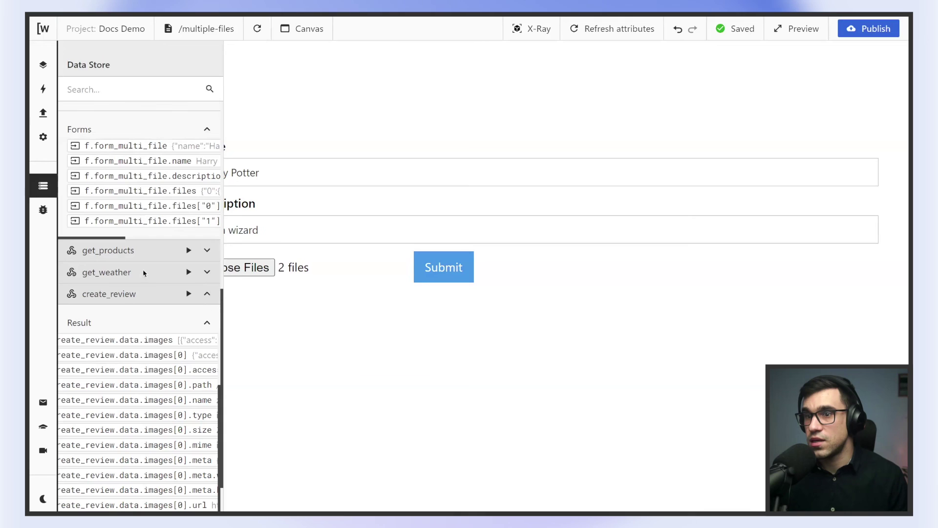
- In the create_review request, change the file parameter's key to content[] and close the request
click(46, 107)
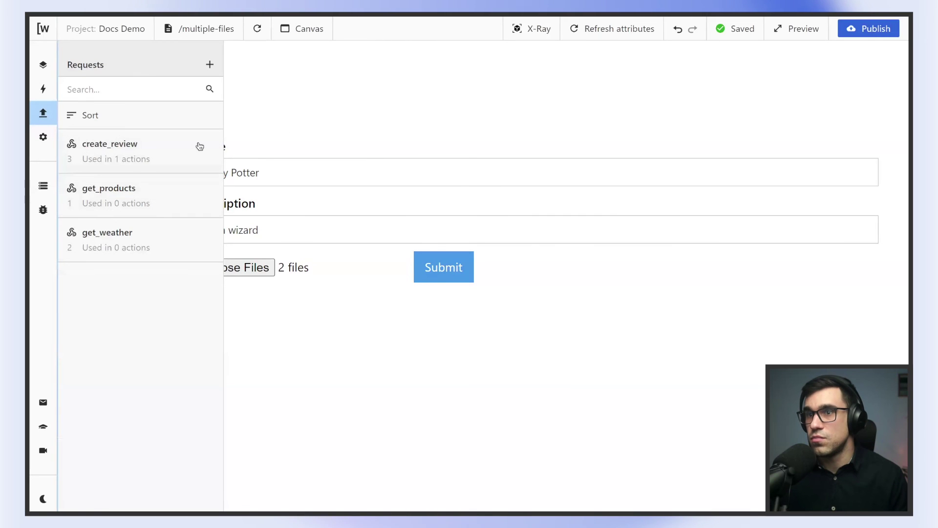
click(110, 144)
scroll(278, 271, down, 5)
click(286, 278)
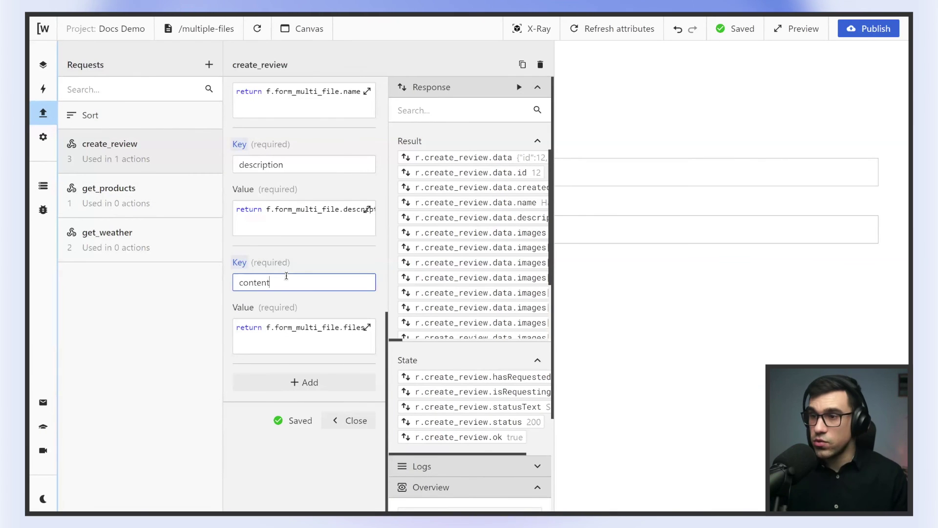
text([])
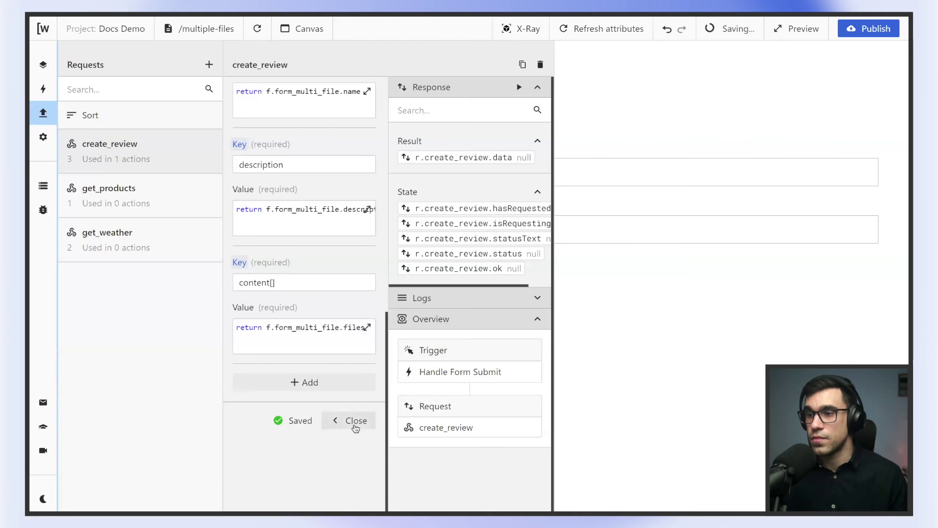
click(355, 420)
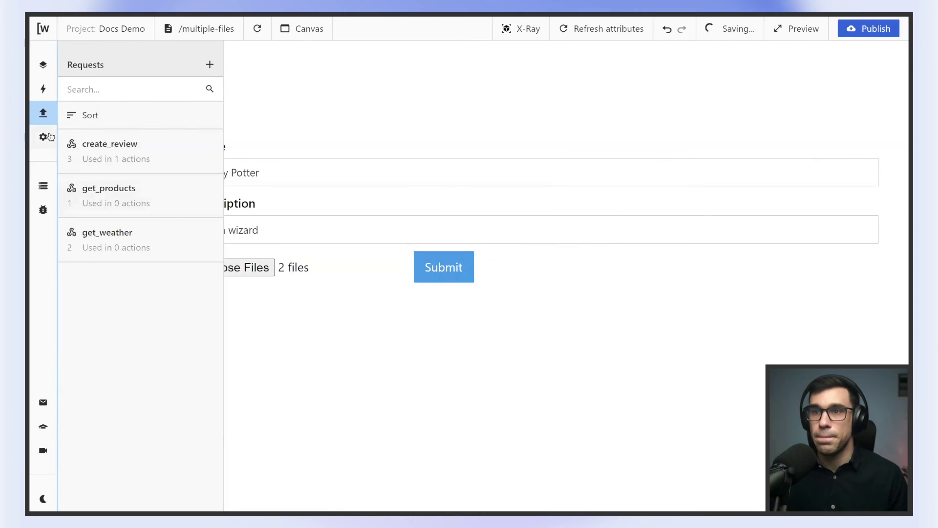
- Examine the images entries of the create_review result in the Data Store, including each file's name and metadata
click(47, 181)
scroll(176, 245, down, 15)
scroll(164, 297, up, 3)
scroll(163, 297, right, 5)
scroll(157, 303, down, 4)
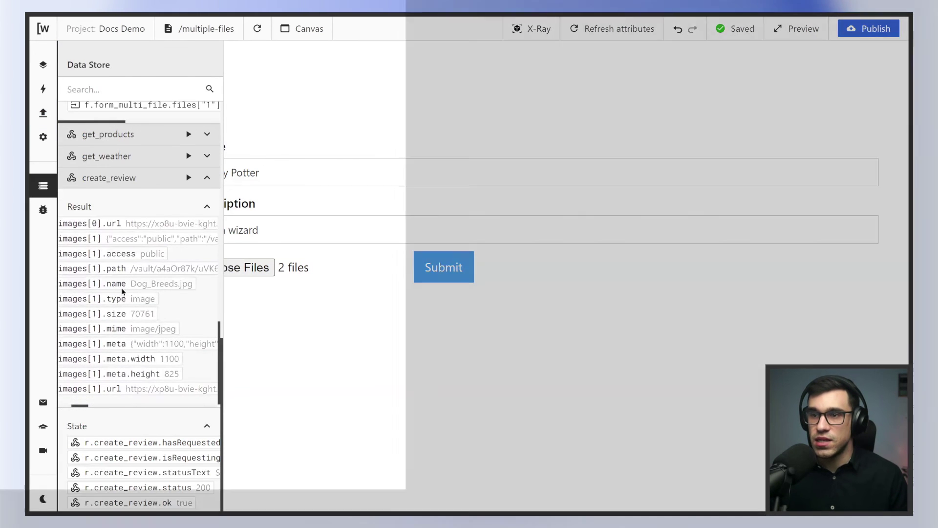
scroll(135, 286, down, 3)
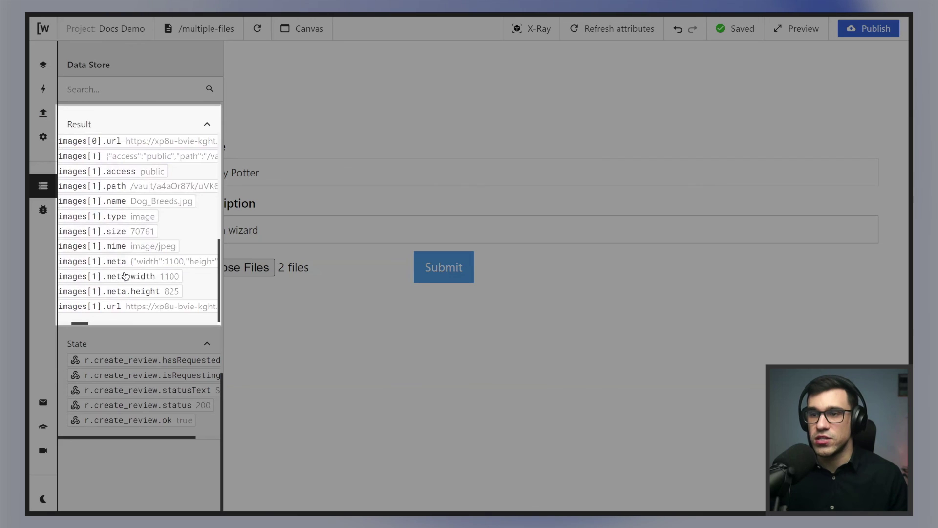
scroll(125, 276, up, 10)
scroll(128, 230, down, 8)
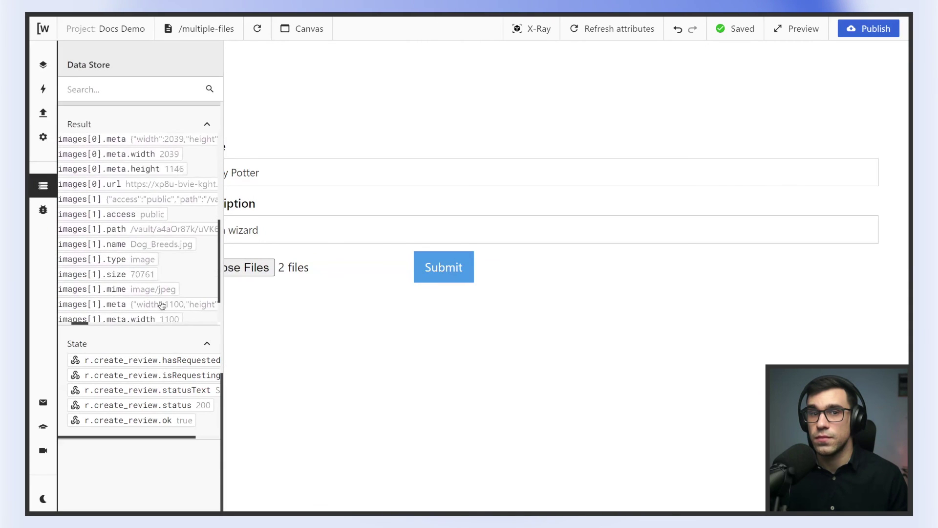
scroll(141, 258, down, 2)
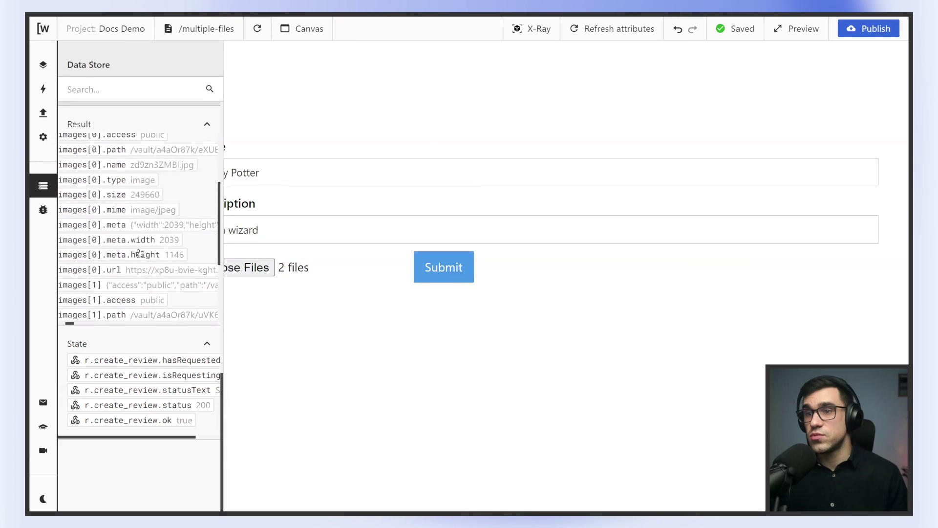
scroll(130, 251, up, 5)
scroll(132, 222, down, 2)
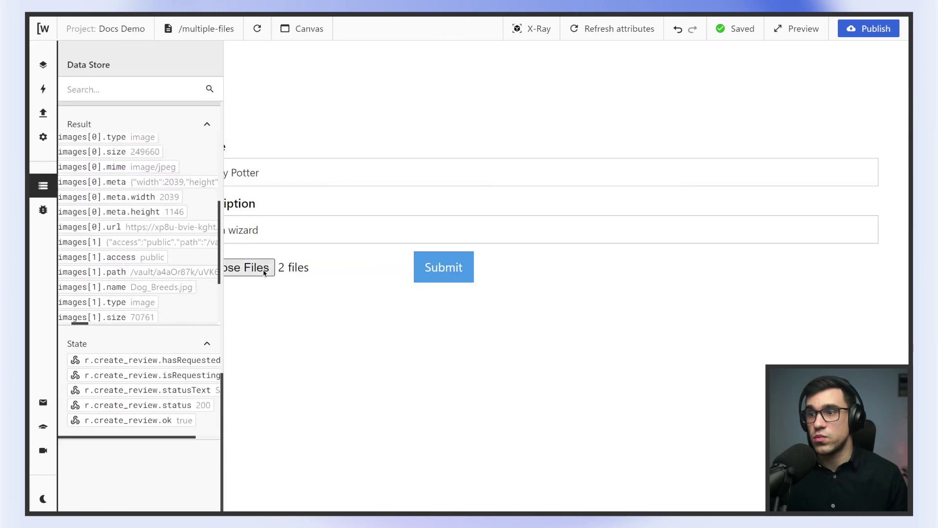
- Choose the files auth, auth_th, Frame 547, FS logo and images from the Pictures folder for the form's upload field
click(246, 267)
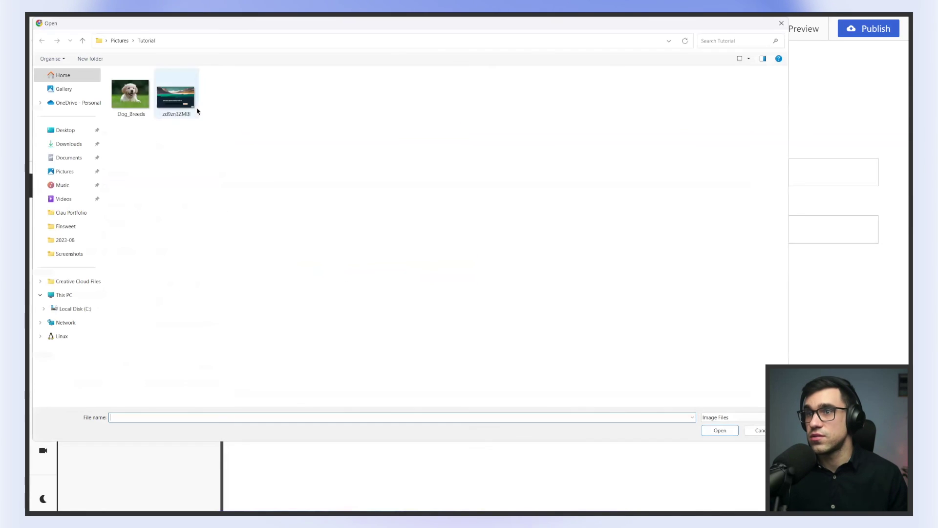
click(170, 104)
ctrl+click(130, 93)
click(65, 171)
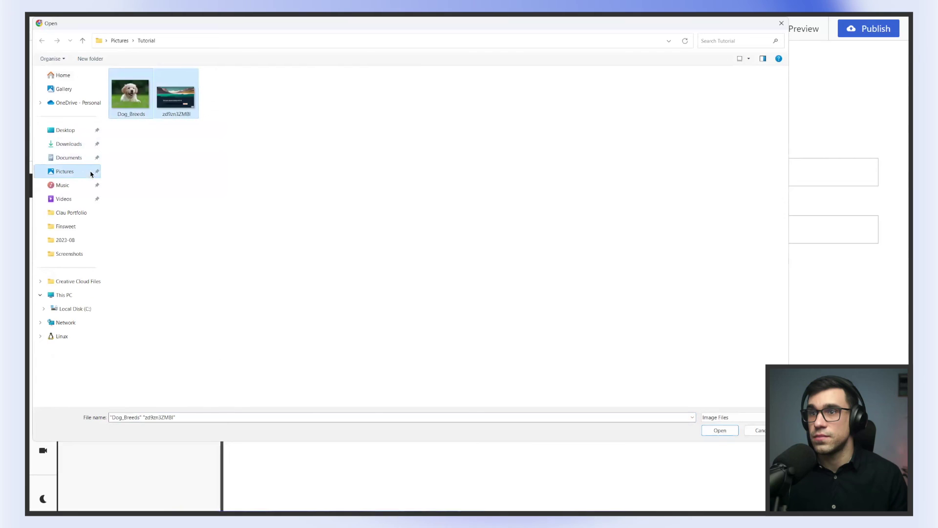
click(166, 156)
ctrl+click(221, 167)
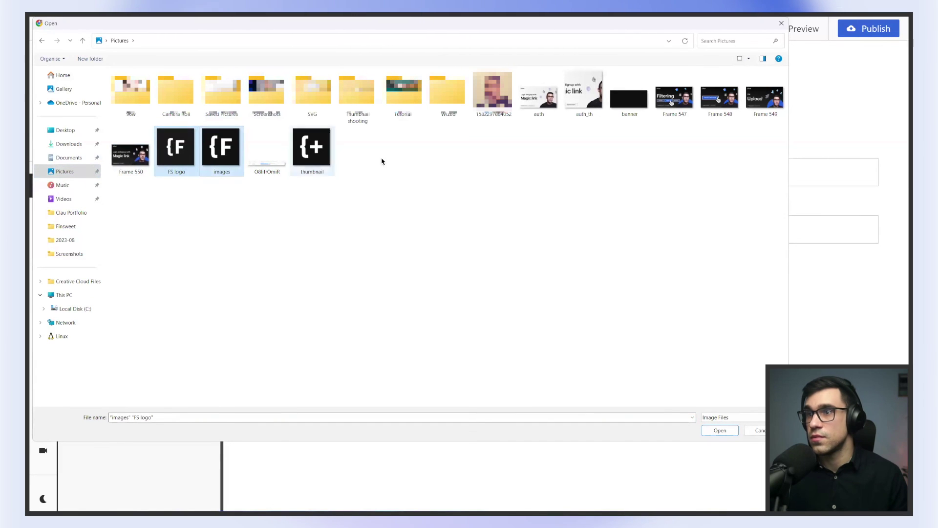
ctrl+click(655, 102)
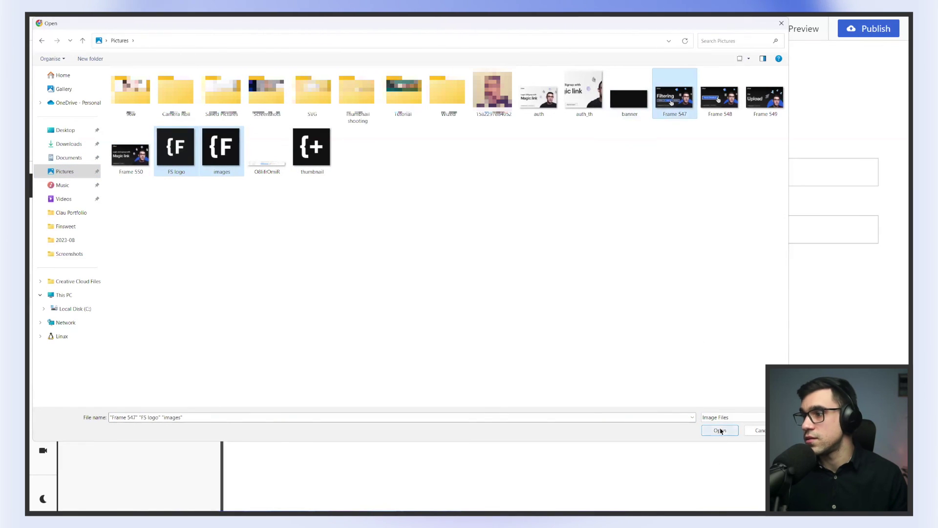
ctrl+click(584, 96)
ctrl+click(548, 98)
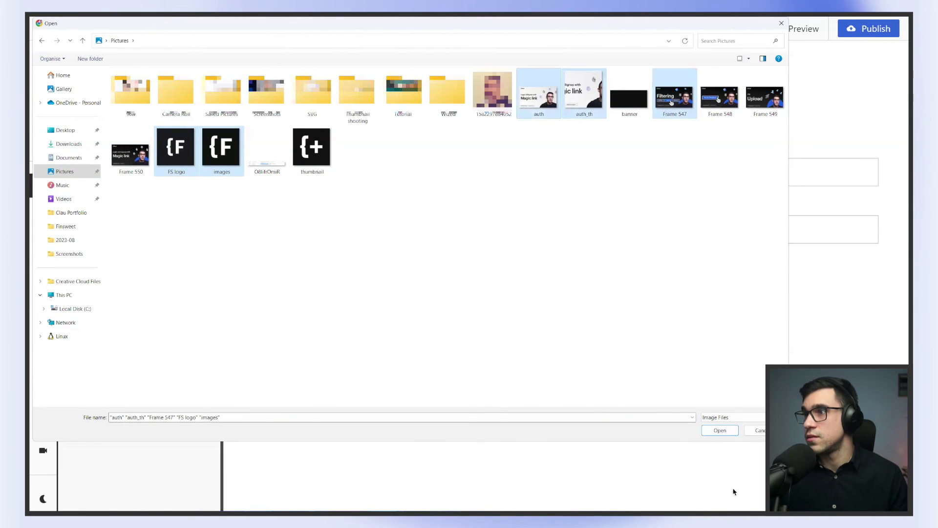
click(718, 431)
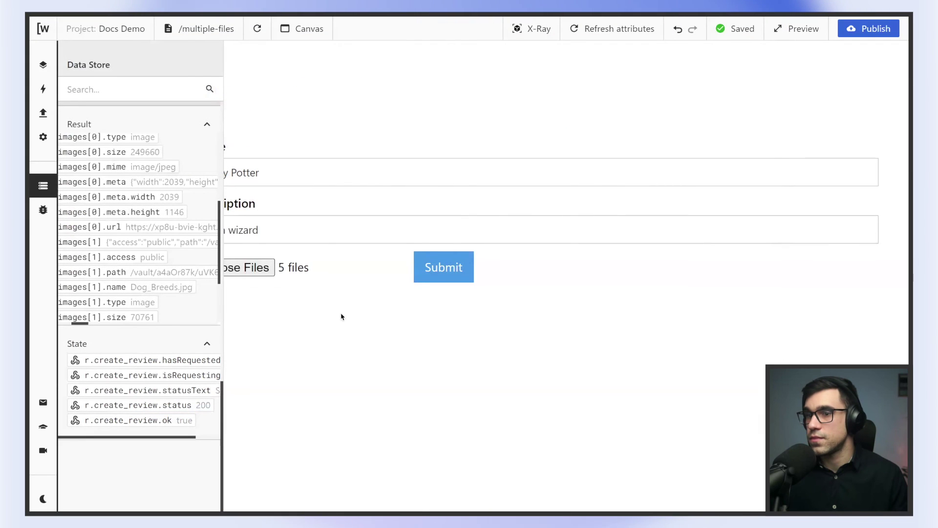
- Submit the form and examine the images entries in the new create_review result
click(453, 272)
scroll(160, 230, down, 10)
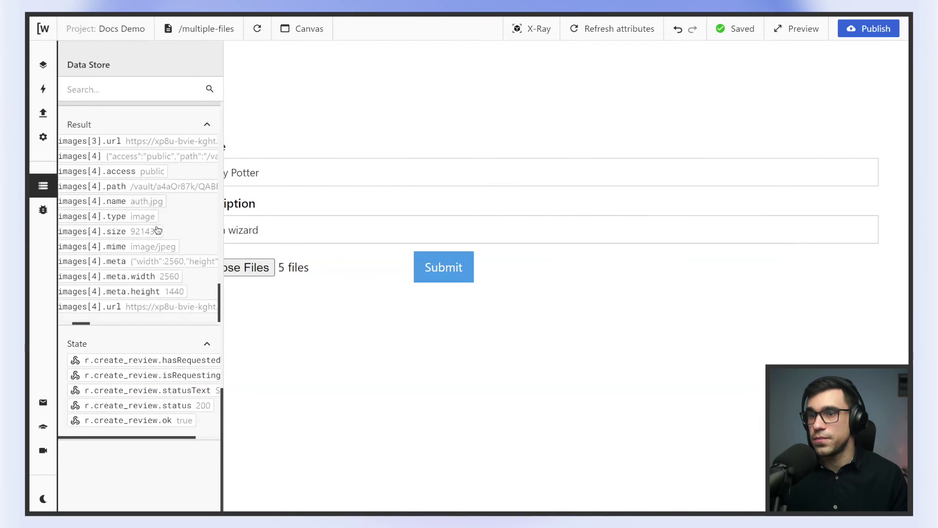
scroll(171, 262, up, 10)
scroll(175, 269, up, 3)
scroll(173, 272, up, 5)
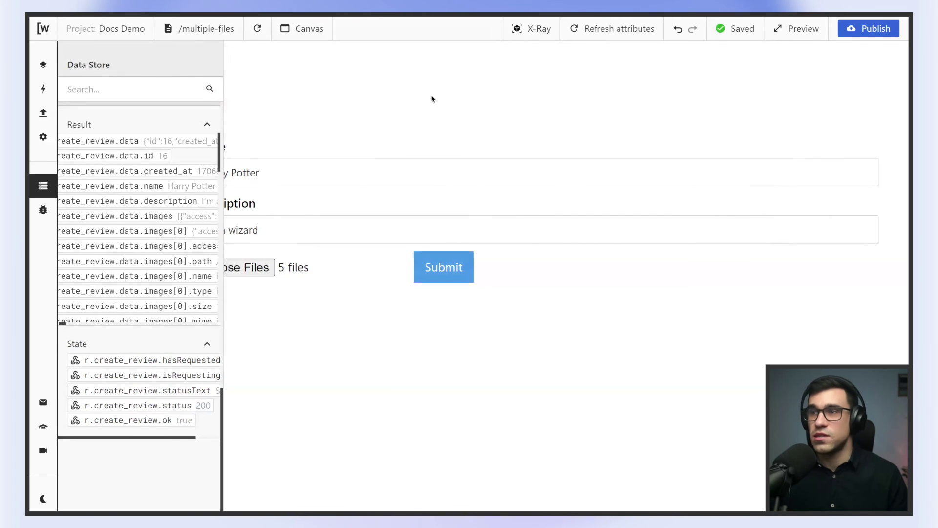
- Switch to Xano and open the reviews database table
key(alt+Tab)
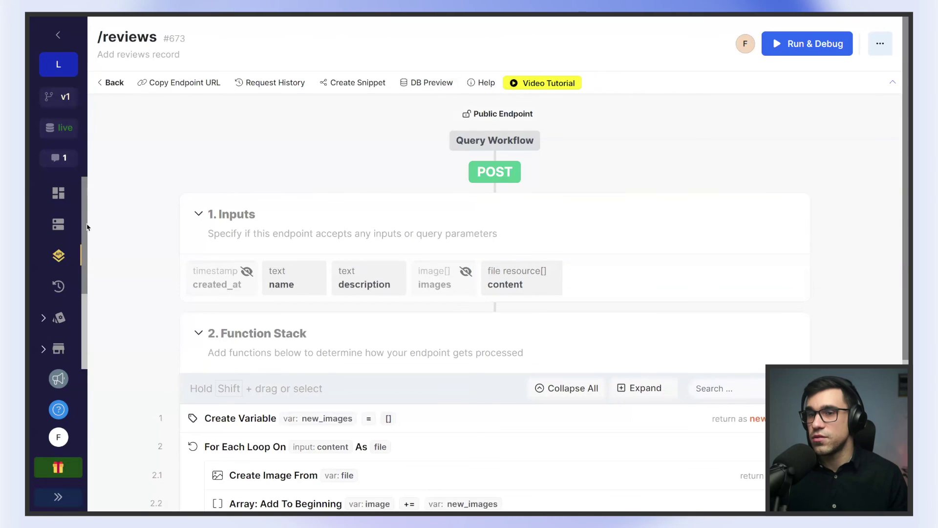
click(59, 224)
click(241, 126)
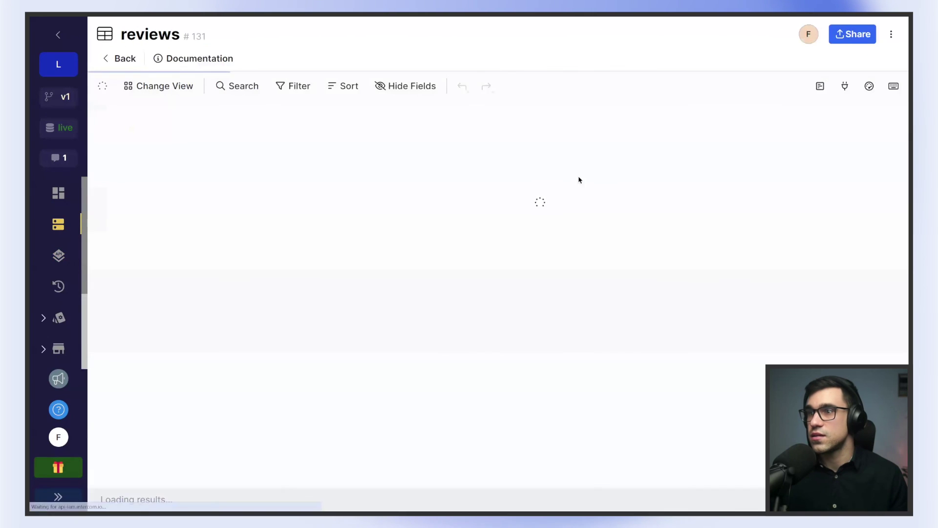